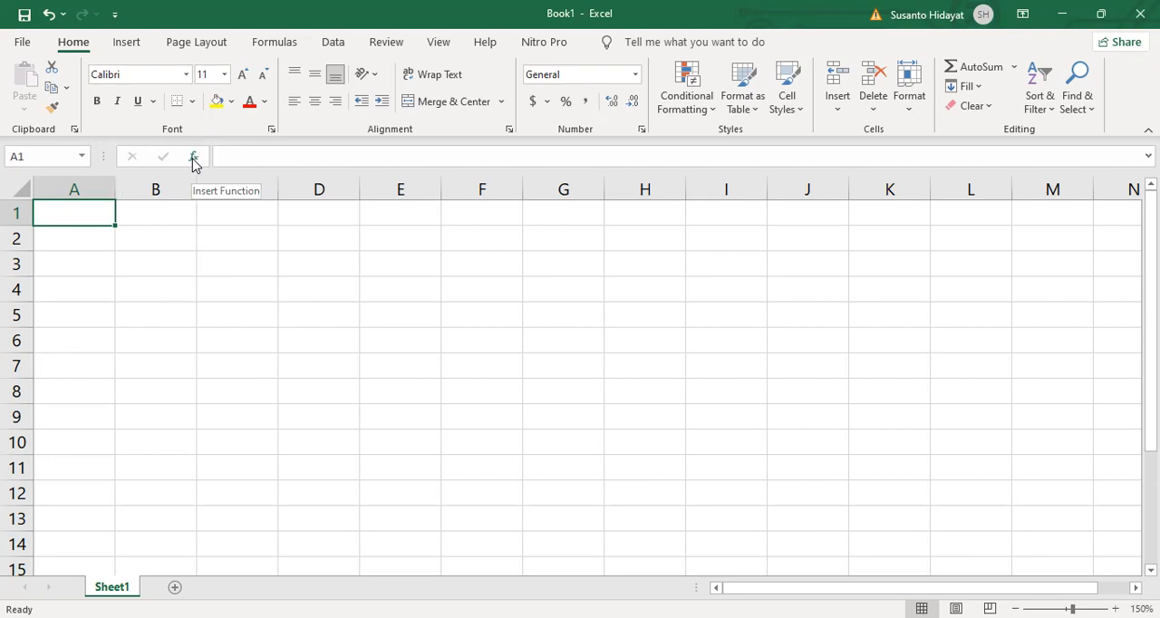
- Open Insert Function for cell A1 and read the descriptions of the recently used functions from DATE to HLOOKUP
{"action": "left_click", "coordinate": [194, 160]}
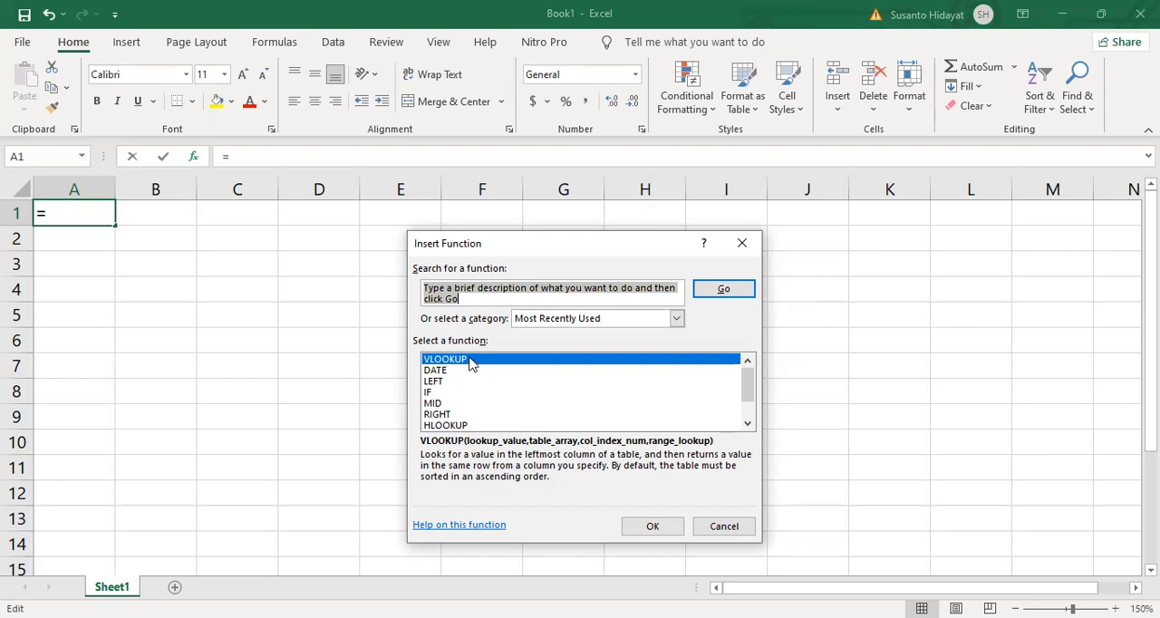
{"action": "left_click", "coordinate": [451, 373]}
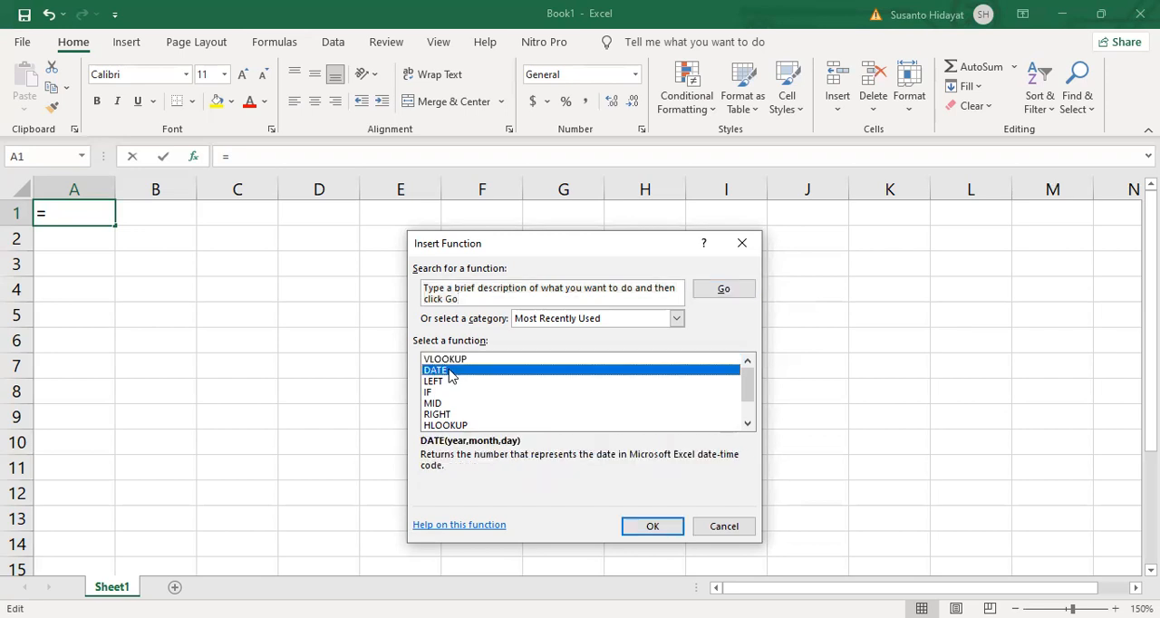
{"action": "key", "text": "Down"}
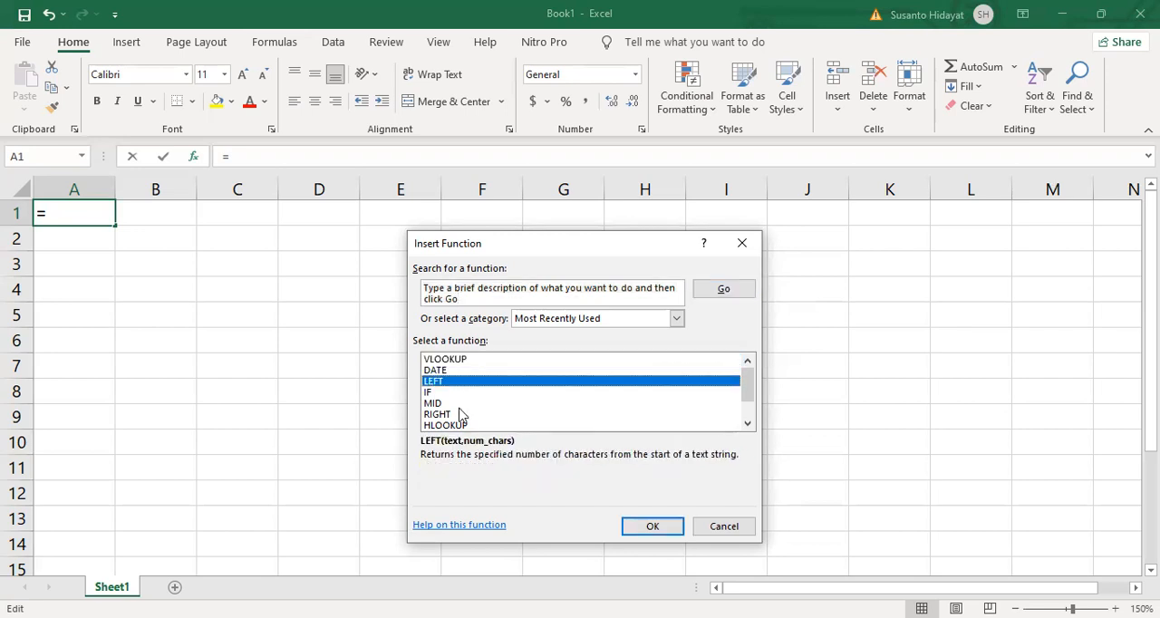
{"action": "key", "text": "Down"}
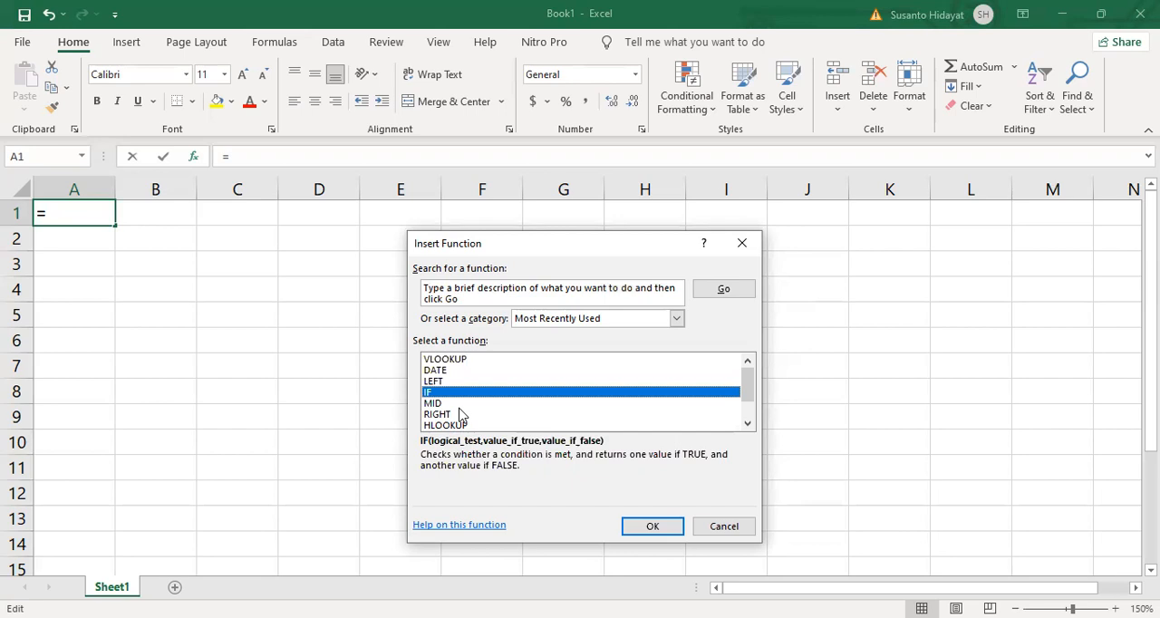
{"action": "key", "text": "Down"}
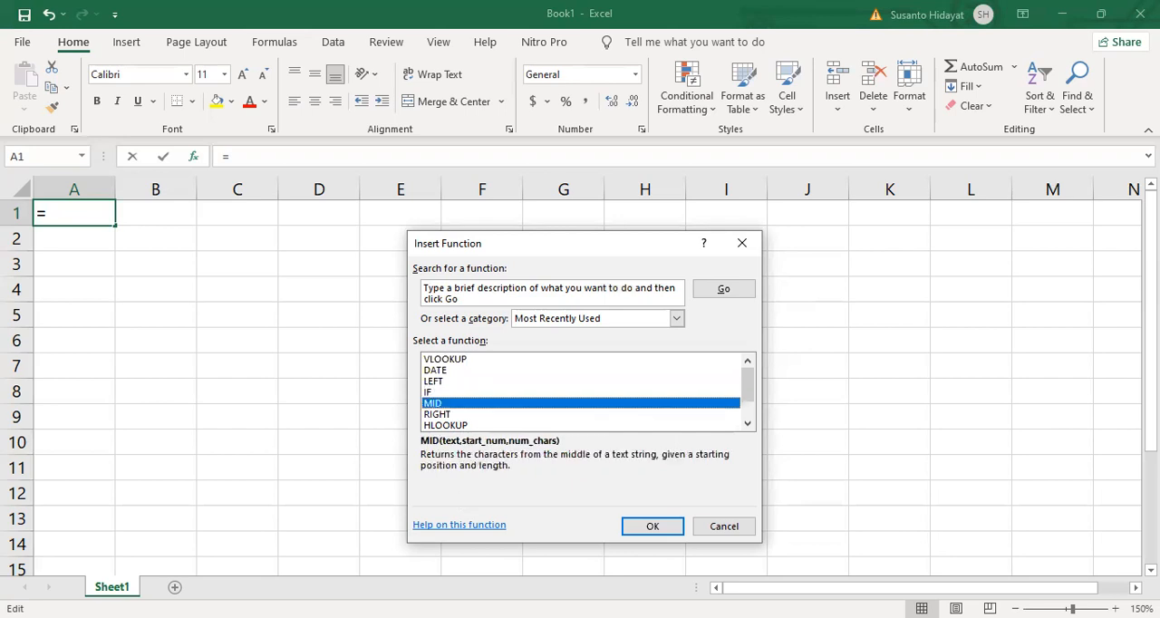
{"action": "key", "text": "Down"}
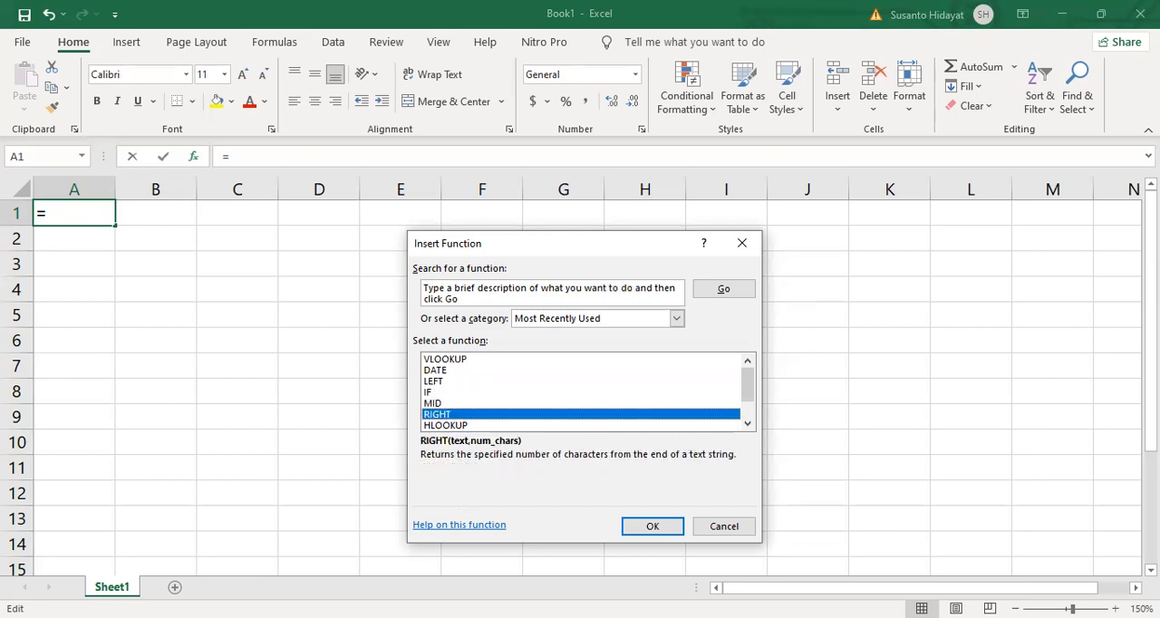
{"action": "key", "text": "Down"}
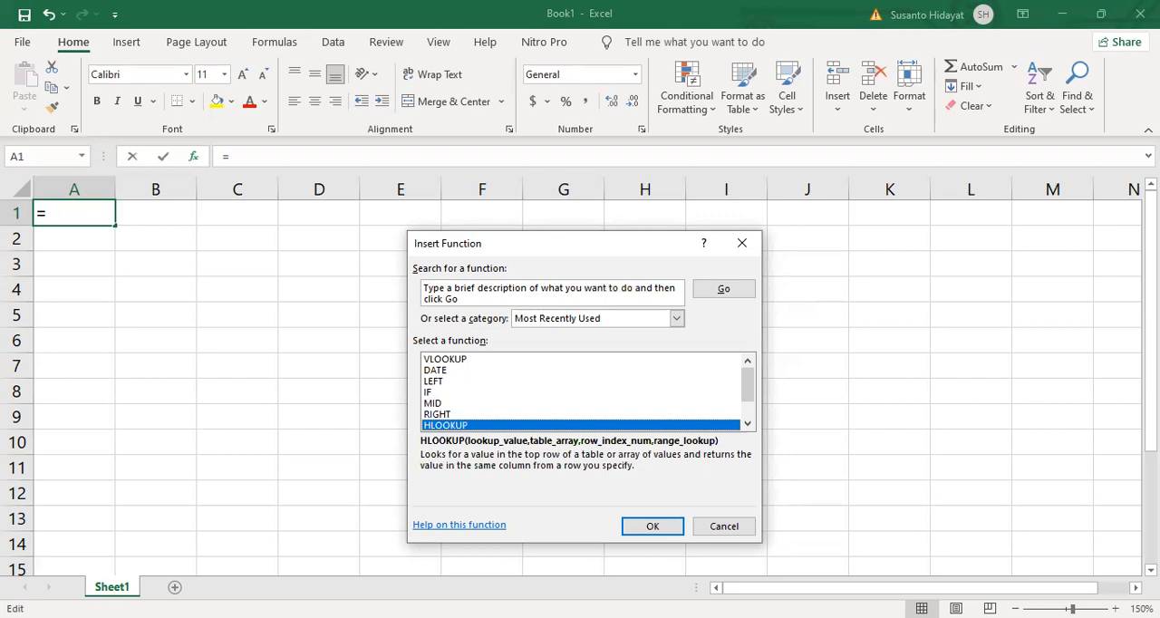
- Read the descriptions of the SUMIF, COUNTIF and VALUE functions among the recently used ones
{"action": "left_click", "coordinate": [748, 424]}
{"action": "left_click", "coordinate": [748, 425]}
{"action": "left_click", "coordinate": [748, 424]}
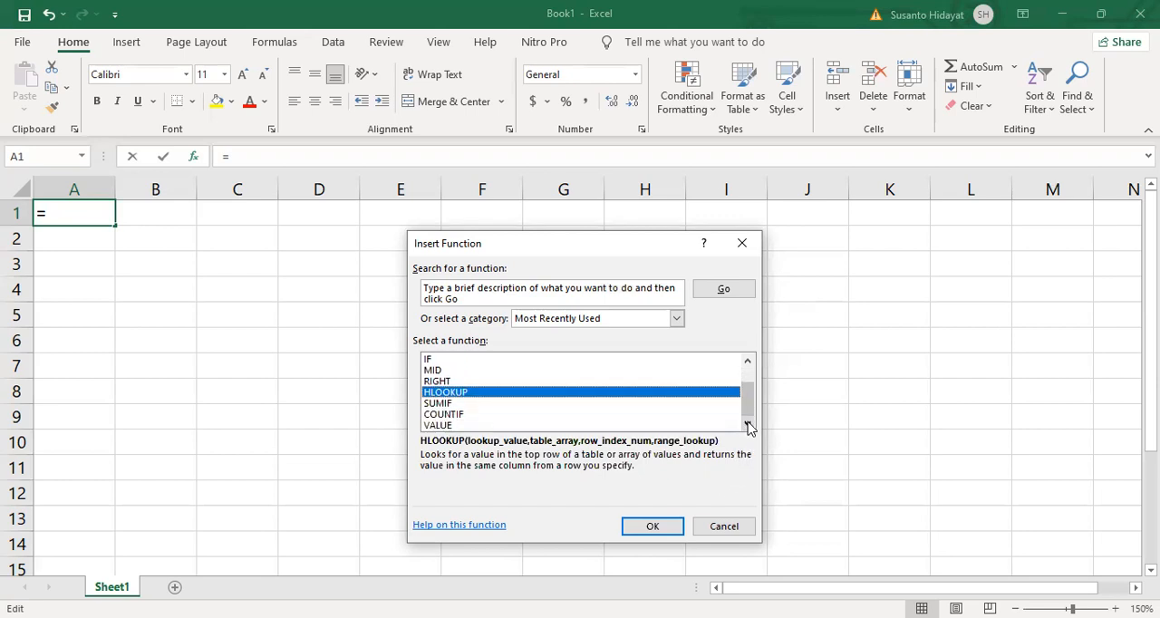
{"action": "left_click", "coordinate": [494, 404]}
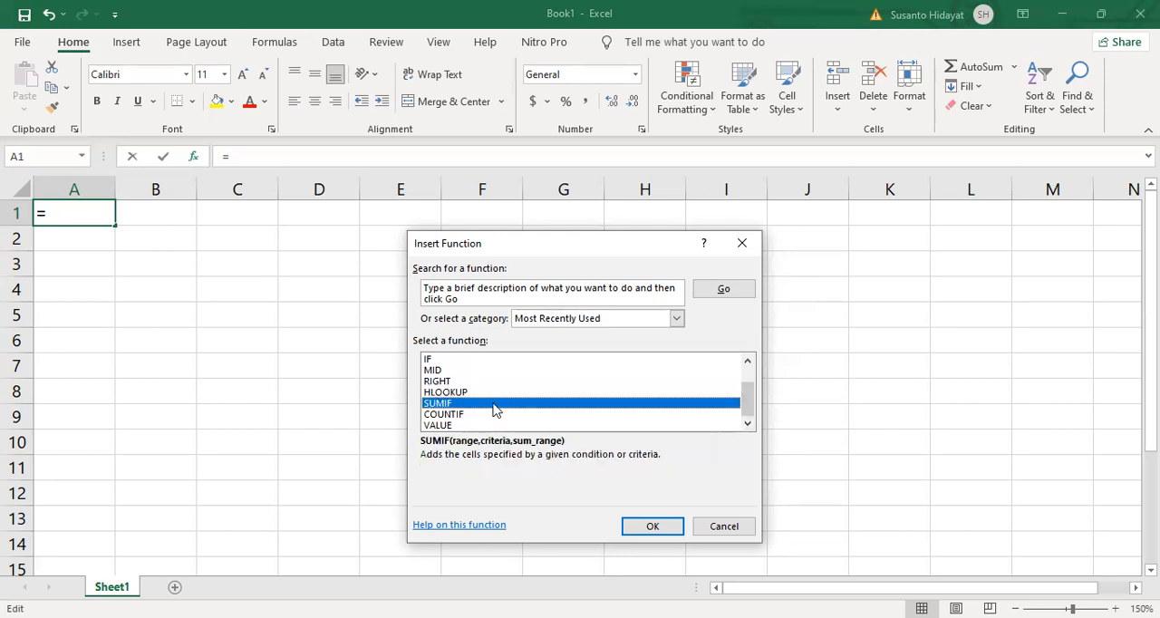
{"action": "key", "text": "Down"}
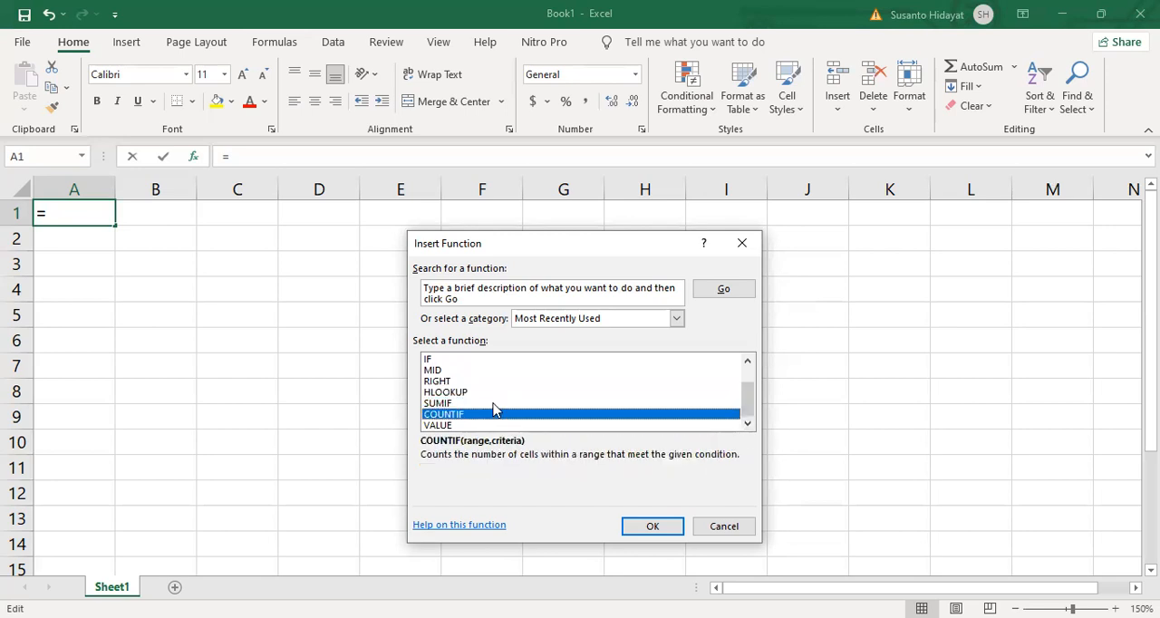
{"action": "key", "text": "Down"}
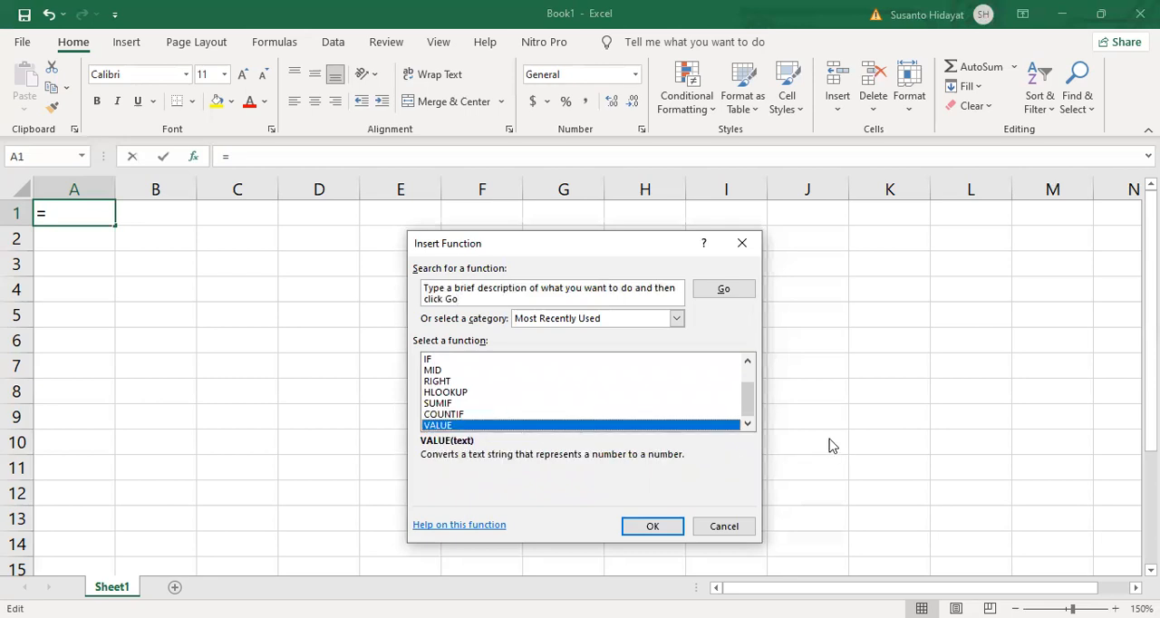
{"action": "left_click_drag", "start_coordinate": [750, 407], "coordinate": [751, 382]}
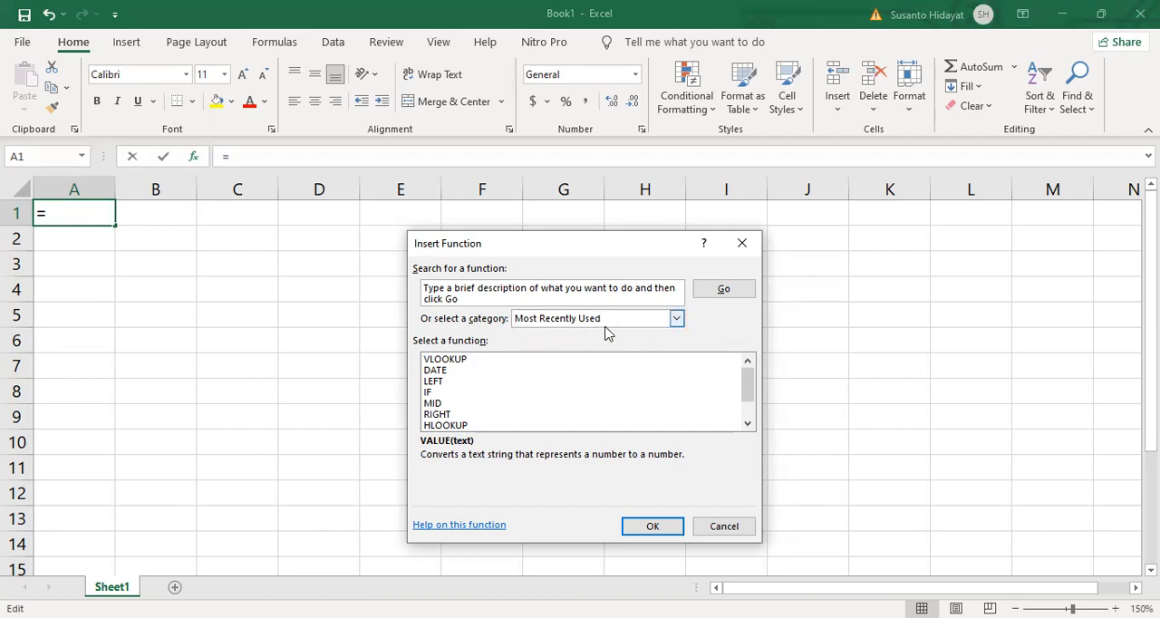
- Show the All function category and read the descriptions of the first functions, from ABS to ACOT
{"action": "left_click", "coordinate": [678, 320]}
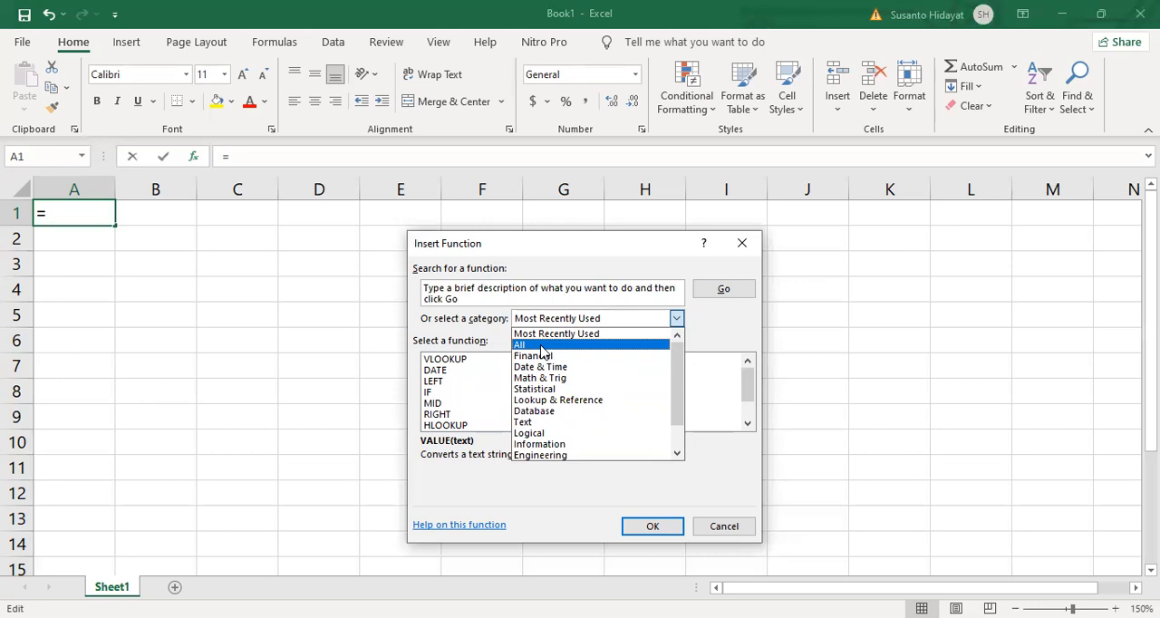
{"action": "left_click", "coordinate": [541, 346]}
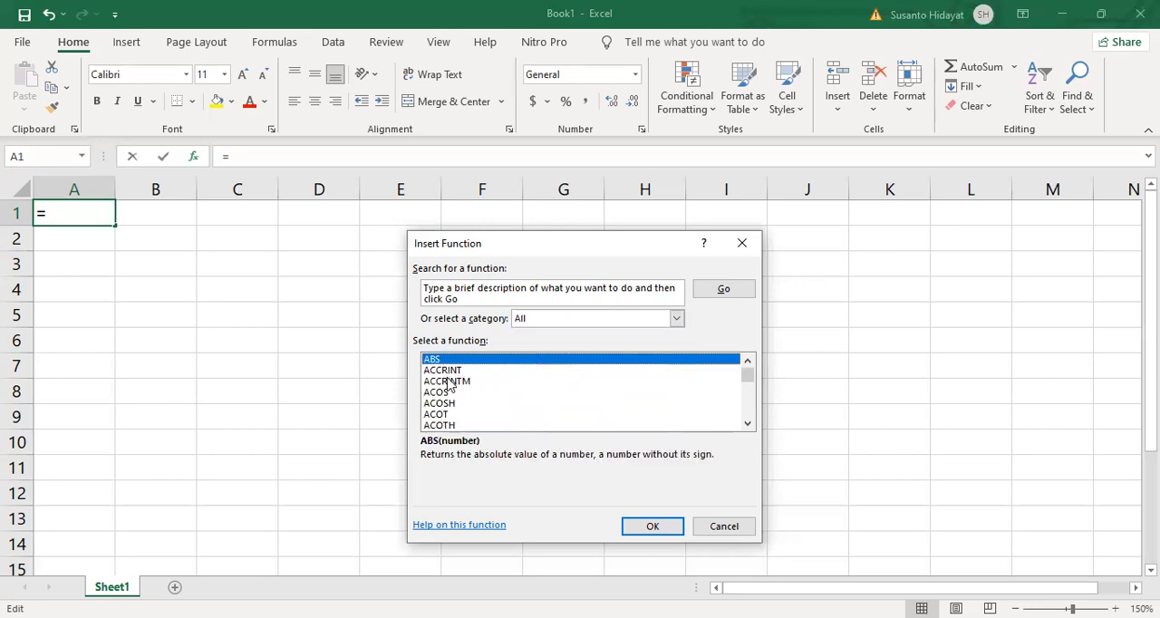
{"action": "left_click", "coordinate": [452, 372]}
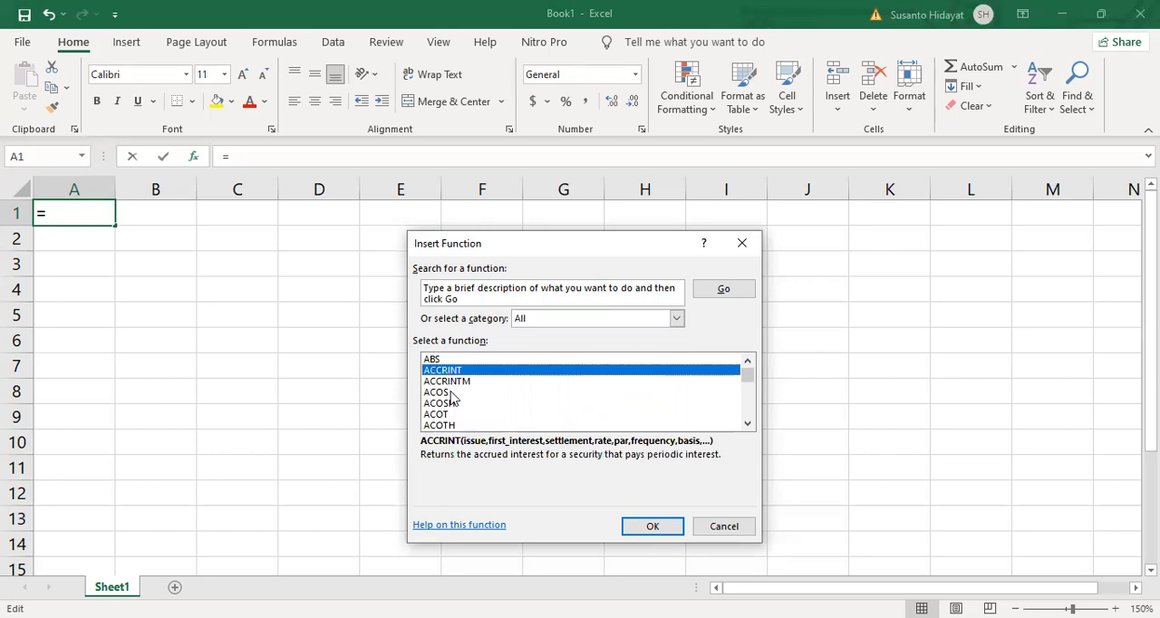
{"action": "key", "text": "Up"}
{"action": "key", "text": "Down"}
{"action": "key", "text": "Down"}
{"action": "key", "text": "Down"}
{"action": "key", "text": "Down"}
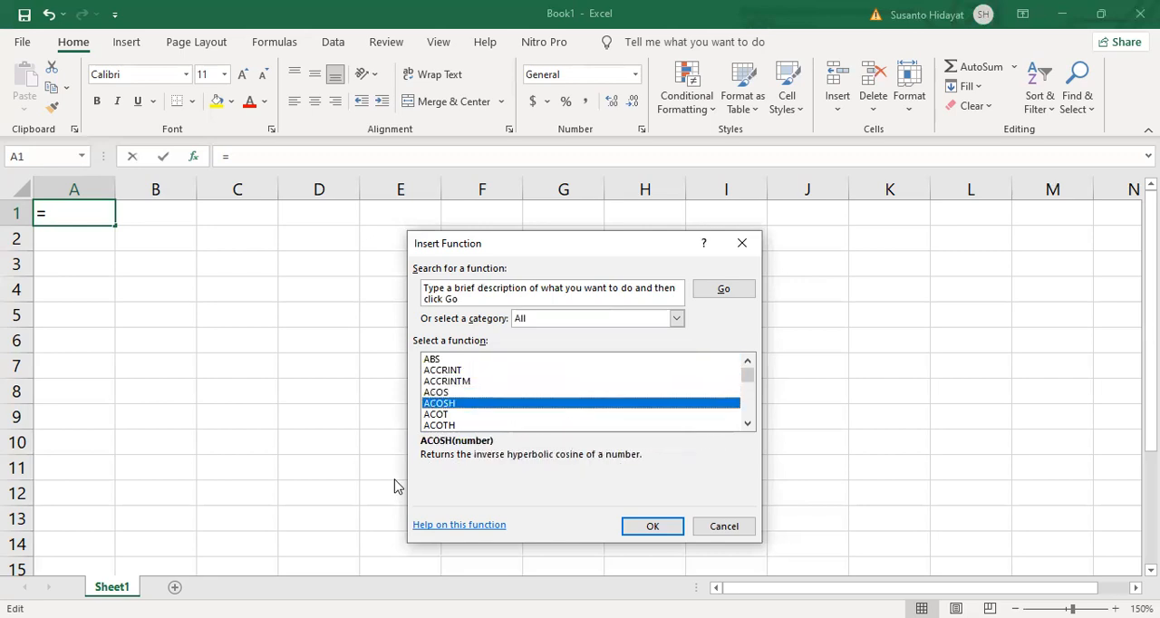
{"action": "key", "text": "Down"}
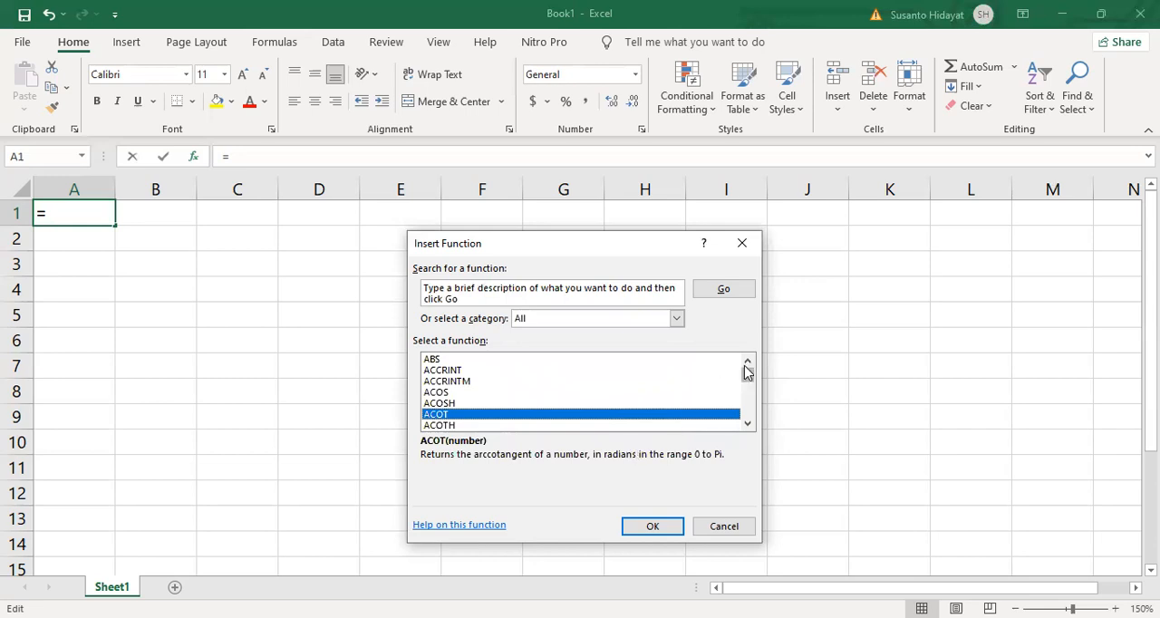
- Browse further through the full function list and read the descriptions of AMORLINC and ARABIC
{"action": "left_click", "coordinate": [748, 423]}
{"action": "left_click", "coordinate": [748, 424]}
{"action": "left_click", "coordinate": [748, 424]}
{"action": "left_click", "coordinate": [747, 424]}
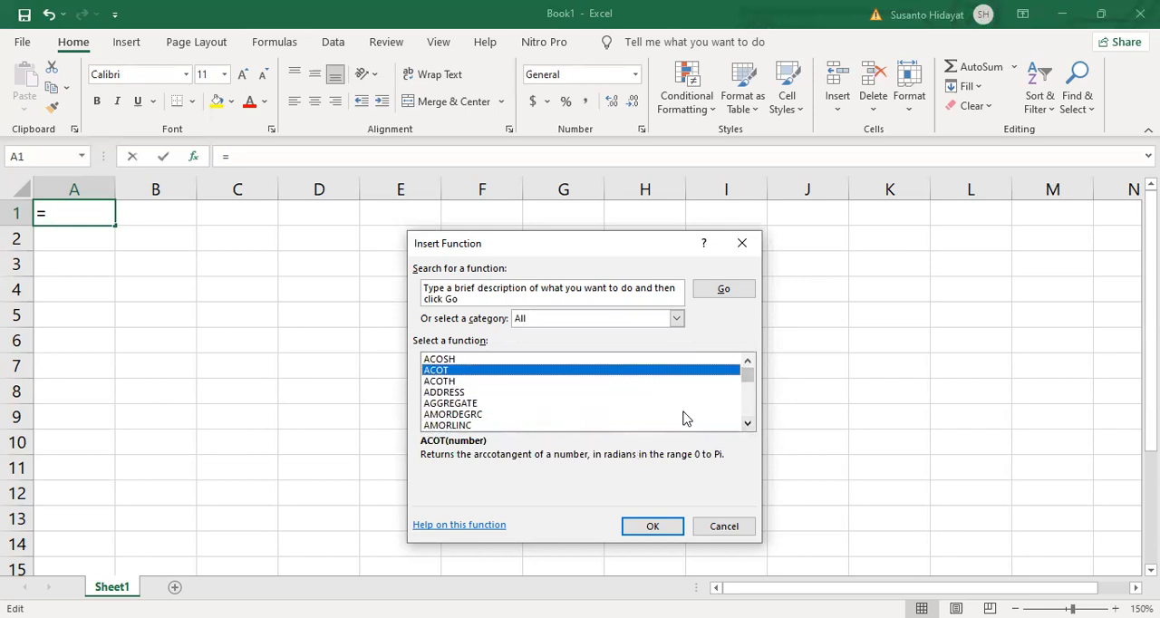
{"action": "left_click", "coordinate": [748, 424]}
{"action": "left_click", "coordinate": [748, 425]}
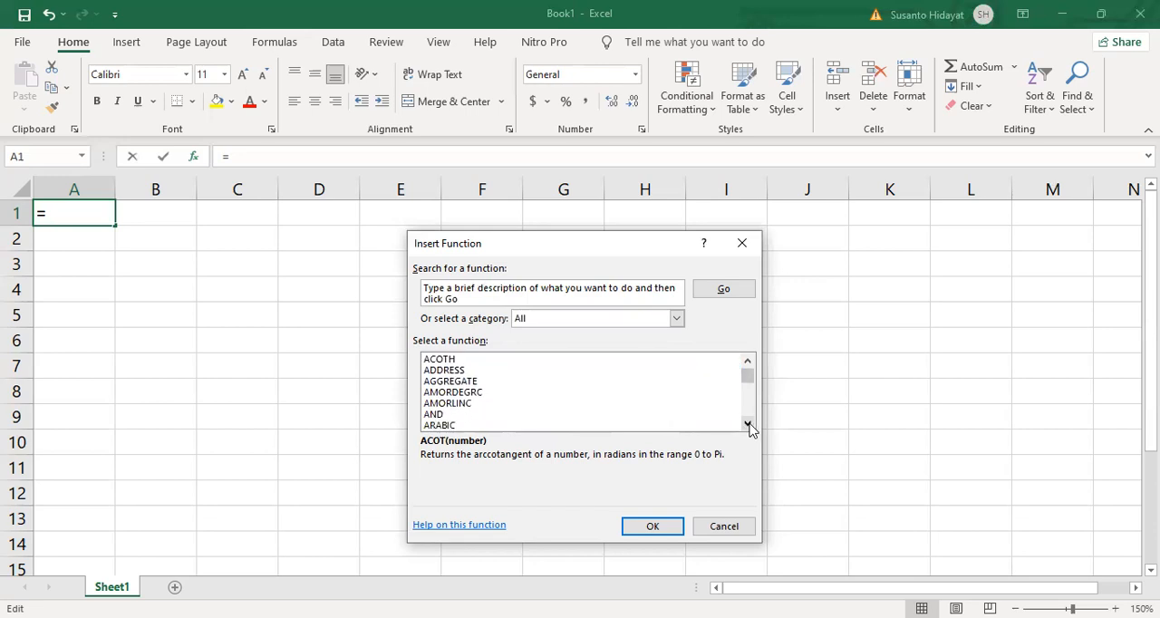
{"action": "left_click", "coordinate": [749, 425]}
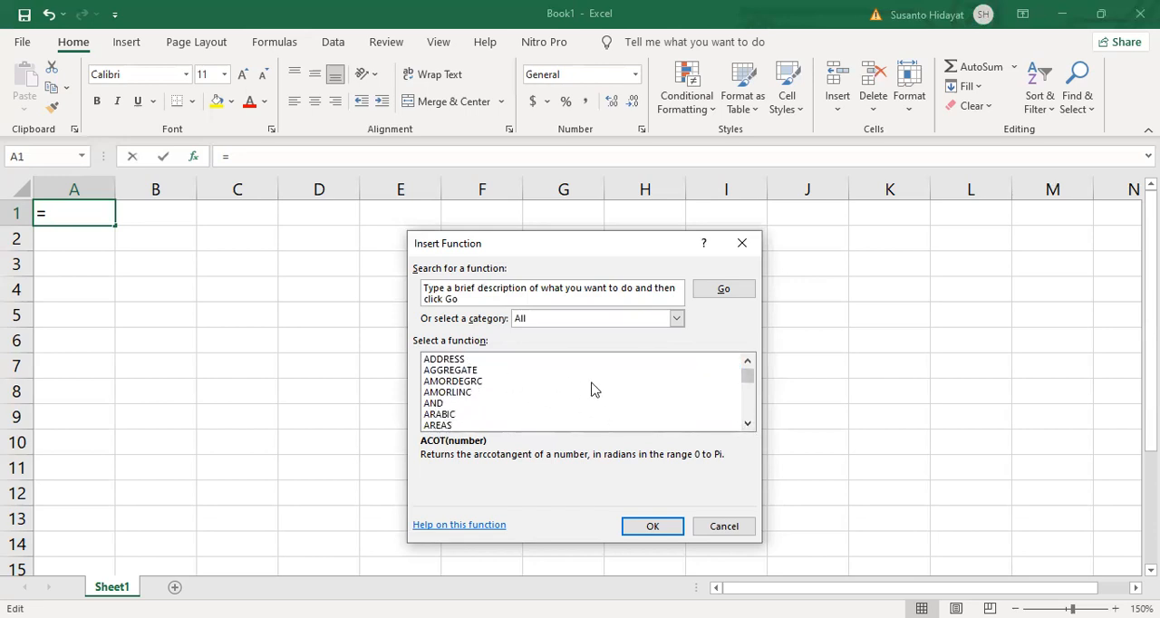
{"action": "double_click", "coordinate": [749, 425]}
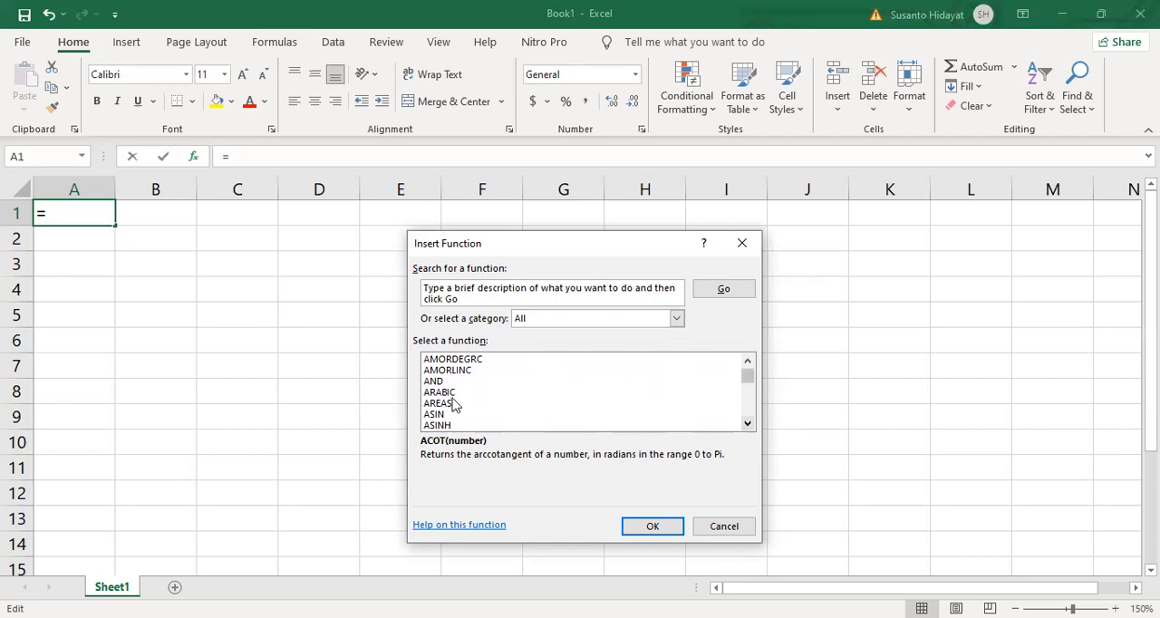
{"action": "left_click", "coordinate": [447, 373]}
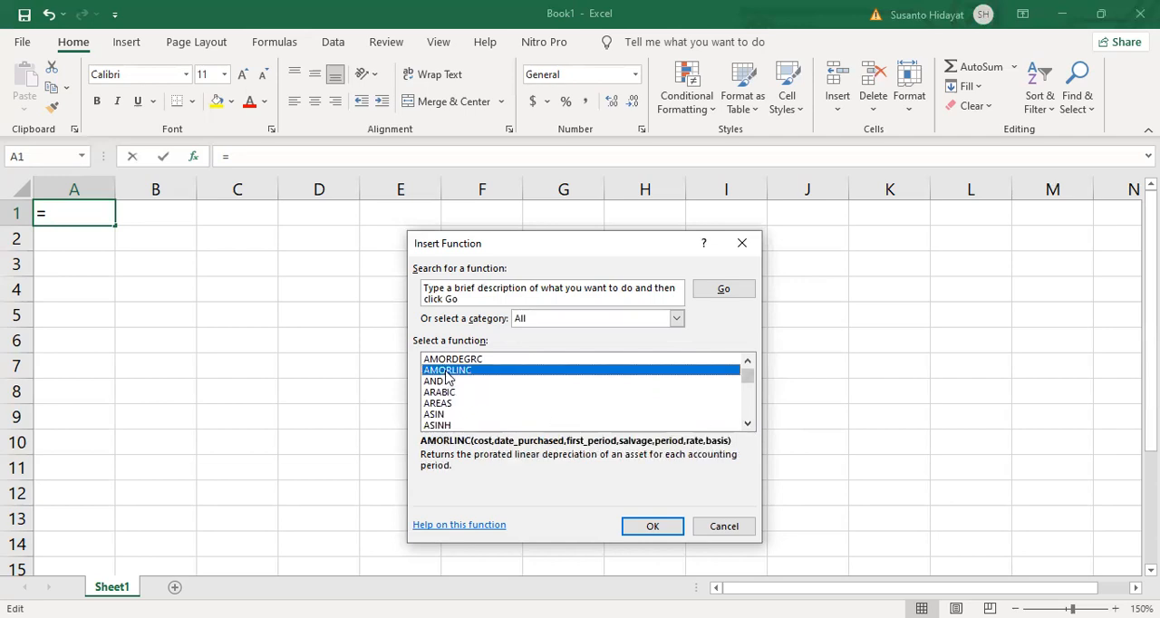
{"action": "left_click", "coordinate": [748, 424]}
{"action": "left_click", "coordinate": [748, 424]}
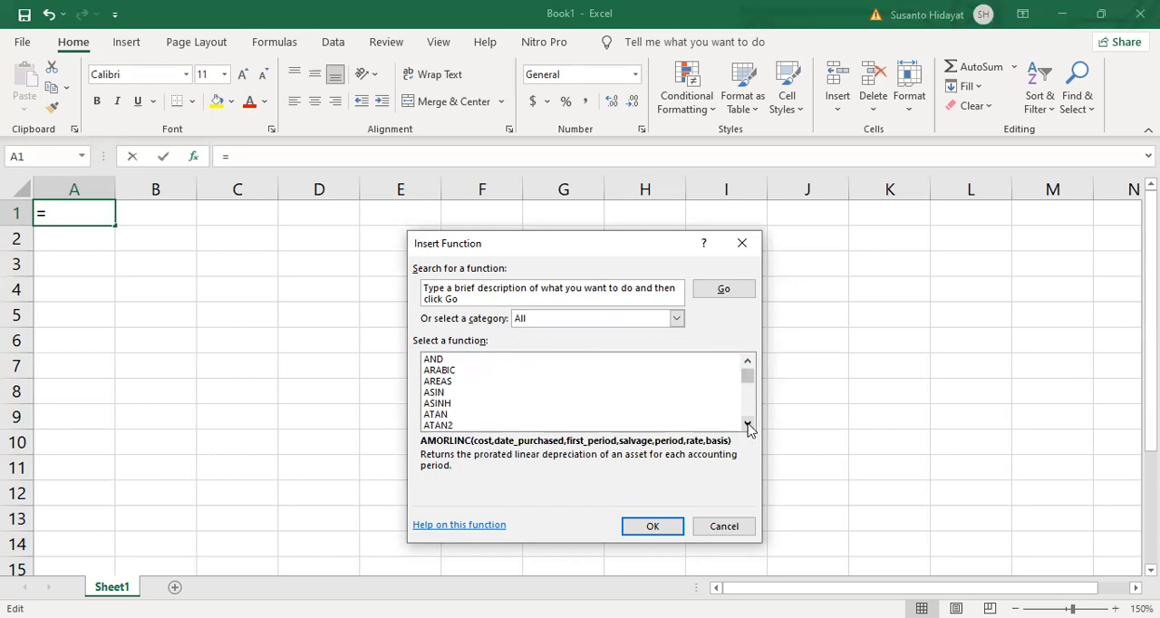
{"action": "left_click", "coordinate": [440, 372]}
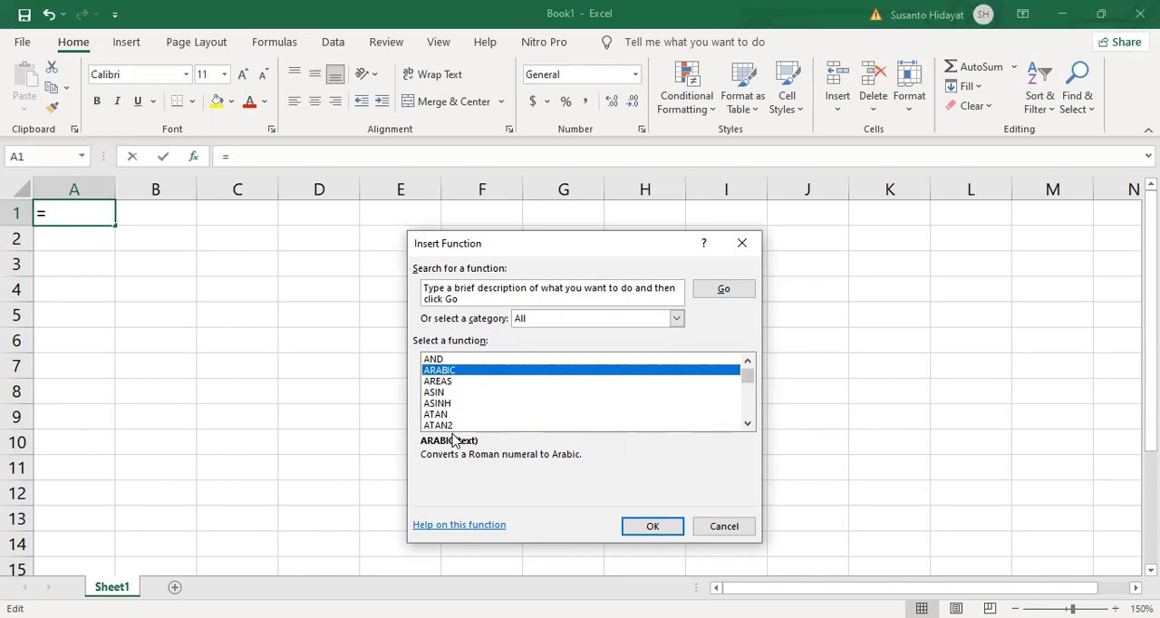
- Find the VALUE function in the full list, open its arguments for cell A1, and cancel the insertion
{"action": "key", "text": "v"}
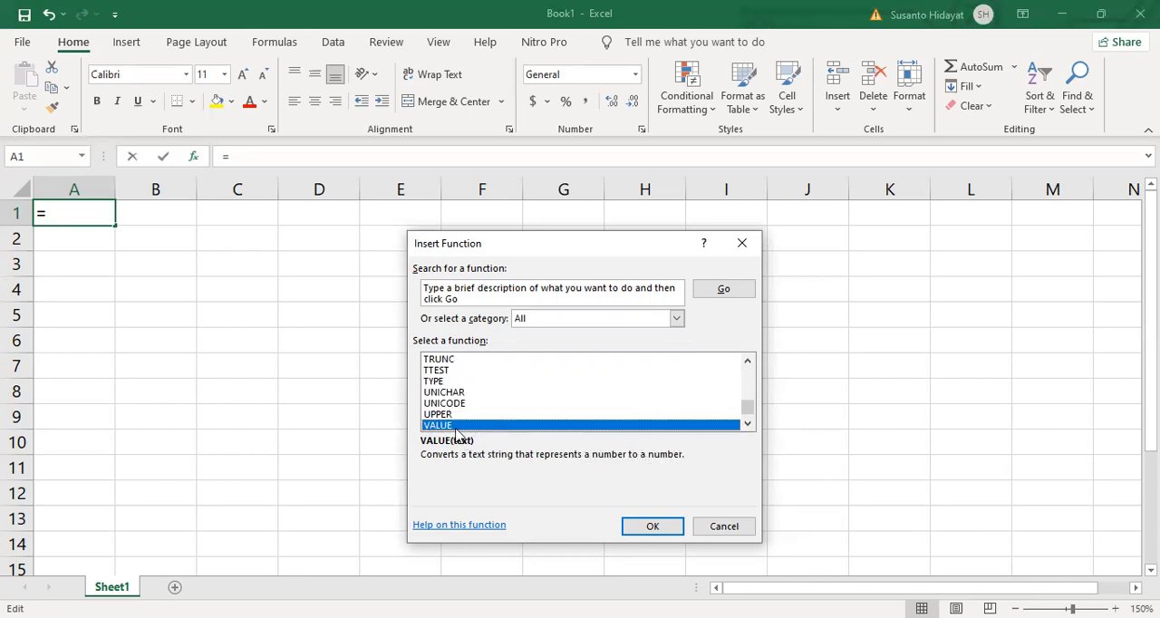
{"action": "left_click", "coordinate": [660, 532]}
{"action": "left_click", "coordinate": [660, 533]}
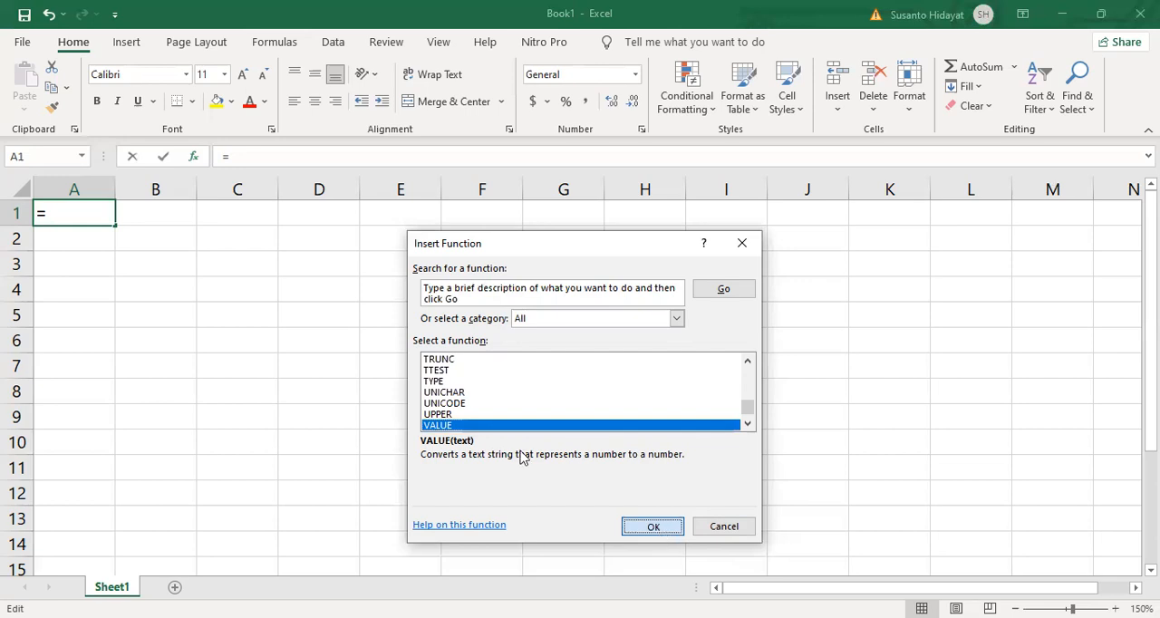
{"action": "left_click_drag", "start_coordinate": [431, 308], "coordinate": [422, 264]}
{"action": "left_click", "coordinate": [769, 430]}
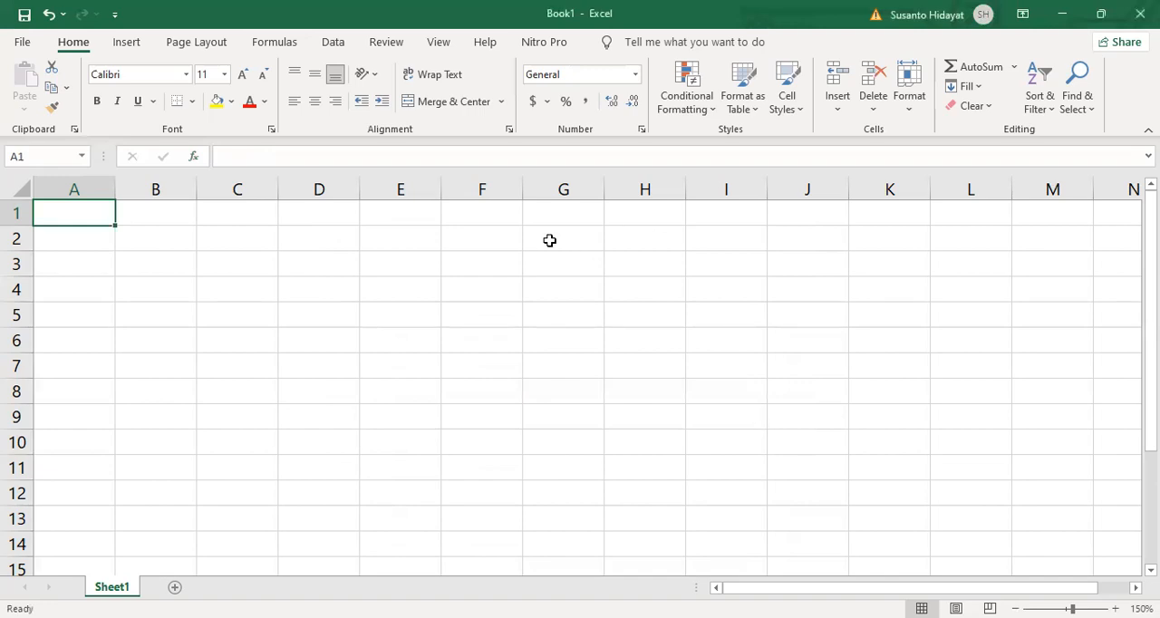
- Reopen Insert Function for cell A1 and look through the Most Recently Used category
{"action": "left_click", "coordinate": [194, 158]}
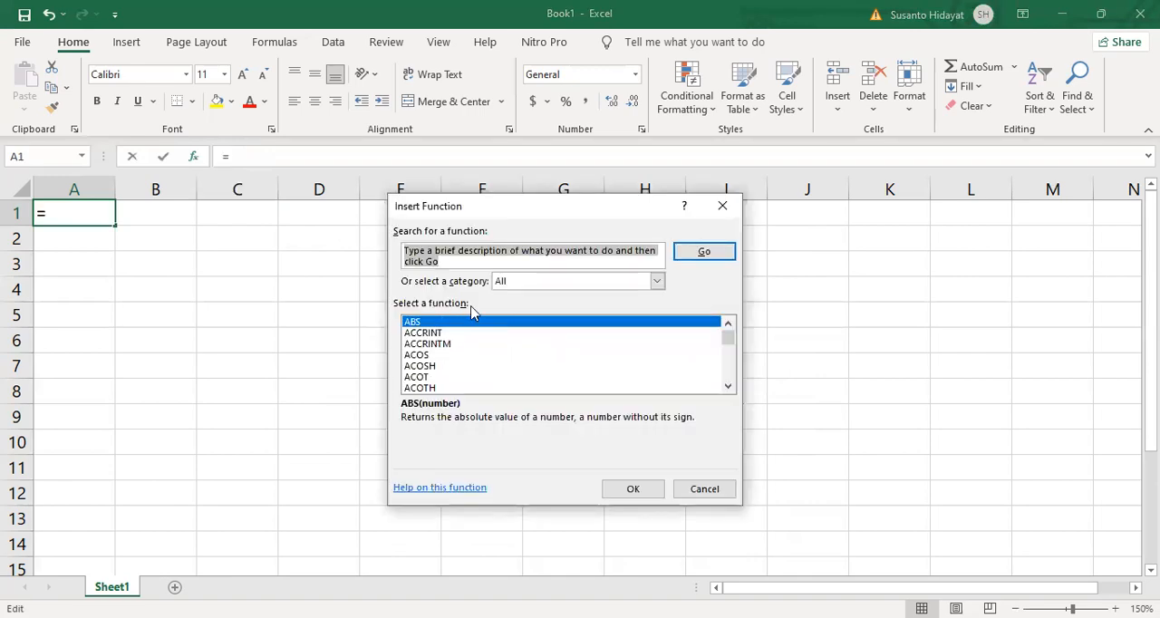
{"action": "left_click", "coordinate": [658, 285]}
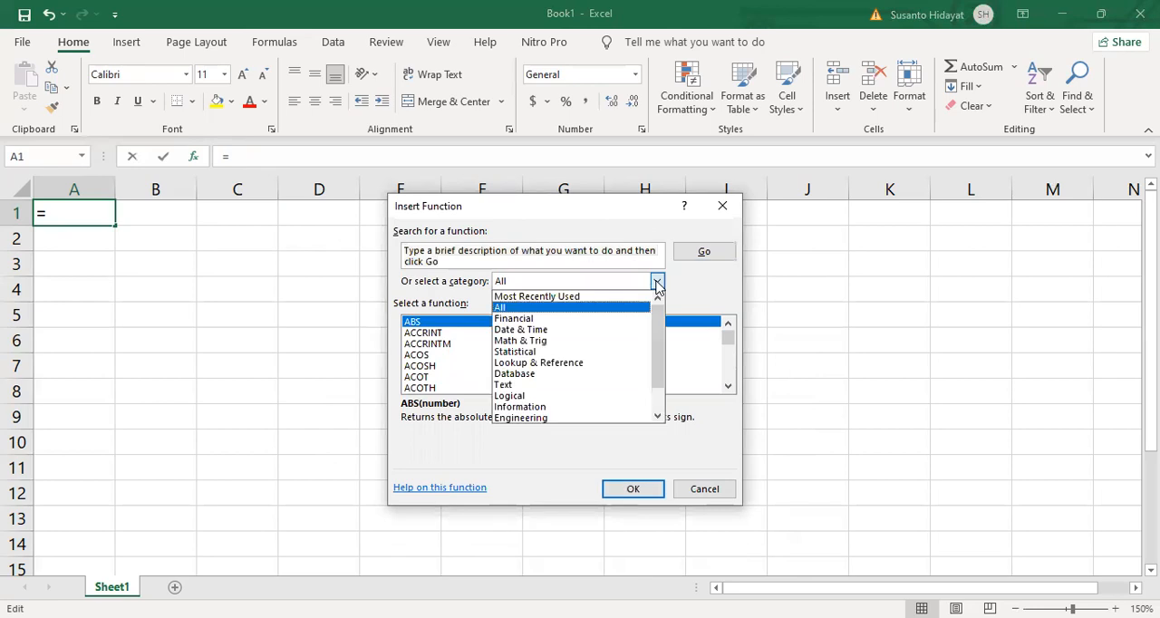
{"action": "left_click", "coordinate": [577, 303]}
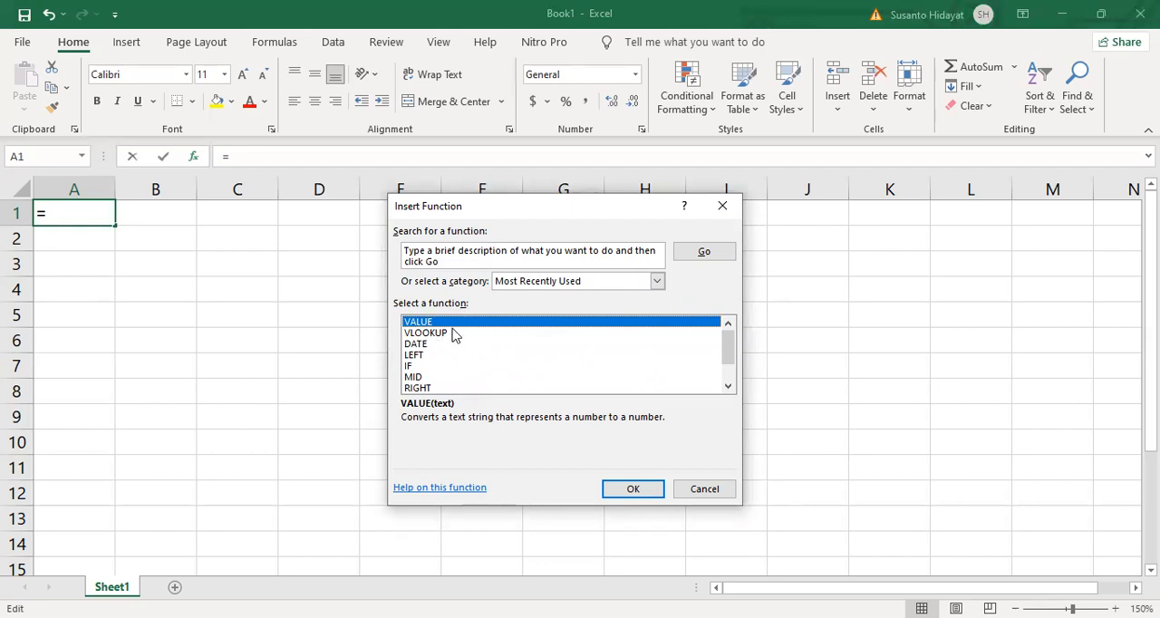
{"action": "left_click_drag", "start_coordinate": [730, 355], "coordinate": [730, 376]}
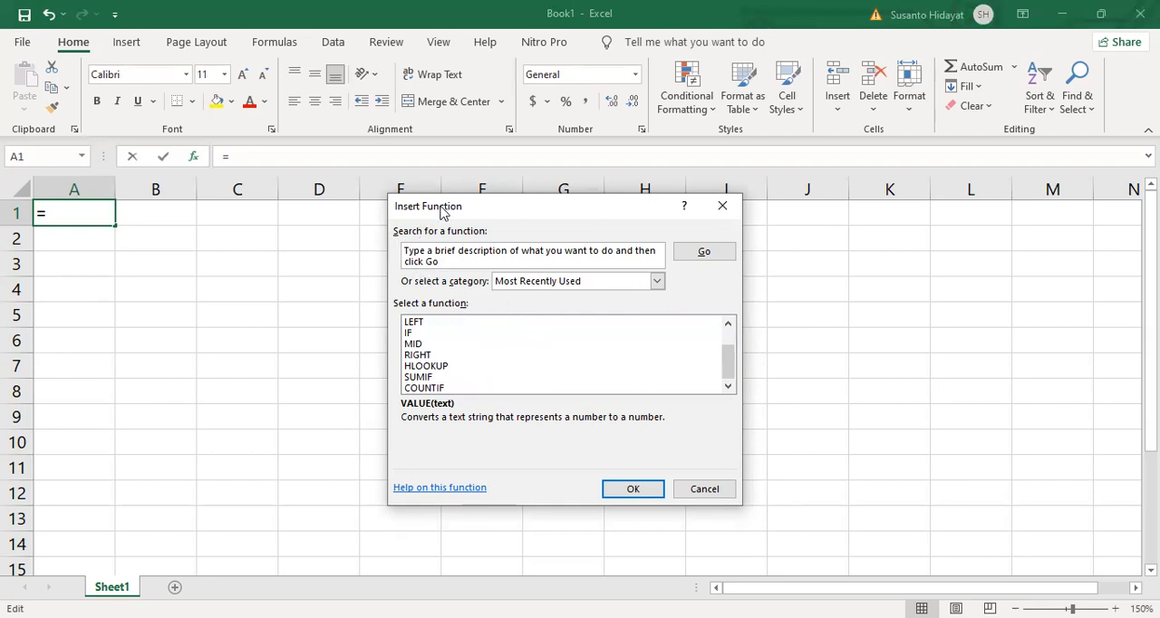
- Search the available functions for "value"
{"action": "left_click_drag", "start_coordinate": [390, 209], "coordinate": [338, 213]}
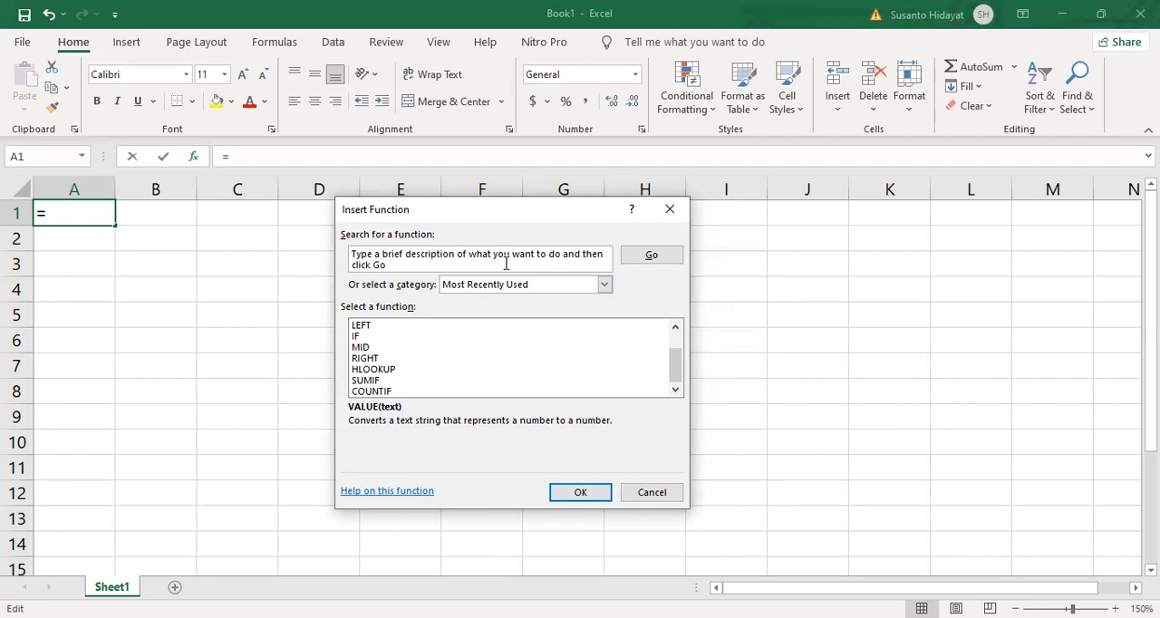
{"action": "left_click_drag", "start_coordinate": [419, 265], "coordinate": [353, 254]}
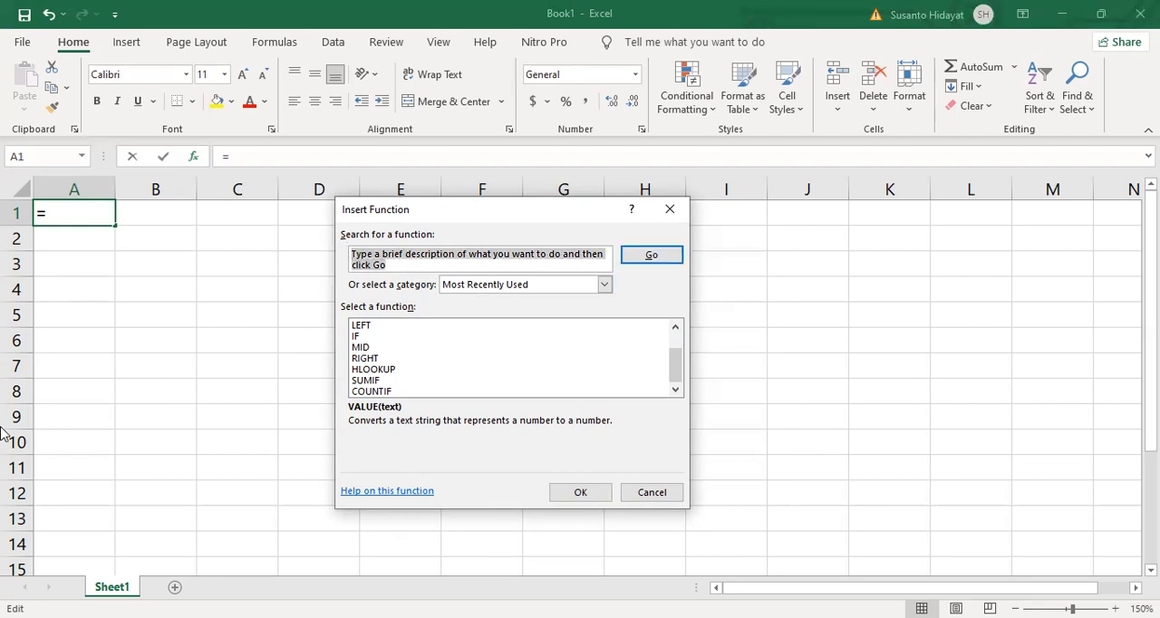
{"action": "key", "text": "BackSpace"}
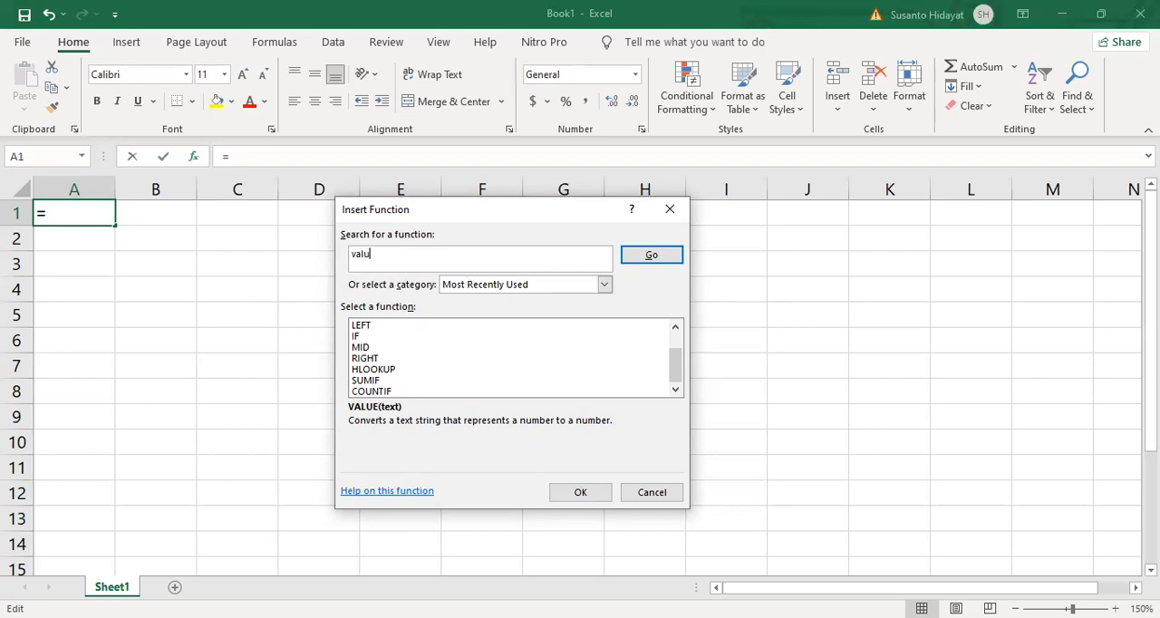
{"action": "left_click", "coordinate": [653, 254]}
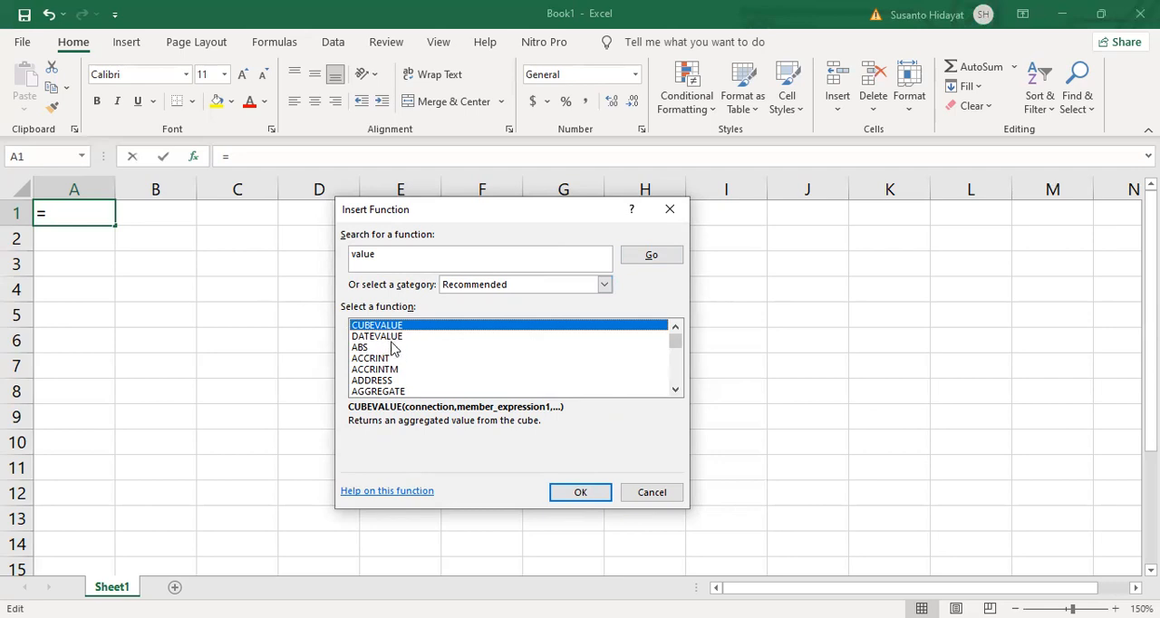
- Look through the whole Recommended list for the "value" search, checking for the VALUE function, and return to its beginning
{"action": "left_click", "coordinate": [676, 391]}
{"action": "left_click", "coordinate": [676, 391]}
{"action": "left_click", "coordinate": [676, 391]}
{"action": "left_click", "coordinate": [676, 391]}
{"action": "left_click", "coordinate": [676, 391]}
{"action": "left_click", "coordinate": [675, 391]}
{"action": "left_click", "coordinate": [675, 391]}
{"action": "left_click", "coordinate": [675, 391]}
{"action": "left_click", "coordinate": [675, 390]}
{"action": "left_click_drag", "start_coordinate": [674, 350], "coordinate": [674, 382]}
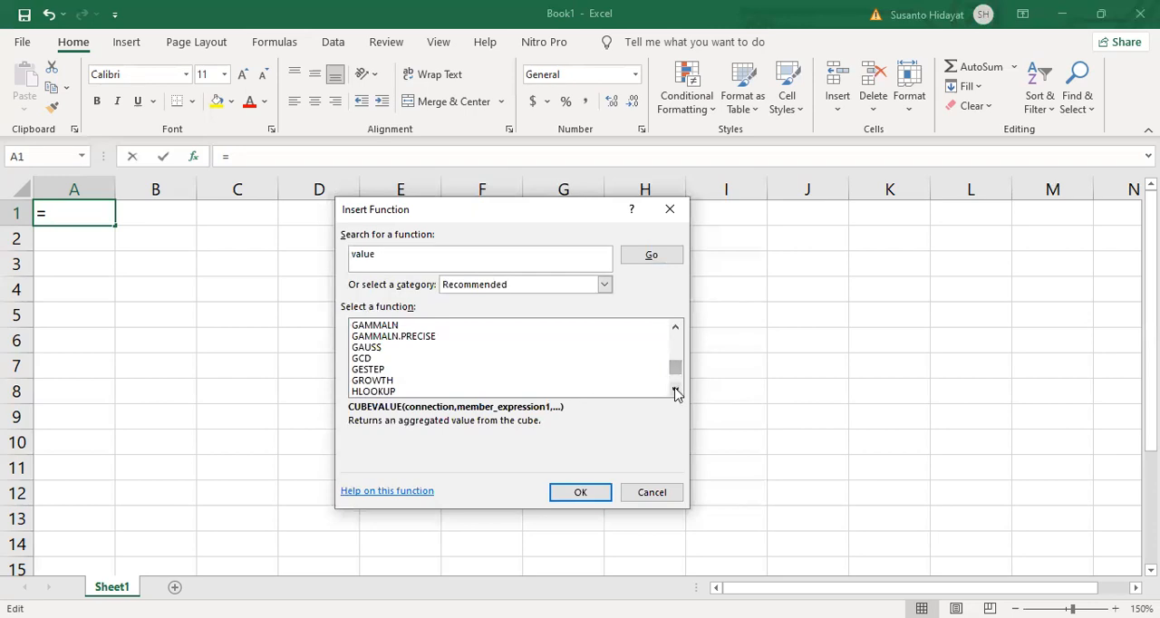
{"action": "left_click", "coordinate": [675, 390]}
{"action": "left_click", "coordinate": [676, 391]}
{"action": "left_click", "coordinate": [676, 390]}
{"action": "left_click", "coordinate": [676, 390]}
{"action": "left_click", "coordinate": [675, 391]}
{"action": "left_click", "coordinate": [675, 391]}
{"action": "left_click", "coordinate": [676, 390]}
{"action": "left_click", "coordinate": [676, 391]}
{"action": "left_click", "coordinate": [675, 391]}
{"action": "left_click", "coordinate": [675, 391]}
{"action": "left_click", "coordinate": [676, 391]}
{"action": "left_click", "coordinate": [675, 390]}
{"action": "left_click", "coordinate": [676, 390]}
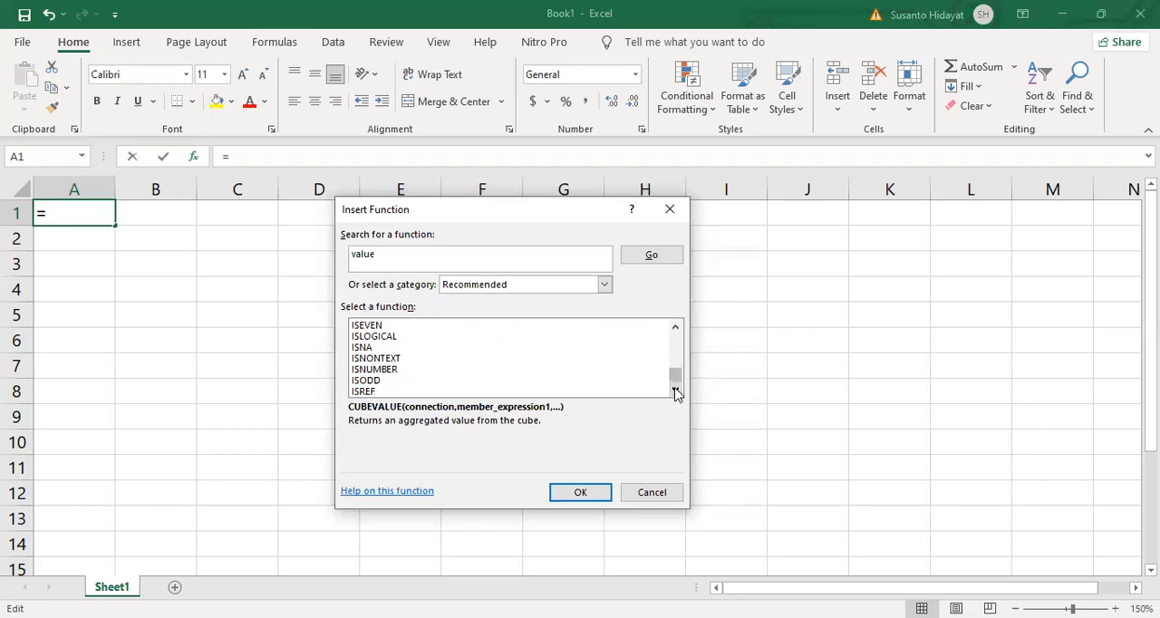
{"action": "left_click_drag", "start_coordinate": [675, 379], "coordinate": [678, 335]}
- Examine the Recommended list again entry by entry, from CUBEVALUE down to its end, checking for VALUE
{"action": "left_click", "coordinate": [675, 393]}
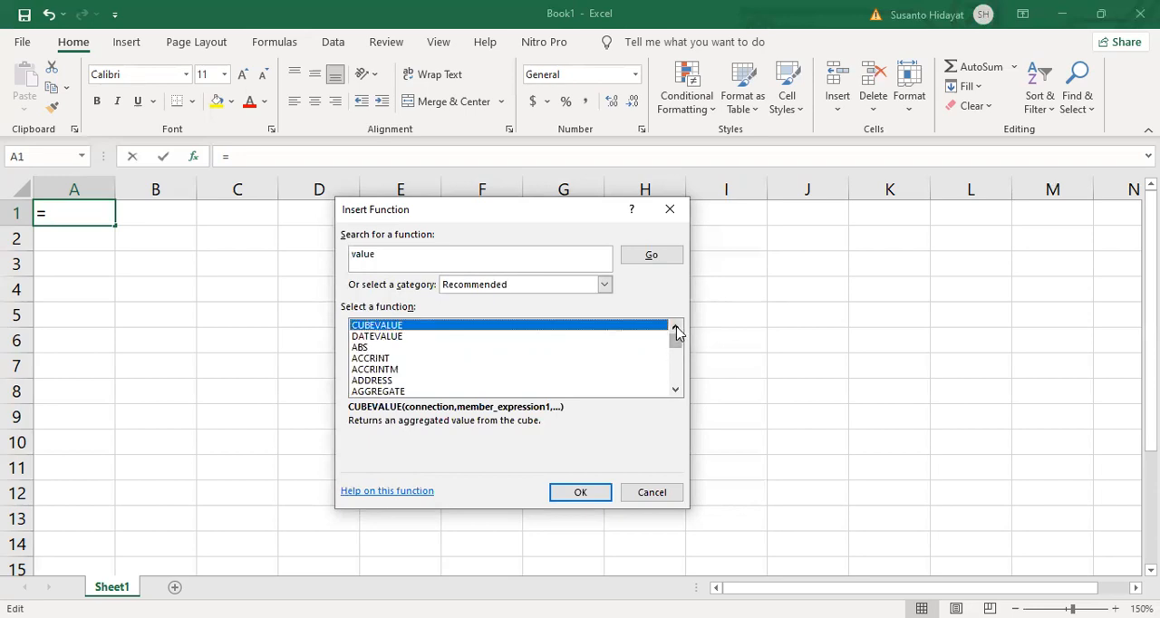
{"action": "left_click", "coordinate": [674, 392]}
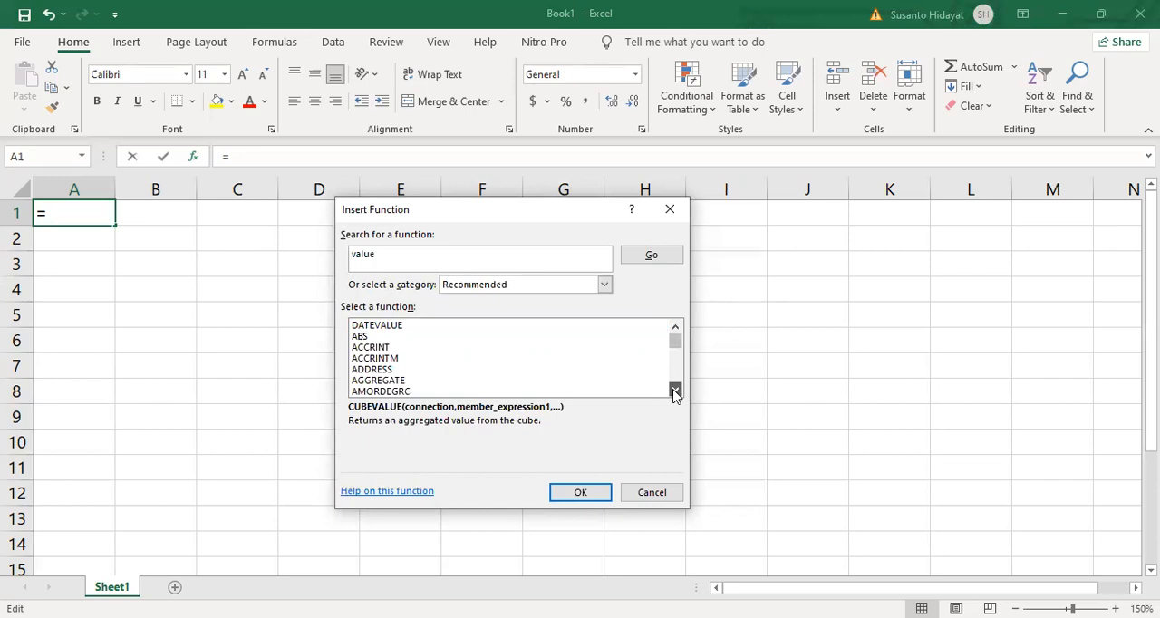
{"action": "left_click", "coordinate": [675, 392]}
{"action": "left_click", "coordinate": [675, 392]}
{"action": "left_click", "coordinate": [674, 391]}
{"action": "left_click", "coordinate": [674, 392]}
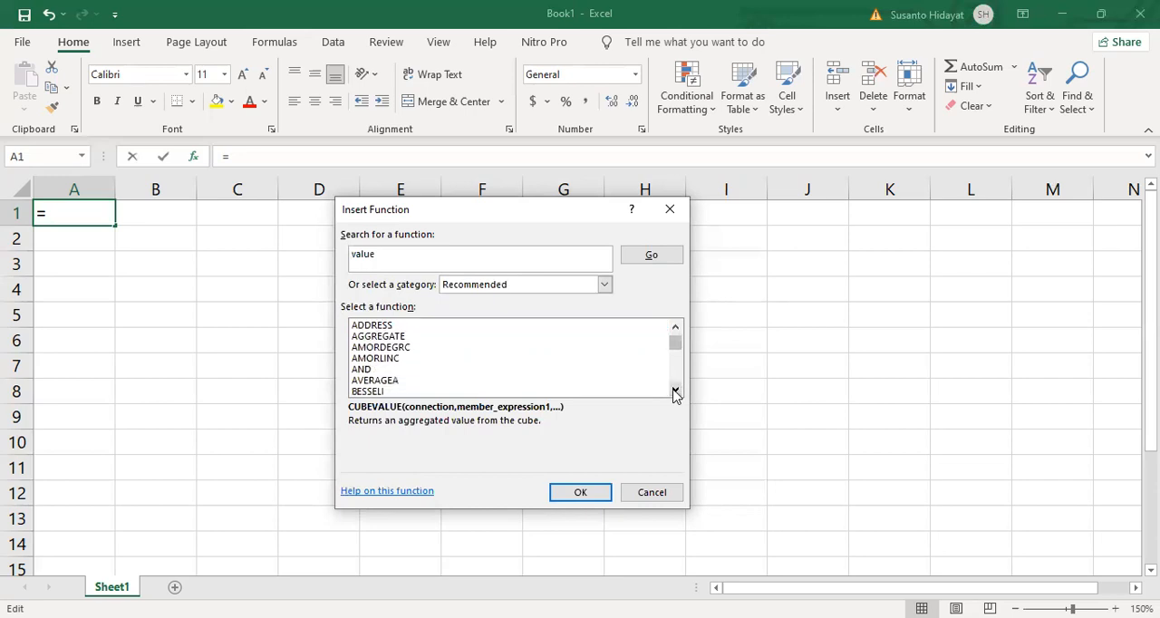
{"action": "left_click", "coordinate": [674, 392]}
{"action": "left_click", "coordinate": [675, 392]}
{"action": "left_click", "coordinate": [675, 392]}
{"action": "triple_click", "coordinate": [674, 392]}
{"action": "left_click", "coordinate": [675, 392]}
{"action": "triple_click", "coordinate": [675, 392]}
{"action": "left_click", "coordinate": [675, 392]}
{"action": "triple_click", "coordinate": [675, 392]}
{"action": "double_click", "coordinate": [674, 391]}
{"action": "left_click", "coordinate": [674, 392]}
{"action": "triple_click", "coordinate": [674, 392]}
{"action": "left_click", "coordinate": [674, 392]}
{"action": "triple_click", "coordinate": [674, 392]}
{"action": "double_click", "coordinate": [675, 392]}
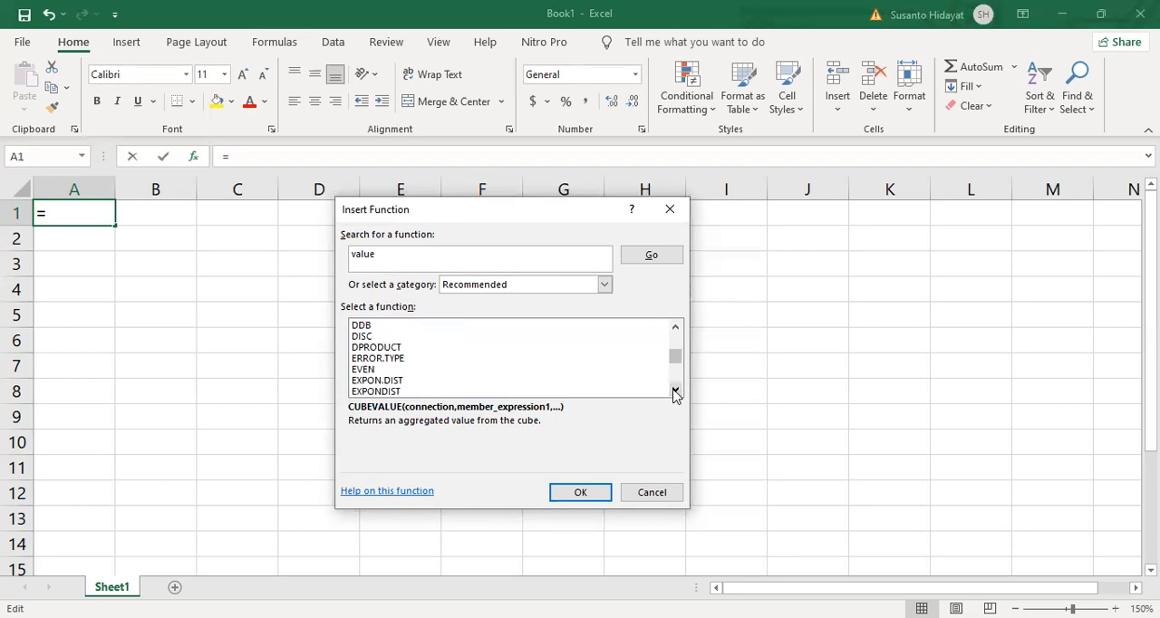
{"action": "double_click", "coordinate": [675, 391]}
{"action": "triple_click", "coordinate": [675, 392]}
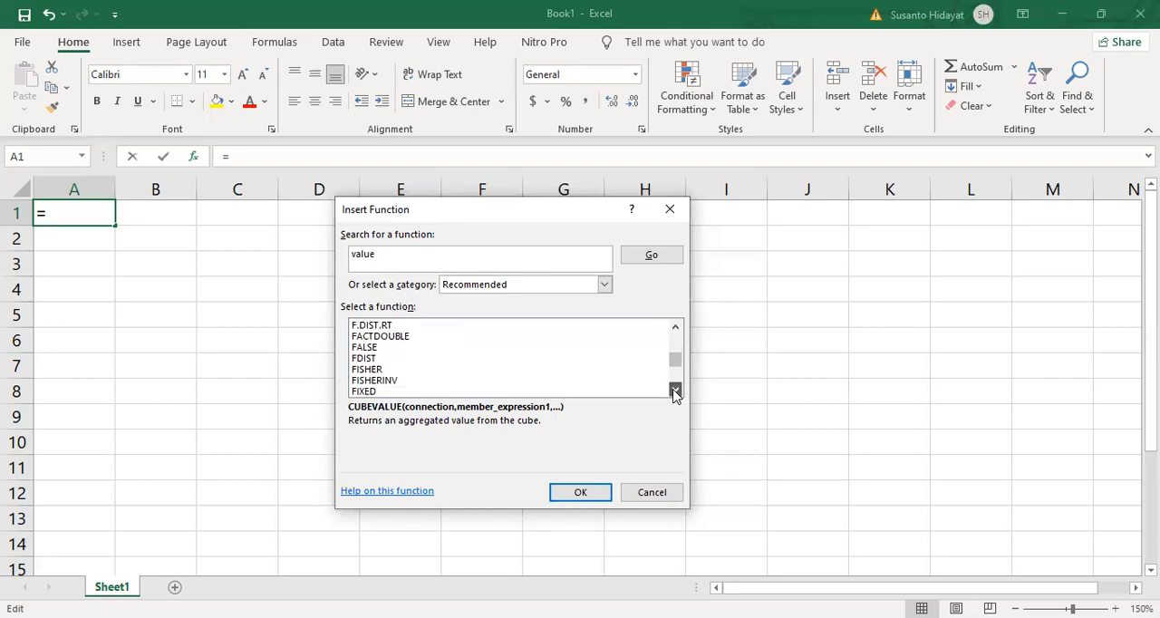
{"action": "double_click", "coordinate": [674, 391]}
{"action": "double_click", "coordinate": [675, 392]}
{"action": "double_click", "coordinate": [675, 391]}
{"action": "double_click", "coordinate": [674, 391]}
{"action": "double_click", "coordinate": [674, 391]}
{"action": "left_click", "coordinate": [674, 392]}
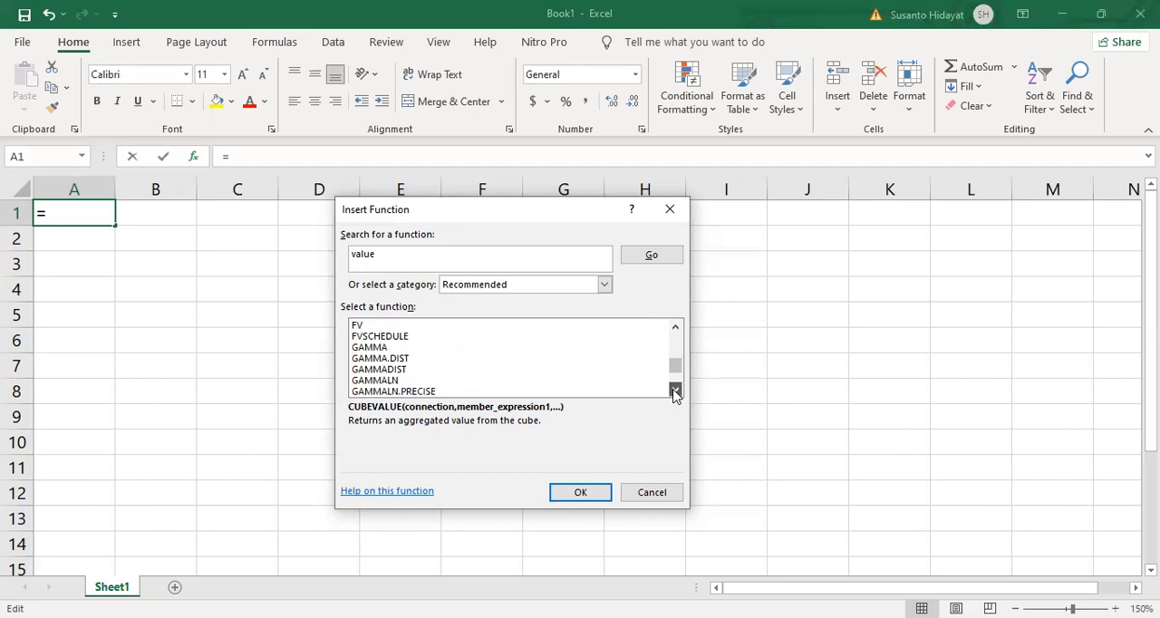
{"action": "double_click", "coordinate": [674, 392]}
{"action": "double_click", "coordinate": [675, 391]}
{"action": "double_click", "coordinate": [675, 392]}
{"action": "left_click", "coordinate": [674, 391]}
{"action": "left_click", "coordinate": [674, 391]}
{"action": "left_click", "coordinate": [674, 391]}
{"action": "left_click", "coordinate": [674, 392]}
{"action": "left_click", "coordinate": [675, 392]}
{"action": "double_click", "coordinate": [674, 391]}
{"action": "left_click", "coordinate": [674, 391]}
{"action": "double_click", "coordinate": [674, 392]}
{"action": "double_click", "coordinate": [675, 391]}
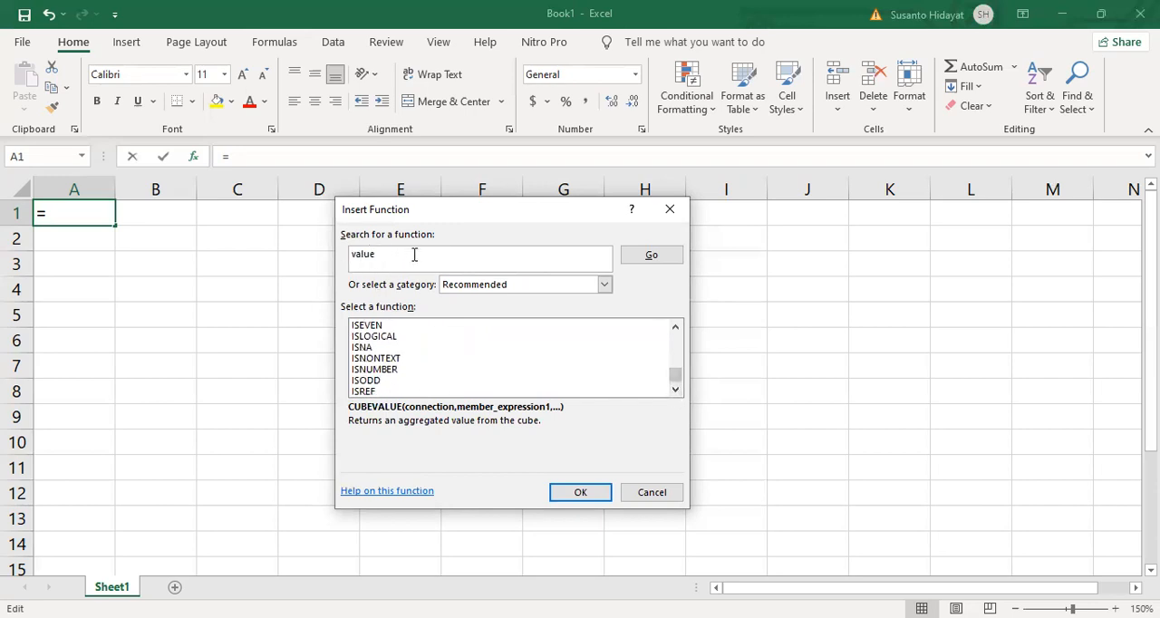
- Replace the search keyword with "LEFT" and search the available functions for it
{"action": "left_click", "coordinate": [391, 254]}
{"action": "left_click_drag", "start_coordinate": [390, 255], "coordinate": [359, 257]}
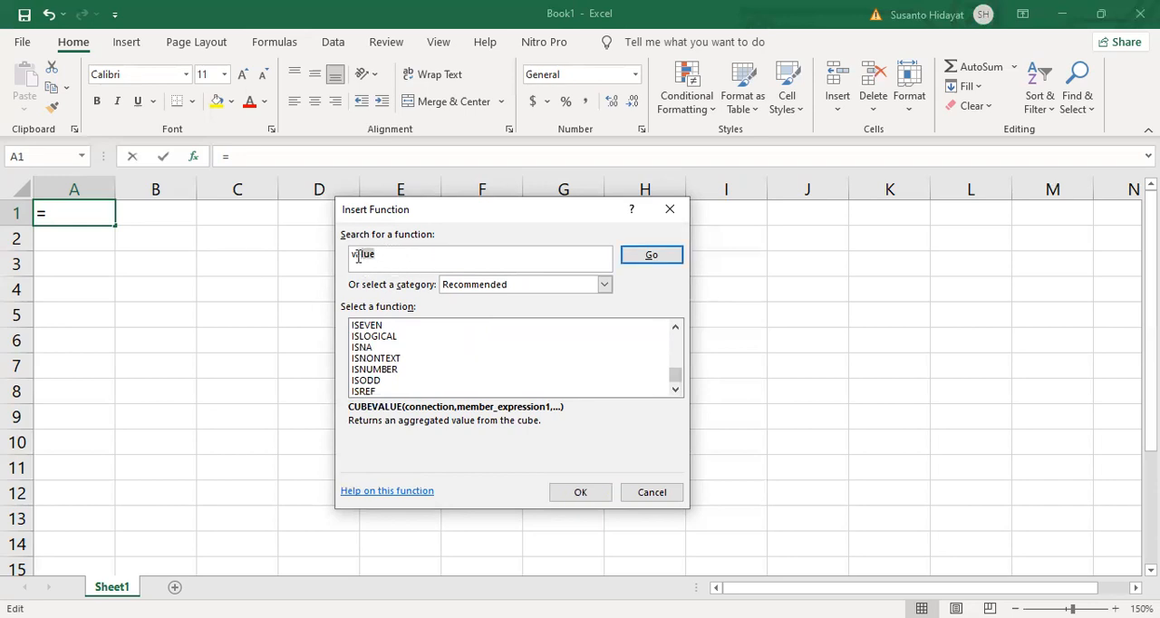
{"action": "key", "text": "BackSpace"}
{"action": "left_click", "coordinate": [640, 259]}
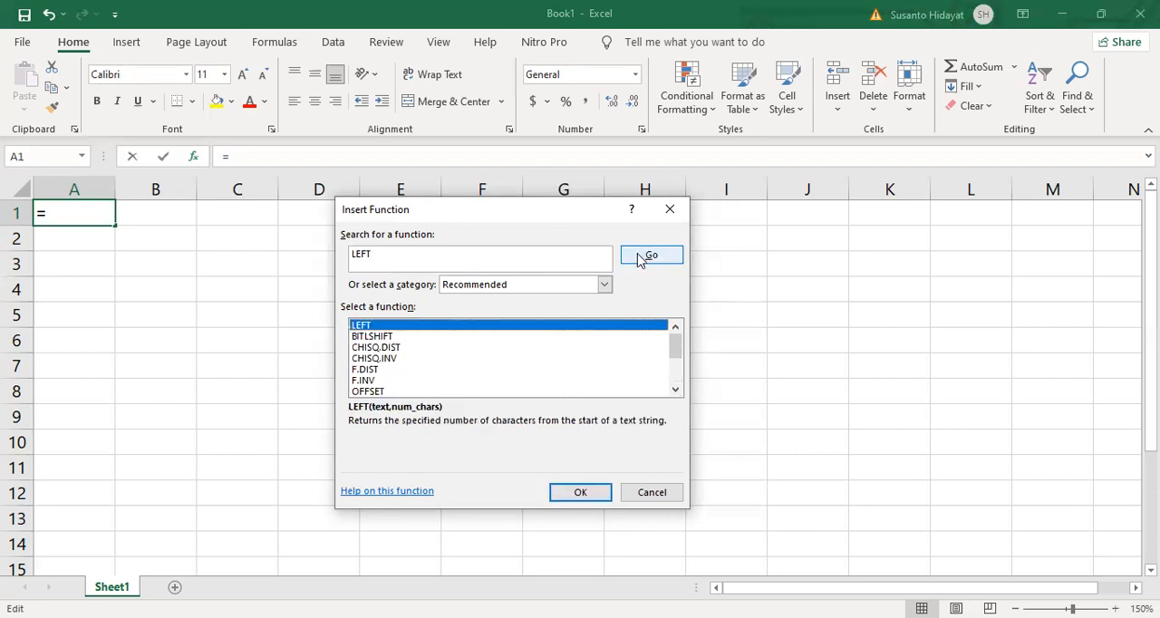
- Search the available functions for "VALUE" and check the Recommended list through to its end
{"action": "left_click", "coordinate": [393, 255]}
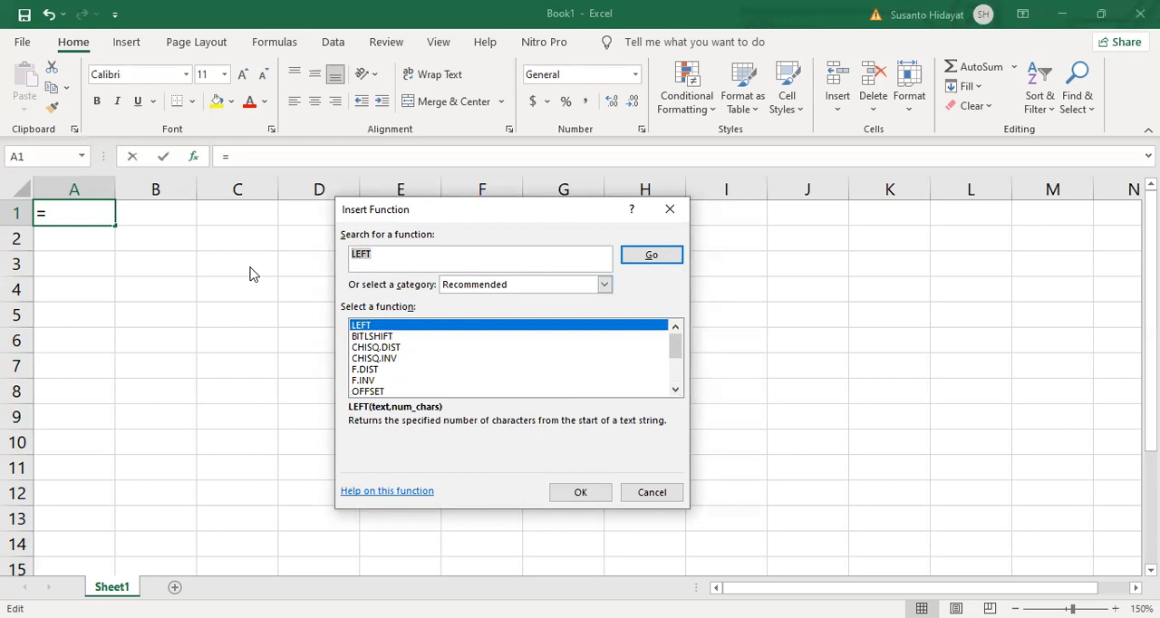
{"action": "type", "text": "VALU"}
{"action": "key", "text": "Return"}
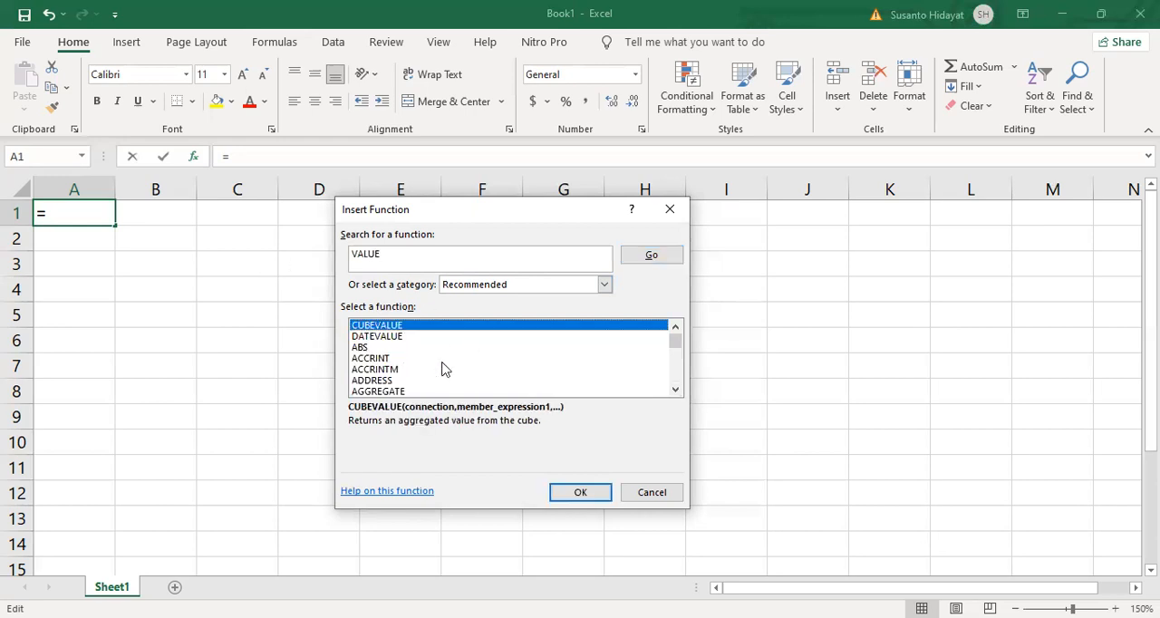
{"action": "left_click_drag", "start_coordinate": [675, 353], "coordinate": [682, 384]}
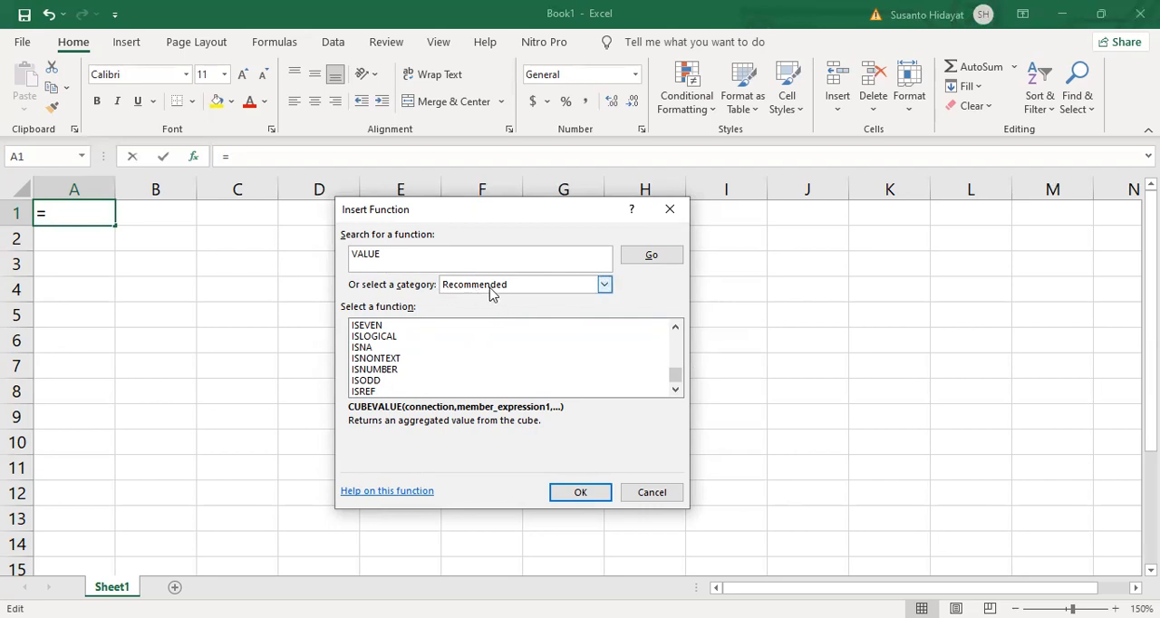
- Switch the function category to All, and search again for "VALUE" from there
{"action": "left_click", "coordinate": [606, 287]}
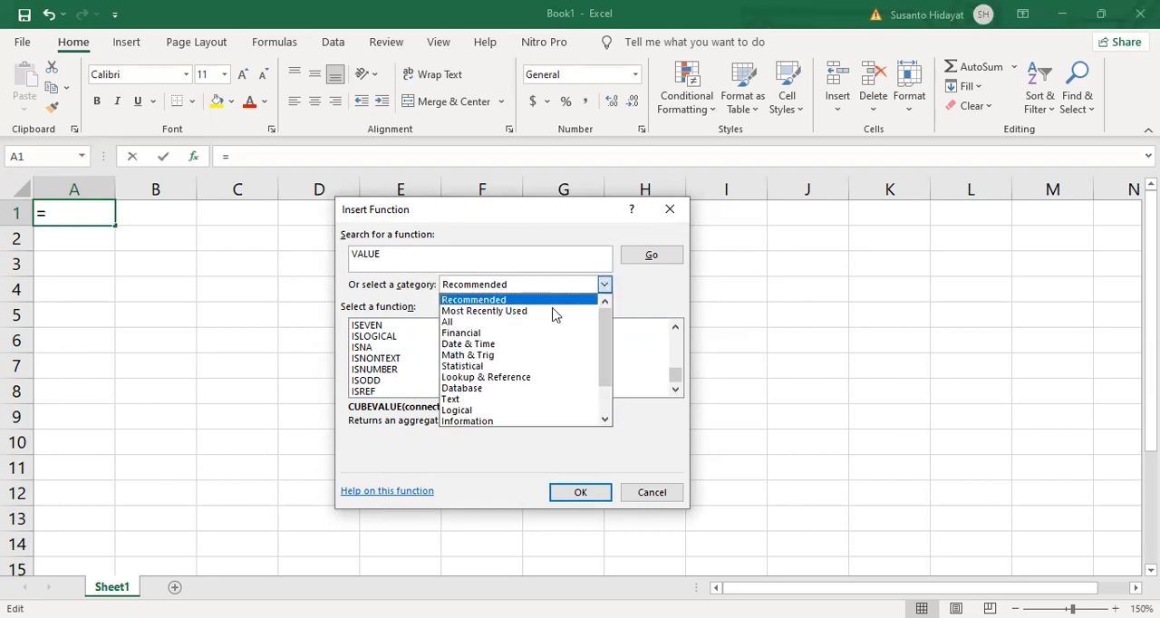
{"action": "left_click", "coordinate": [523, 324]}
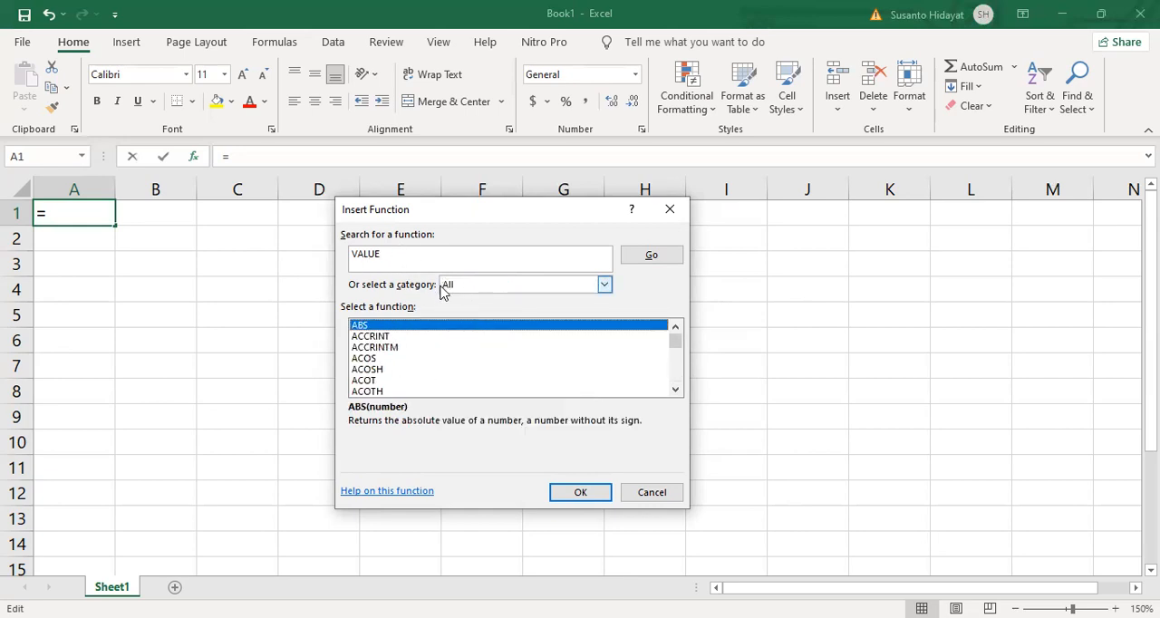
{"action": "left_click", "coordinate": [393, 257]}
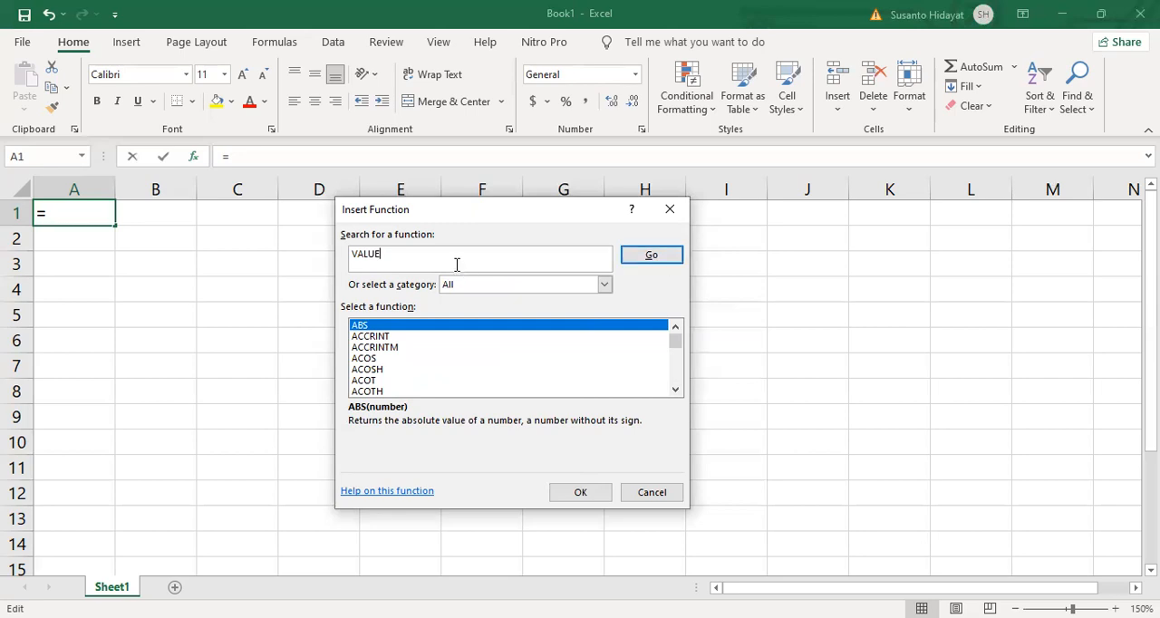
{"action": "left_click", "coordinate": [660, 258]}
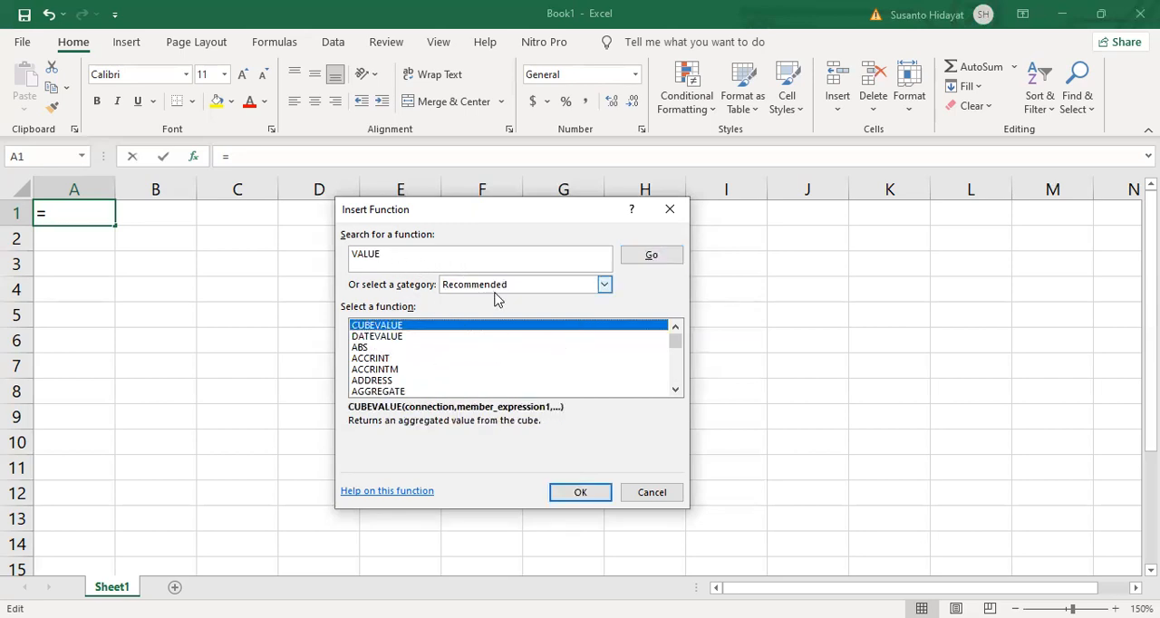
- Find VALUE in the All category, open its arguments for cell A1, and cancel the insertion
{"action": "left_click", "coordinate": [605, 286]}
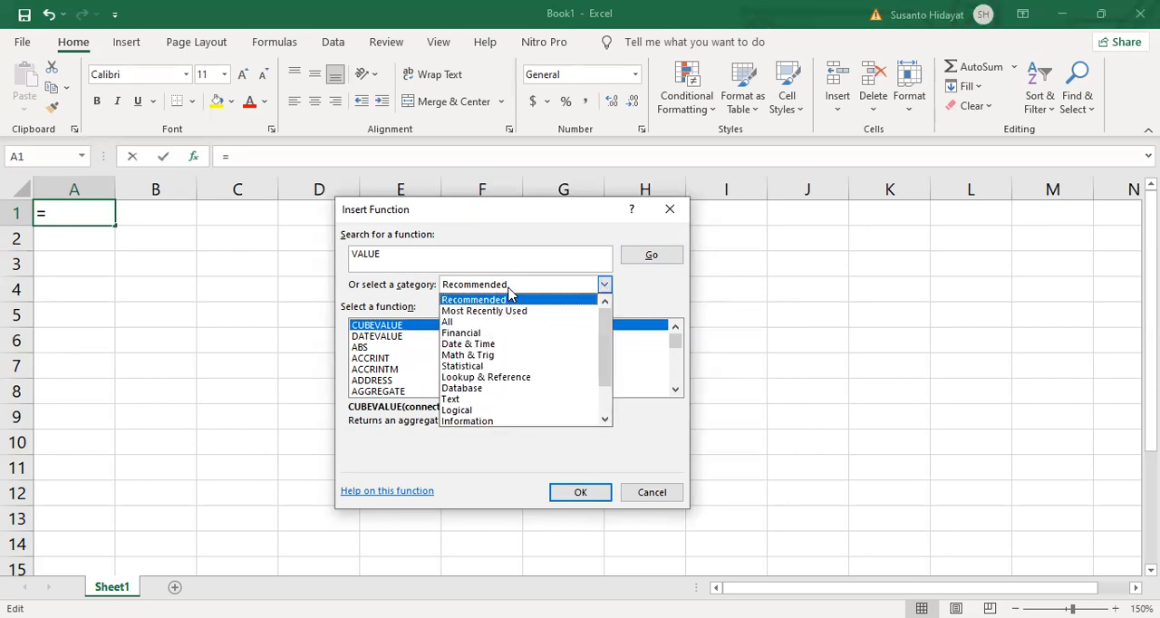
{"action": "left_click", "coordinate": [456, 324]}
{"action": "left_click", "coordinate": [366, 360]}
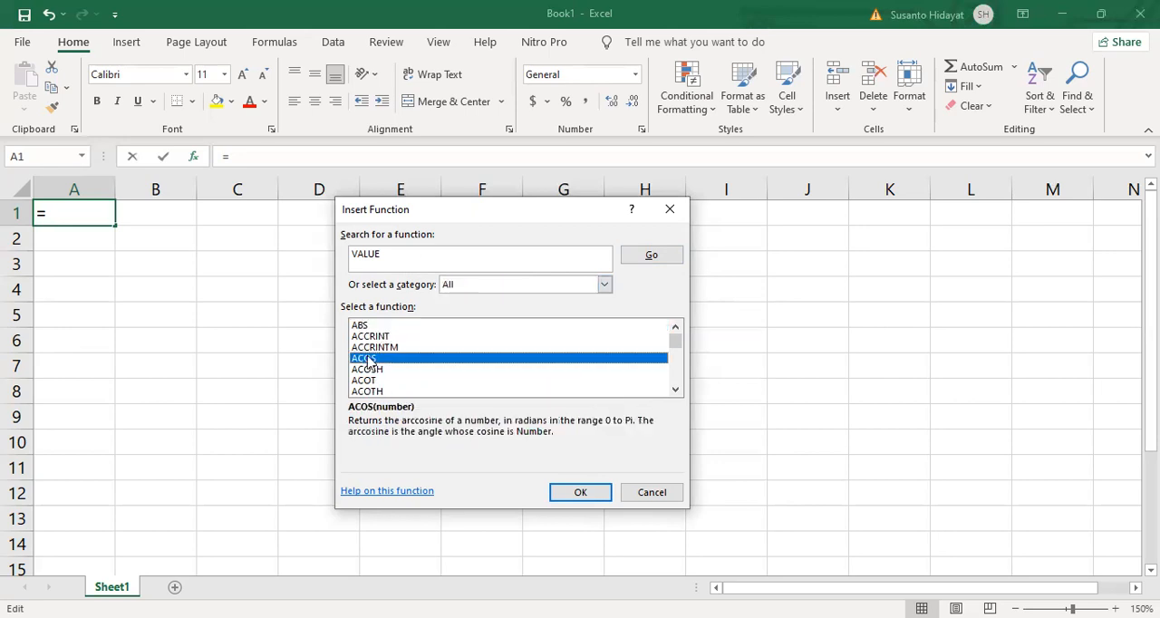
{"action": "key", "text": "v"}
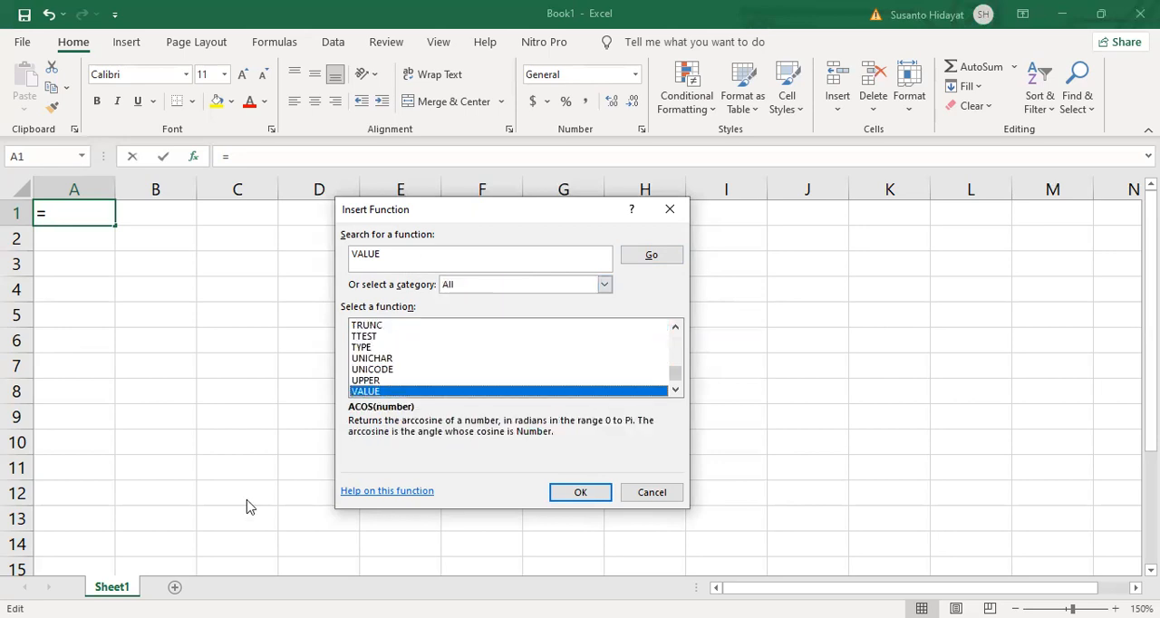
{"action": "left_click", "coordinate": [584, 498]}
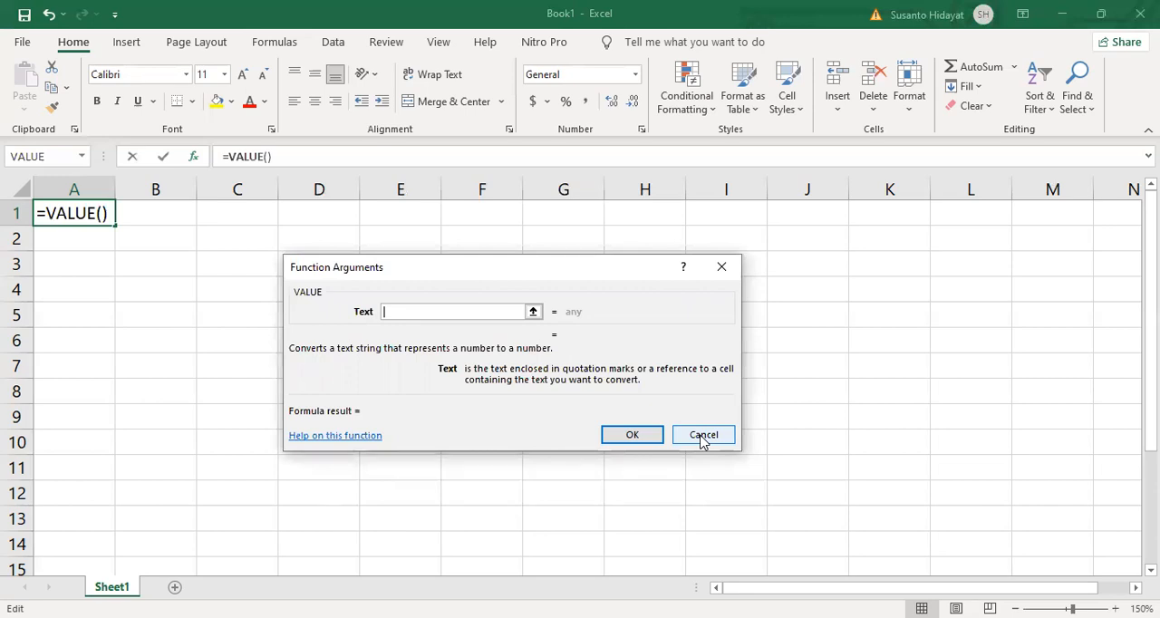
{"action": "left_click", "coordinate": [703, 440]}
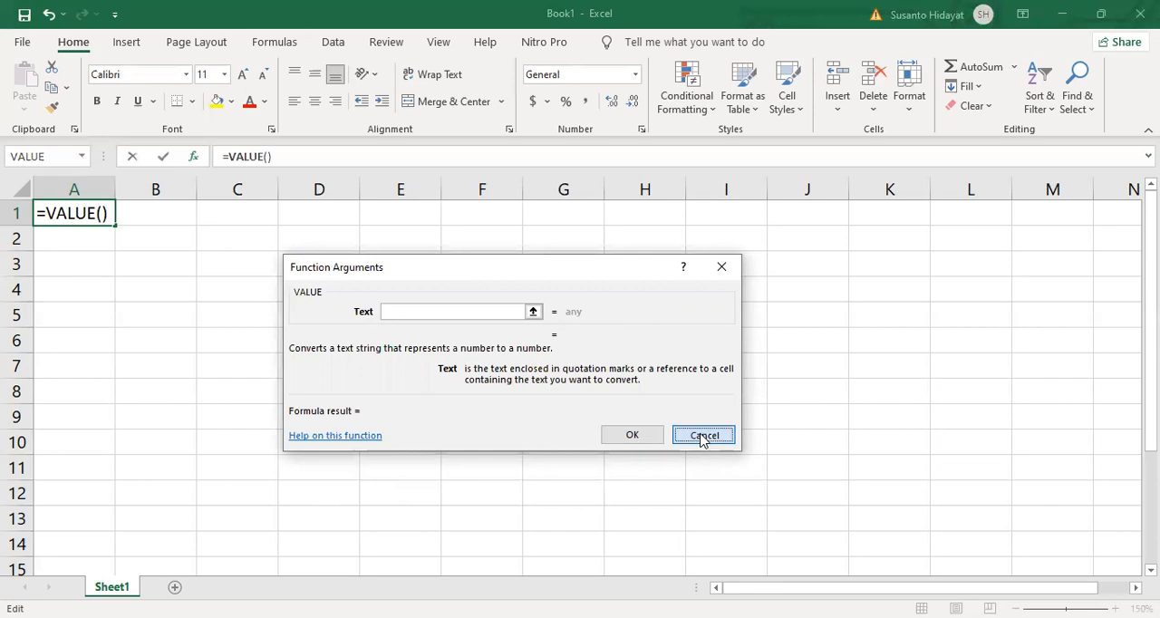
- Reopen Insert Function for cell A1 and jump to the VALUE function in the full list
{"action": "left_click", "coordinate": [193, 157]}
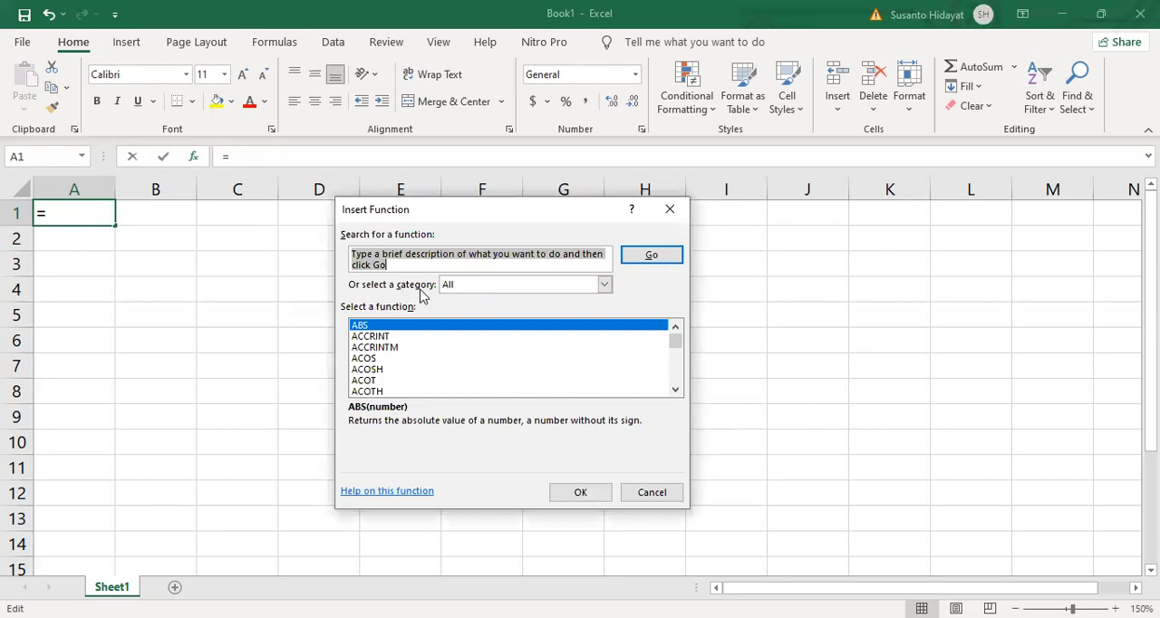
{"action": "left_click", "coordinate": [370, 359]}
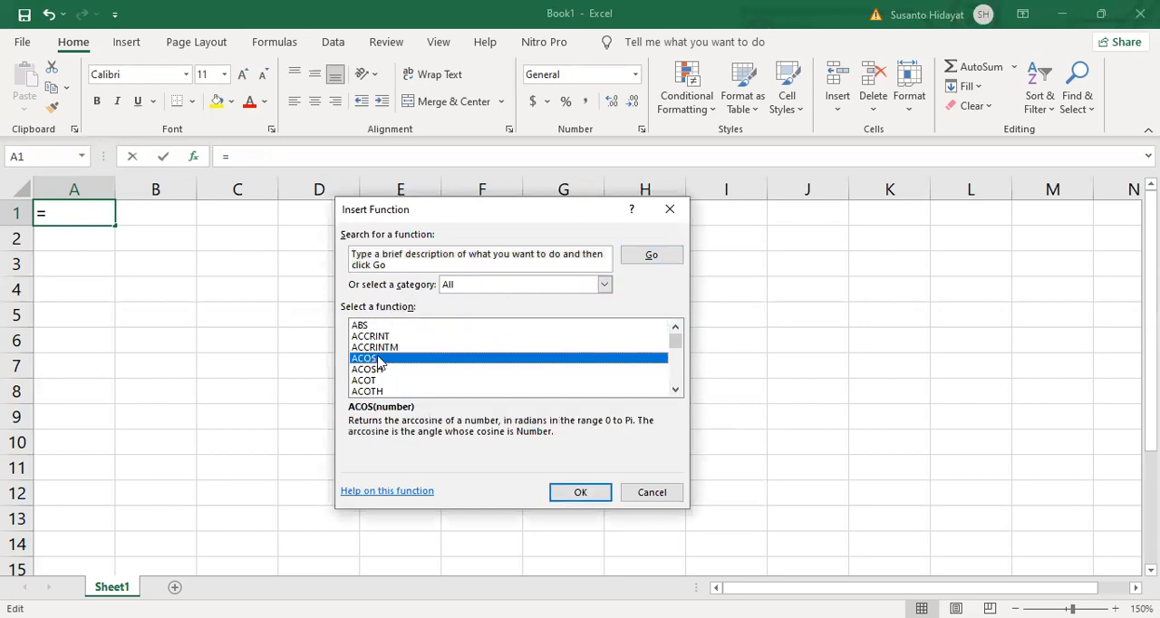
{"action": "key", "text": "v"}
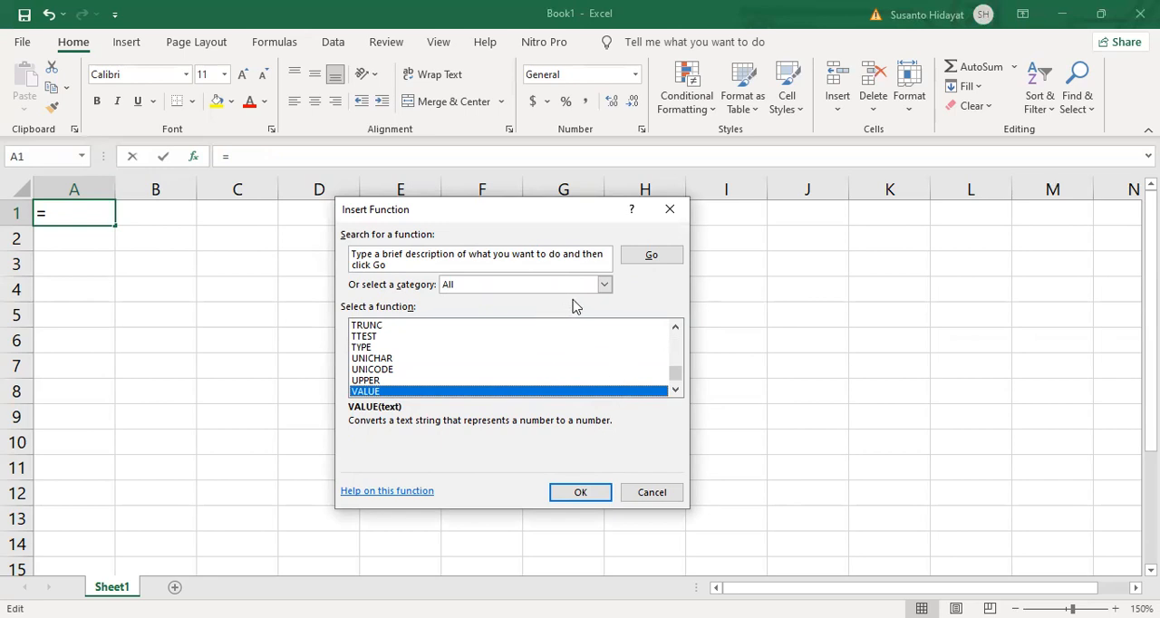
- Browse the full alphabetical function list from ABS through to its last entries
{"action": "left_click_drag", "start_coordinate": [678, 371], "coordinate": [676, 339]}
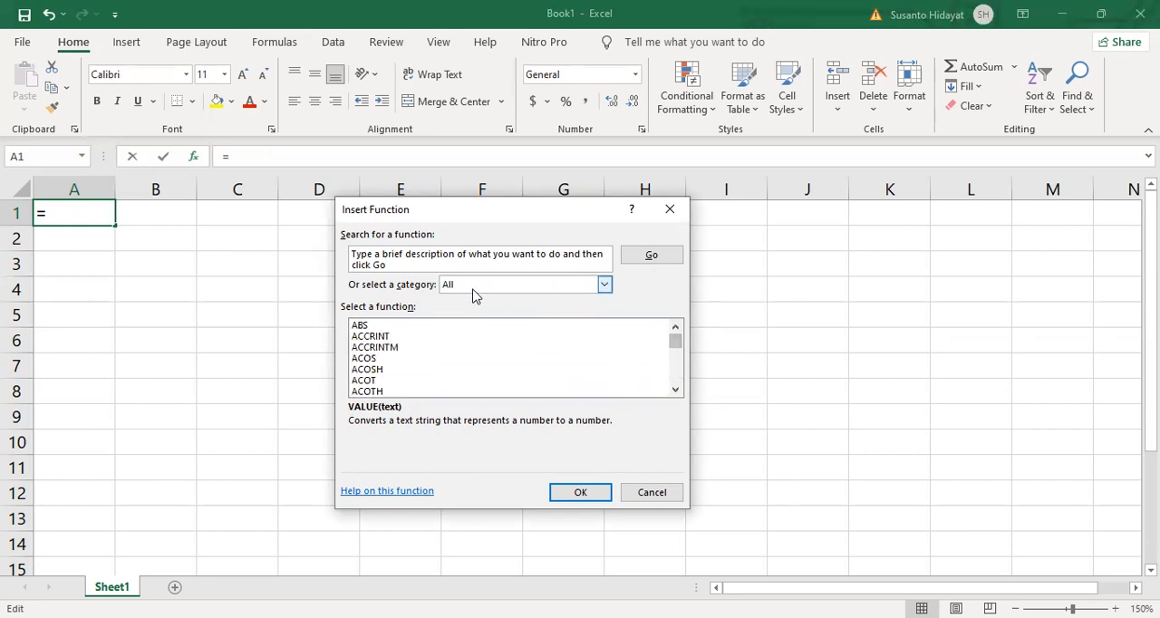
{"action": "left_click", "coordinate": [677, 389]}
{"action": "left_click", "coordinate": [676, 389]}
{"action": "left_click", "coordinate": [676, 389]}
{"action": "left_click", "coordinate": [676, 389]}
{"action": "left_click", "coordinate": [677, 389]}
{"action": "left_click", "coordinate": [676, 389]}
{"action": "left_click", "coordinate": [677, 389]}
{"action": "left_click", "coordinate": [677, 389]}
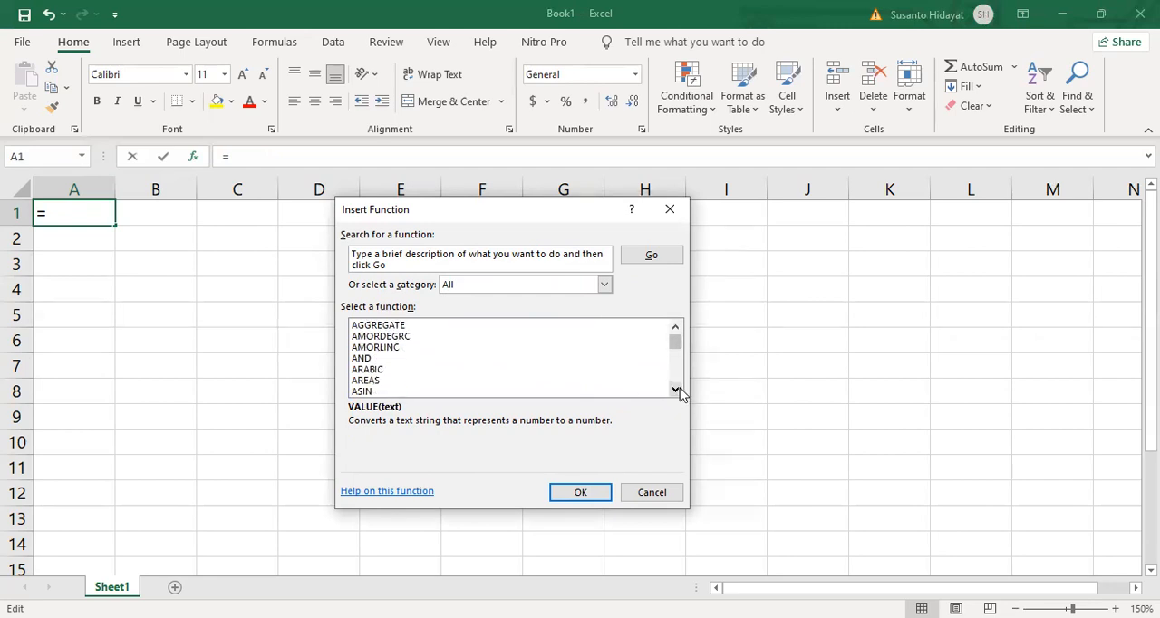
{"action": "left_click", "coordinate": [676, 390]}
{"action": "left_click", "coordinate": [675, 389]}
{"action": "left_click", "coordinate": [676, 391]}
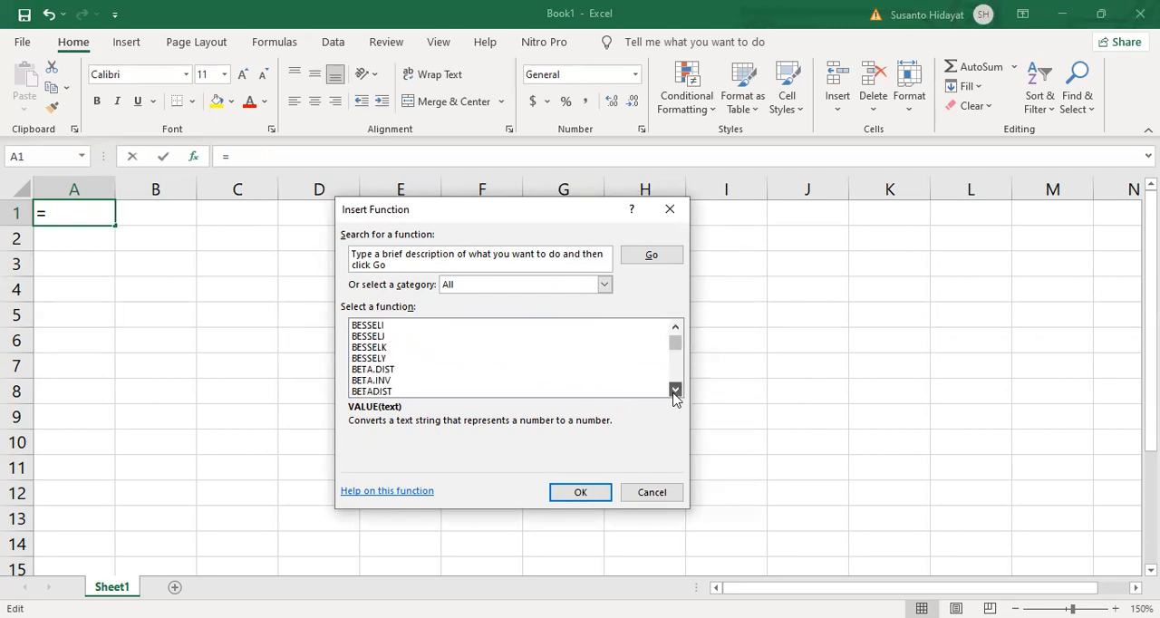
{"action": "left_click", "coordinate": [676, 390]}
{"action": "left_click", "coordinate": [676, 390]}
{"action": "left_click", "coordinate": [677, 389]}
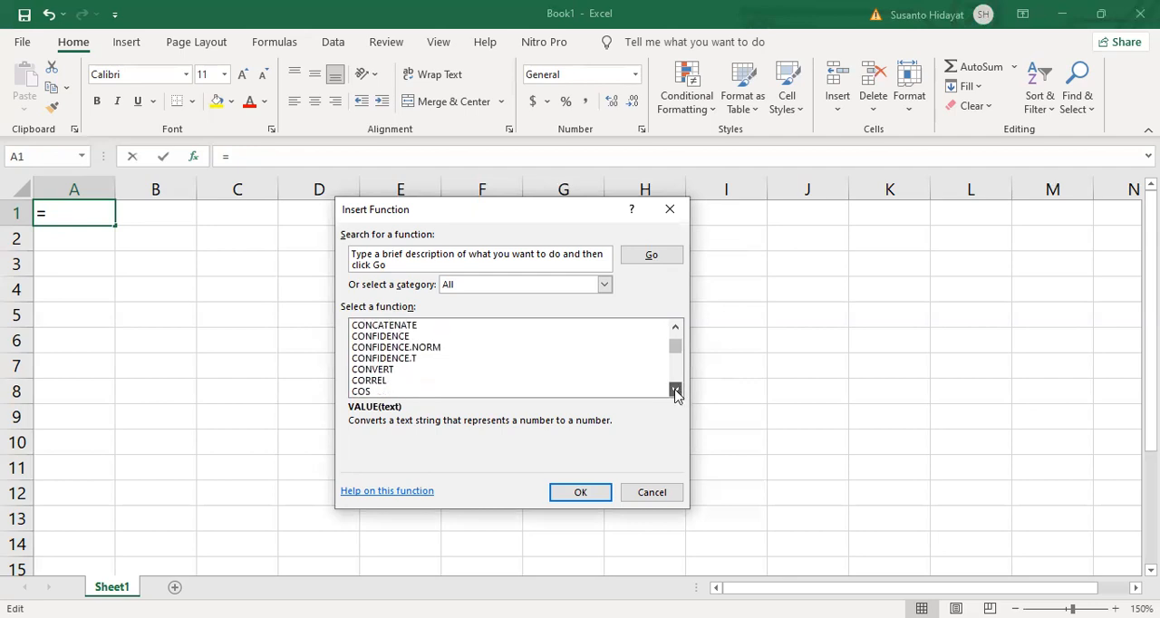
{"action": "left_click", "coordinate": [675, 390]}
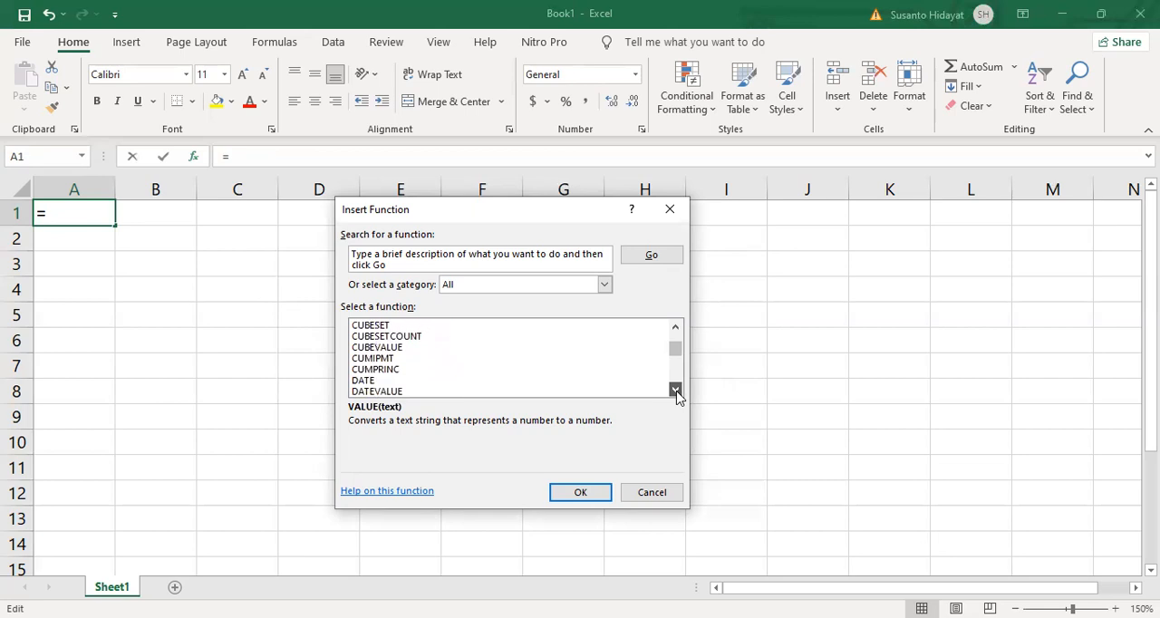
{"action": "left_click", "coordinate": [676, 390]}
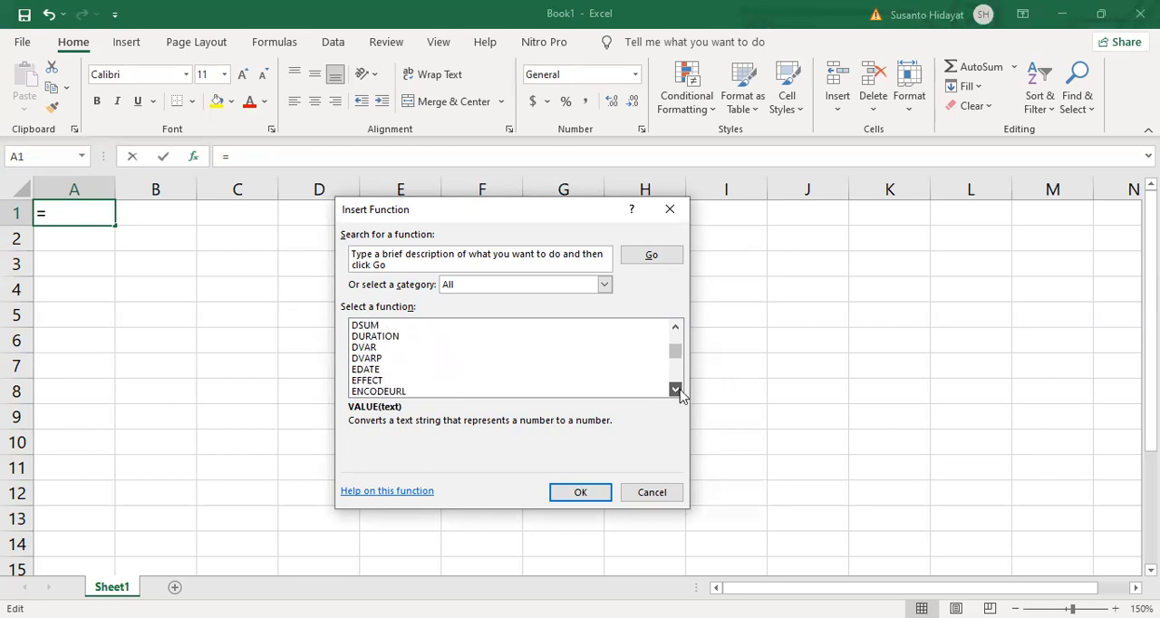
{"action": "left_click", "coordinate": [675, 379]}
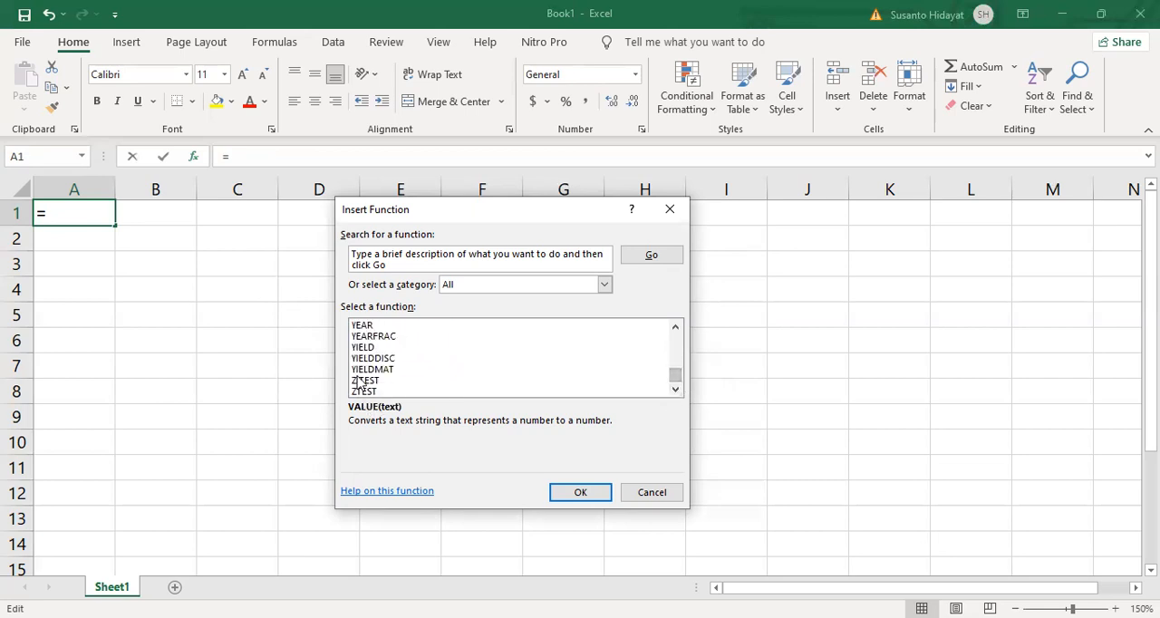
- Select VALUE in the full function list, open its arguments for cell A1, and cancel the insertion
{"action": "left_click", "coordinate": [676, 327]}
{"action": "left_click", "coordinate": [676, 327]}
{"action": "left_click", "coordinate": [676, 327]}
{"action": "left_click", "coordinate": [676, 328]}
{"action": "left_click", "coordinate": [675, 327]}
{"action": "left_click", "coordinate": [675, 327]}
{"action": "left_click", "coordinate": [675, 327]}
{"action": "left_click", "coordinate": [675, 328]}
{"action": "left_click", "coordinate": [675, 328]}
{"action": "left_click", "coordinate": [675, 327]}
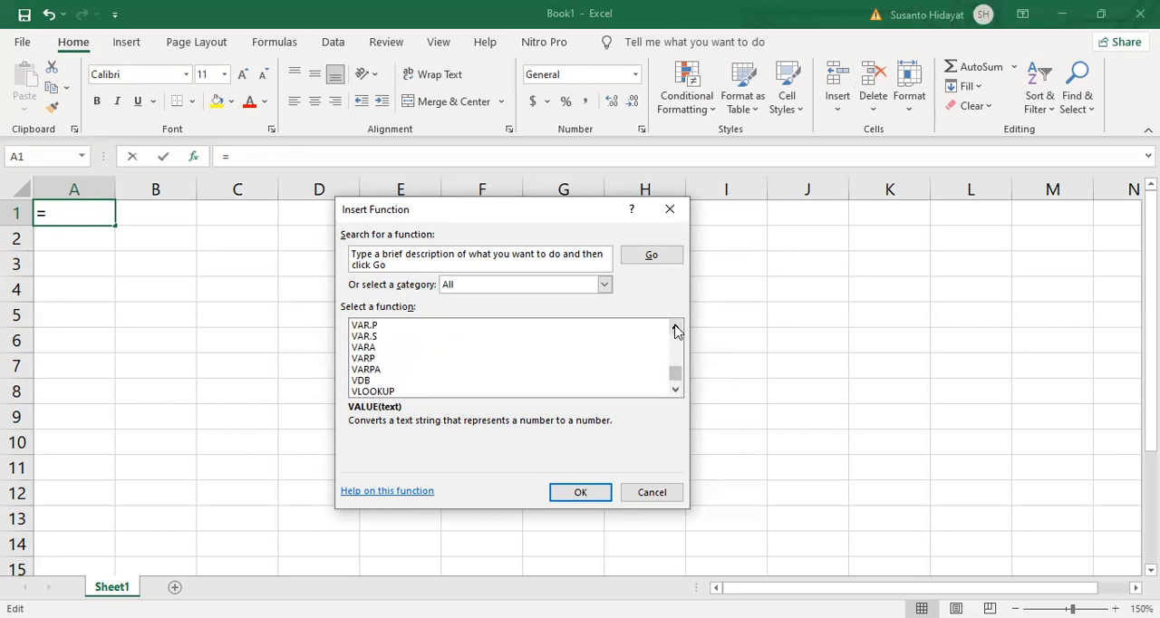
{"action": "left_click", "coordinate": [676, 327]}
{"action": "left_click", "coordinate": [676, 327]}
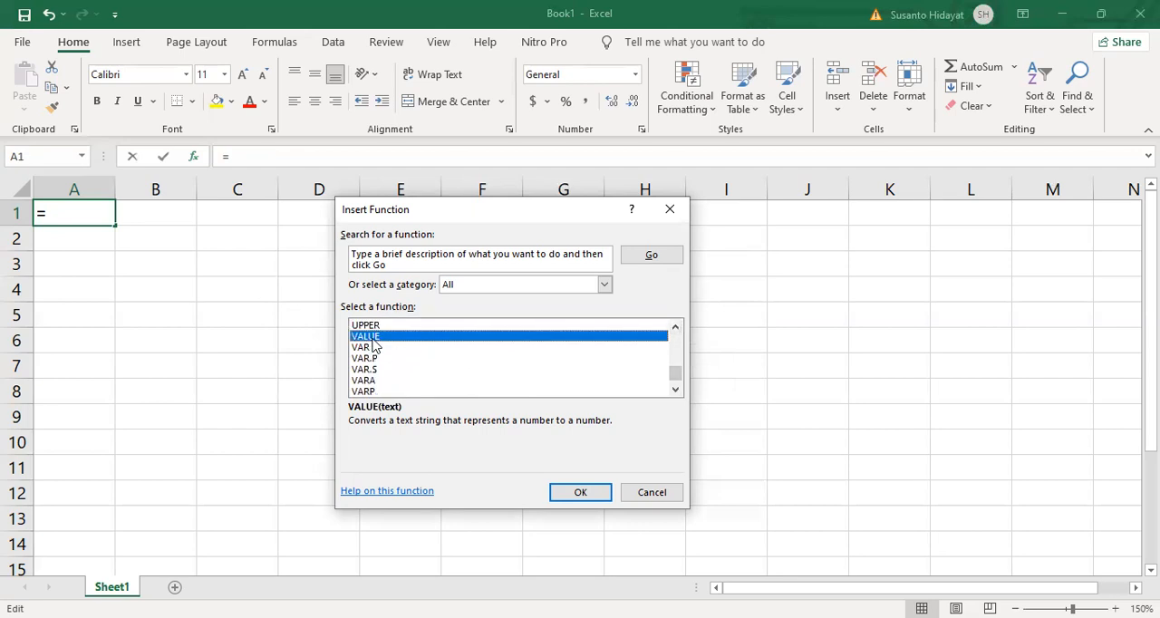
{"action": "left_click", "coordinate": [590, 493]}
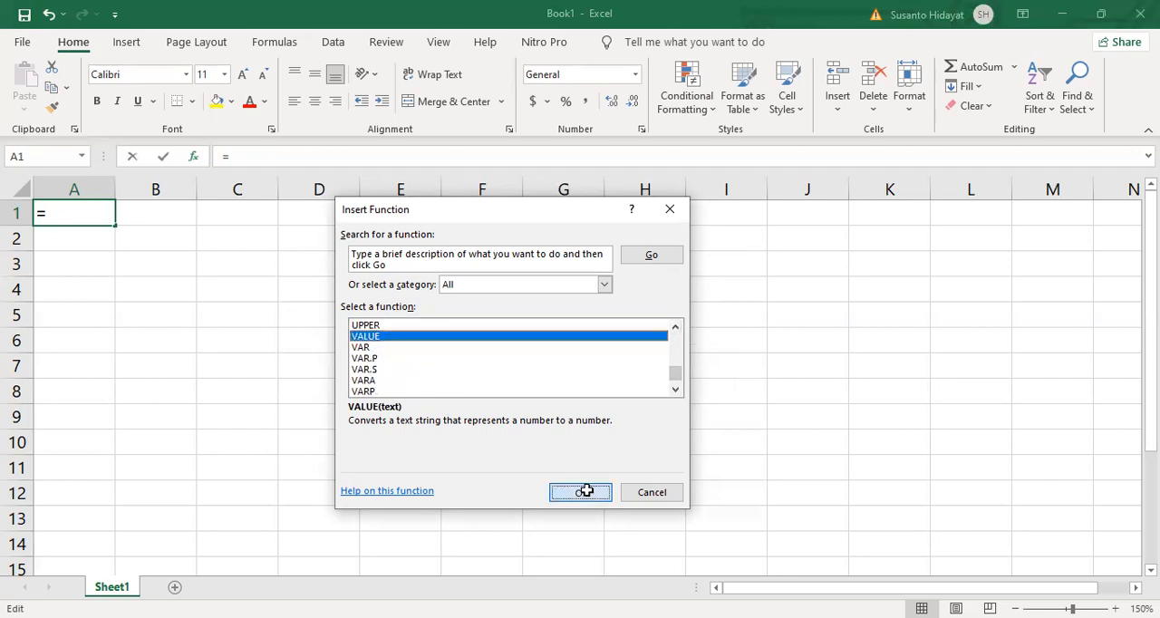
{"action": "left_click", "coordinate": [698, 442]}
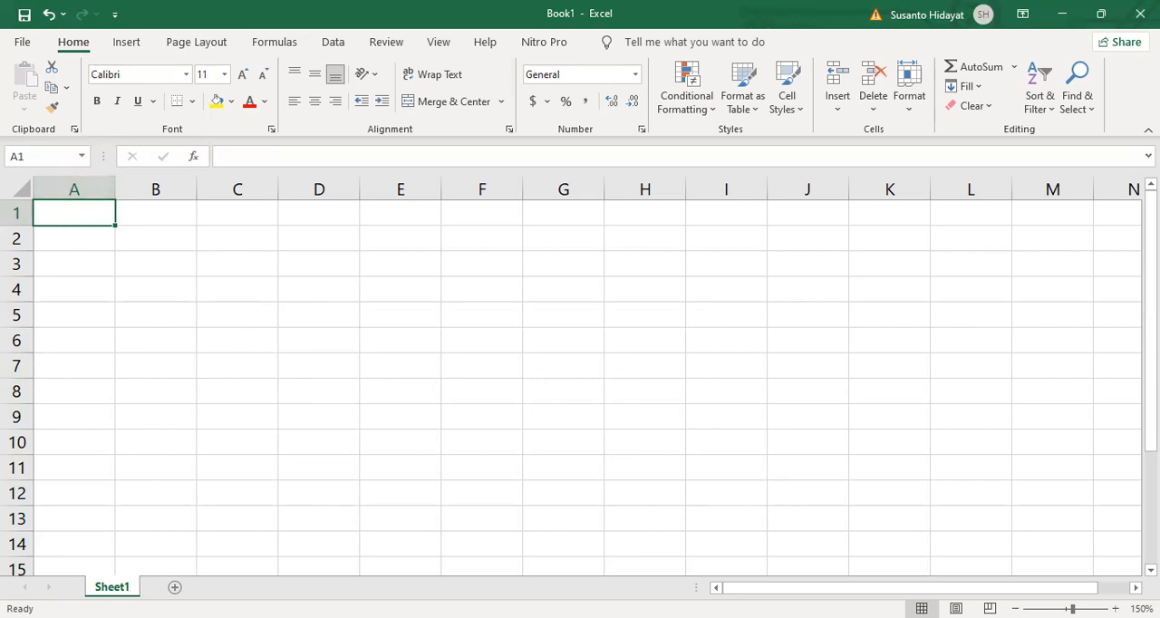
- Enter 95, 50, 100, 1000, 500, 7, 10 and 3 down cells A1 to A8
{"action": "type", "text": "95"}
{"action": "key", "text": "Return"}
{"action": "type", "text": "50"}
{"action": "key", "text": "Return"}
{"action": "type", "text": "100"}
{"action": "key", "text": "Return"}
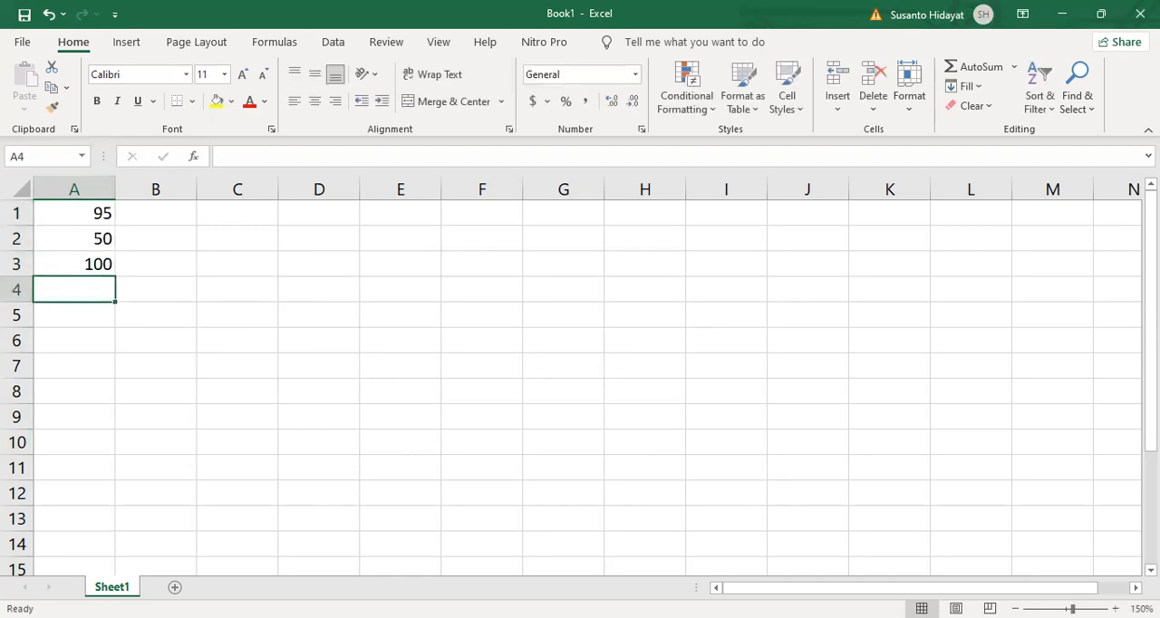
{"action": "type", "text": "1000"}
{"action": "key", "text": "Return"}
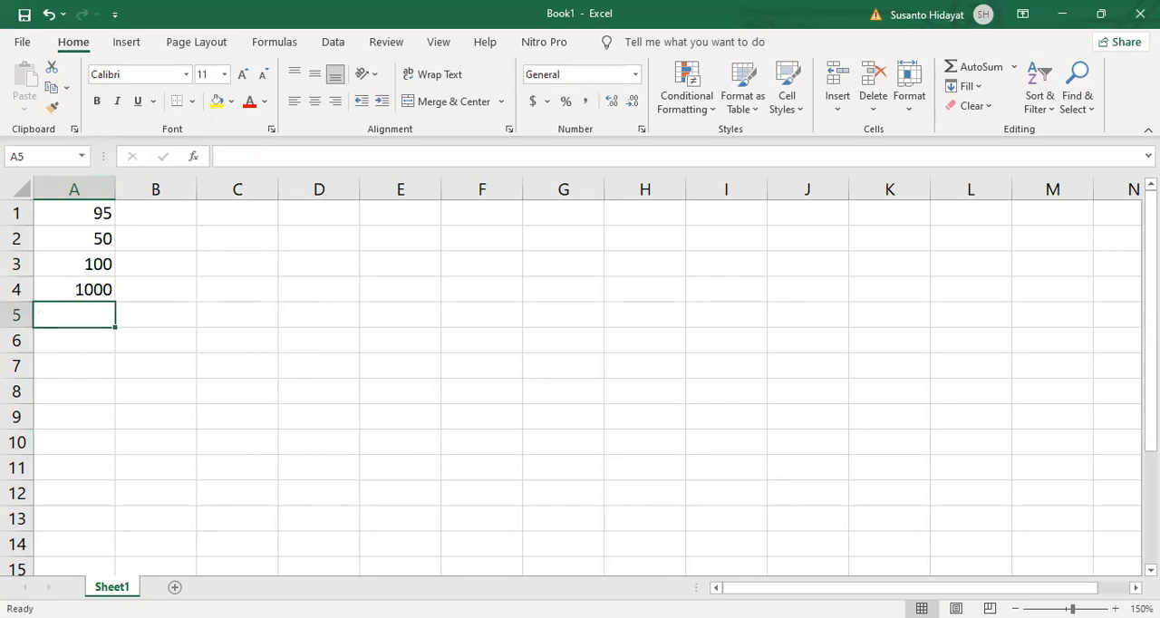
{"action": "type", "text": "500"}
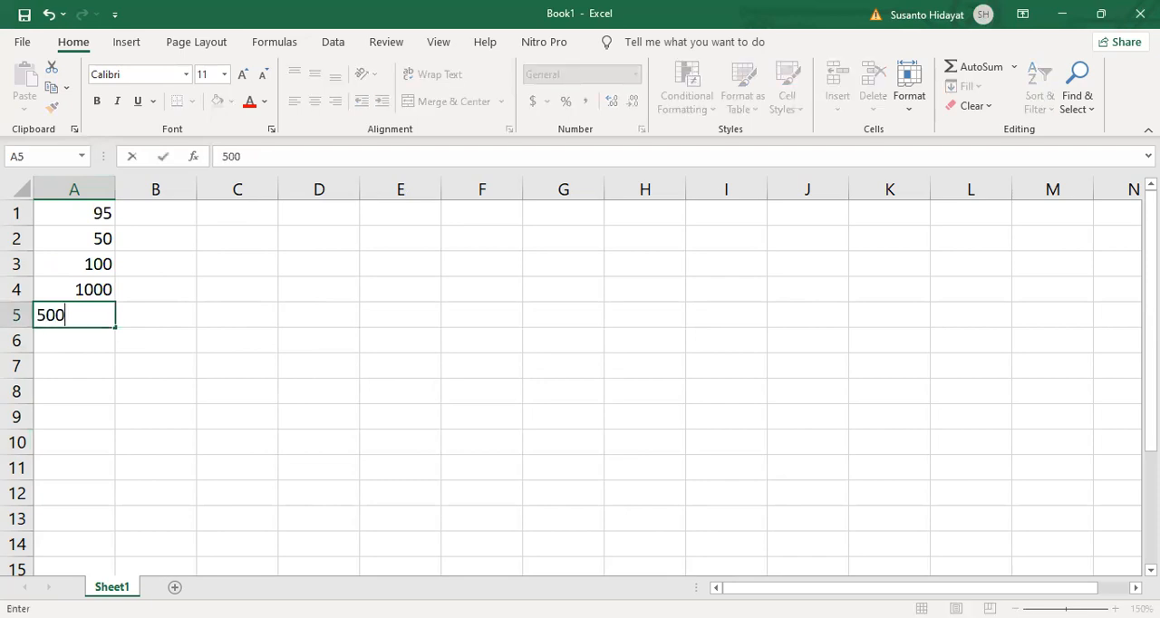
{"action": "key", "text": "Return"}
{"action": "type", "text": "7"}
{"action": "key", "text": "Return"}
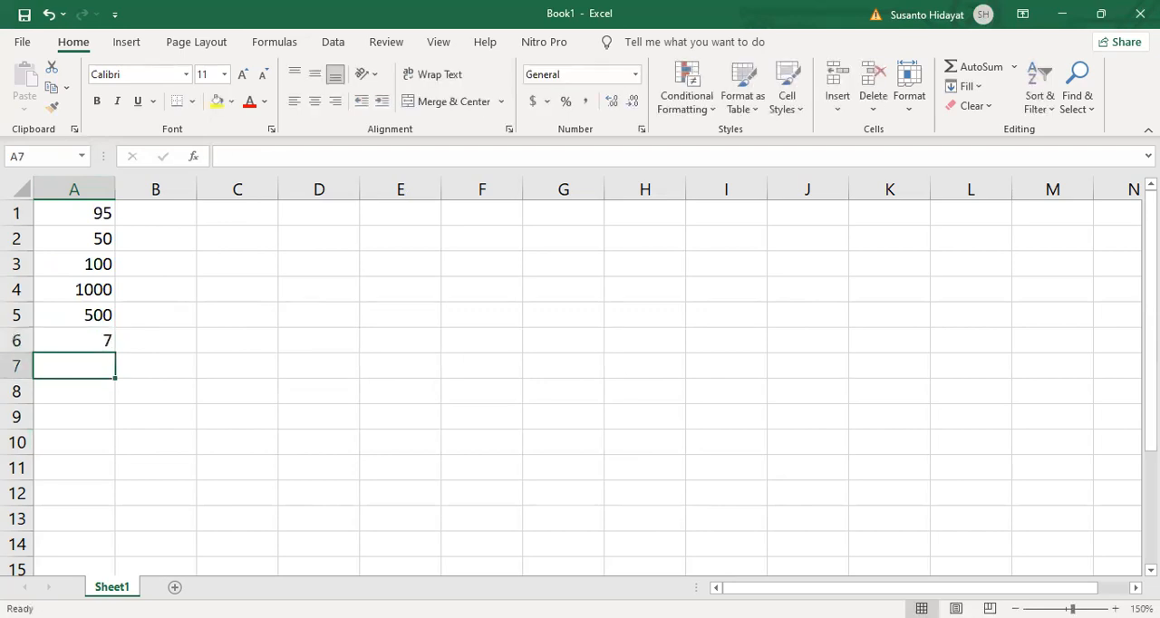
{"action": "type", "text": "10"}
{"action": "key", "text": "Return"}
{"action": "type", "text": "3"}
{"action": "key", "text": "Return"}
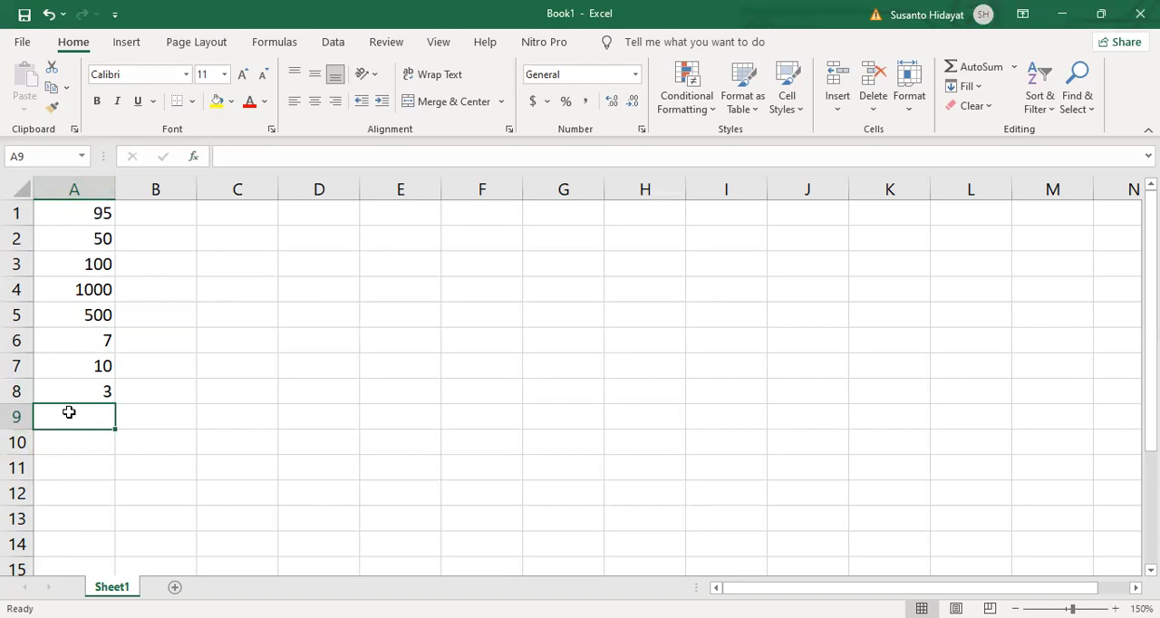
- Set the number format of the whole column B to Text
{"action": "left_click", "coordinate": [89, 189]}
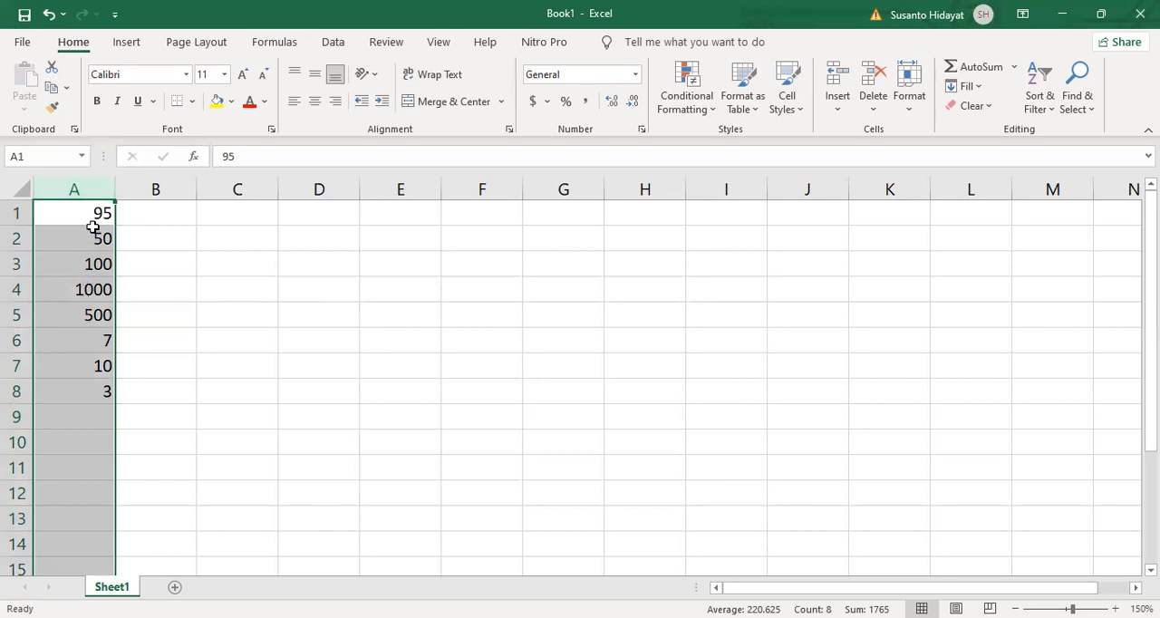
{"action": "left_click", "coordinate": [158, 212]}
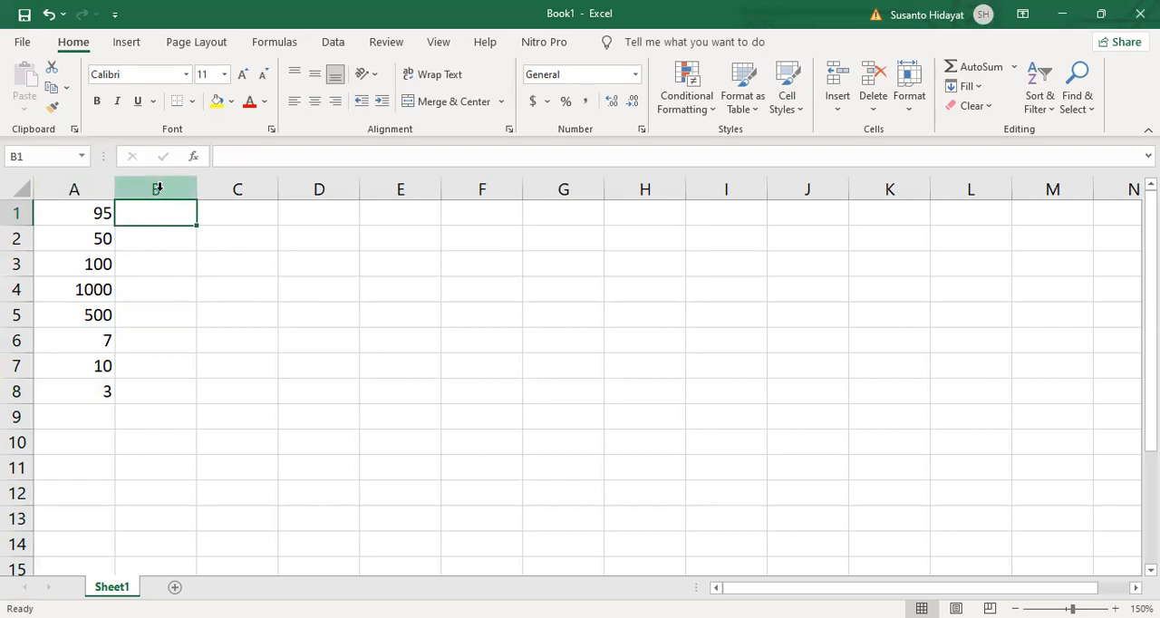
{"action": "left_click", "coordinate": [157, 189]}
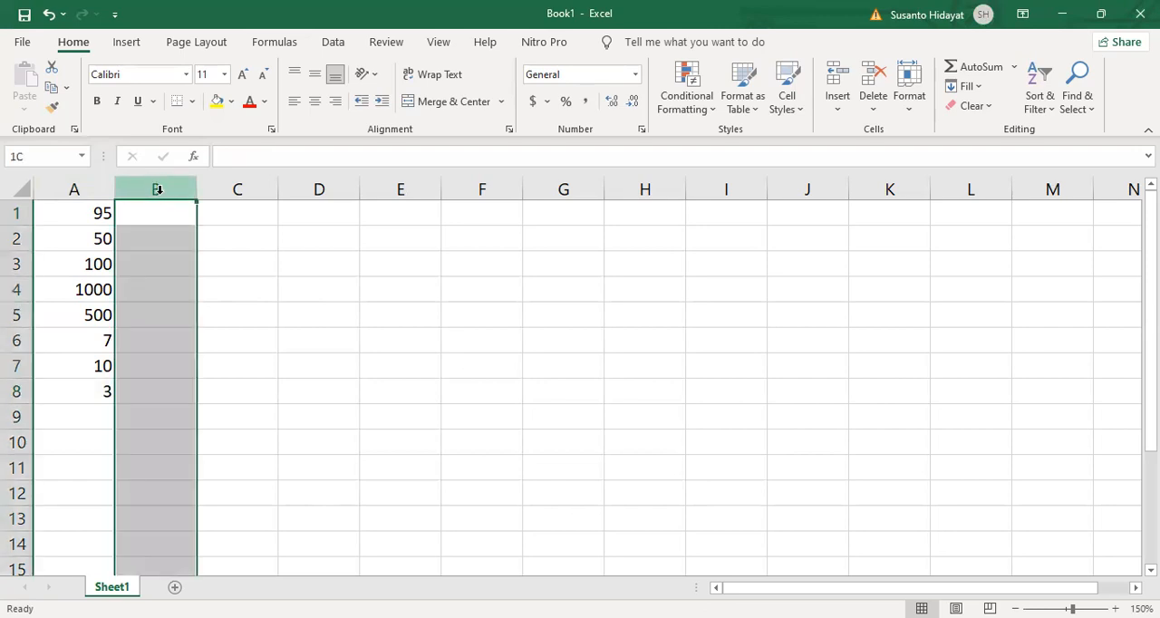
{"action": "left_click", "coordinate": [638, 76]}
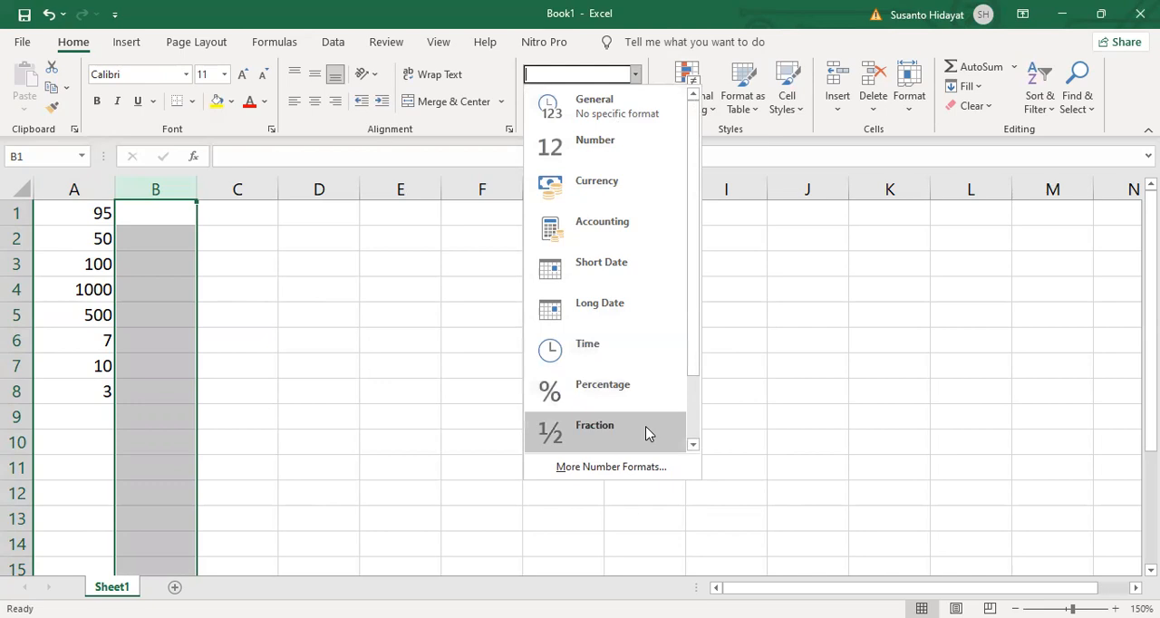
{"action": "left_click", "coordinate": [693, 446]}
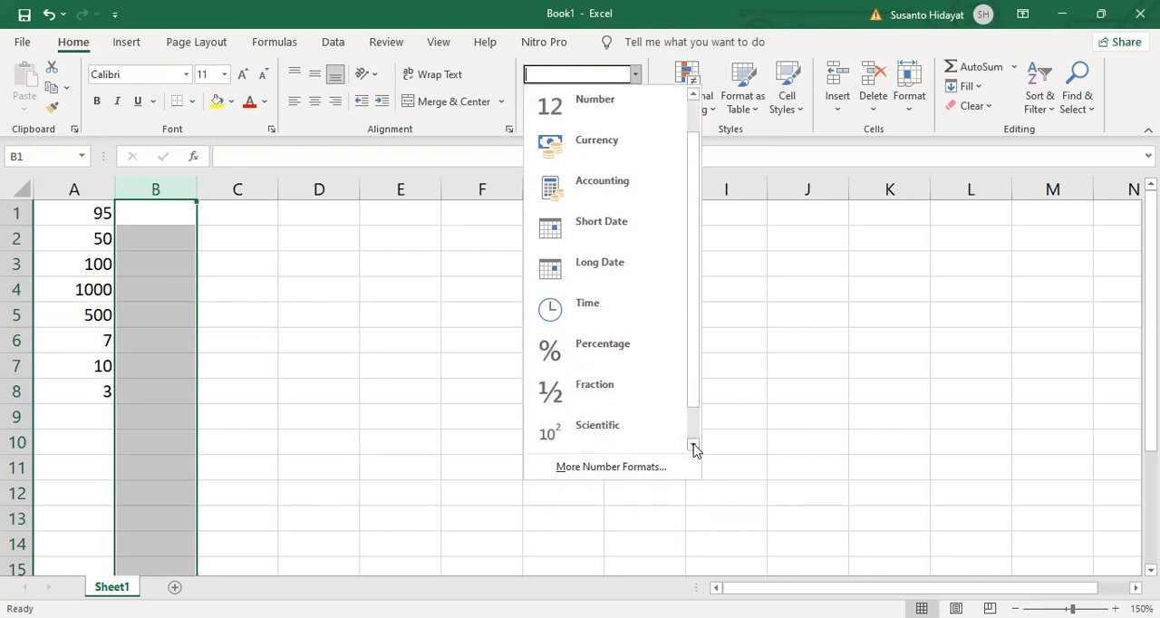
{"action": "left_click", "coordinate": [694, 448]}
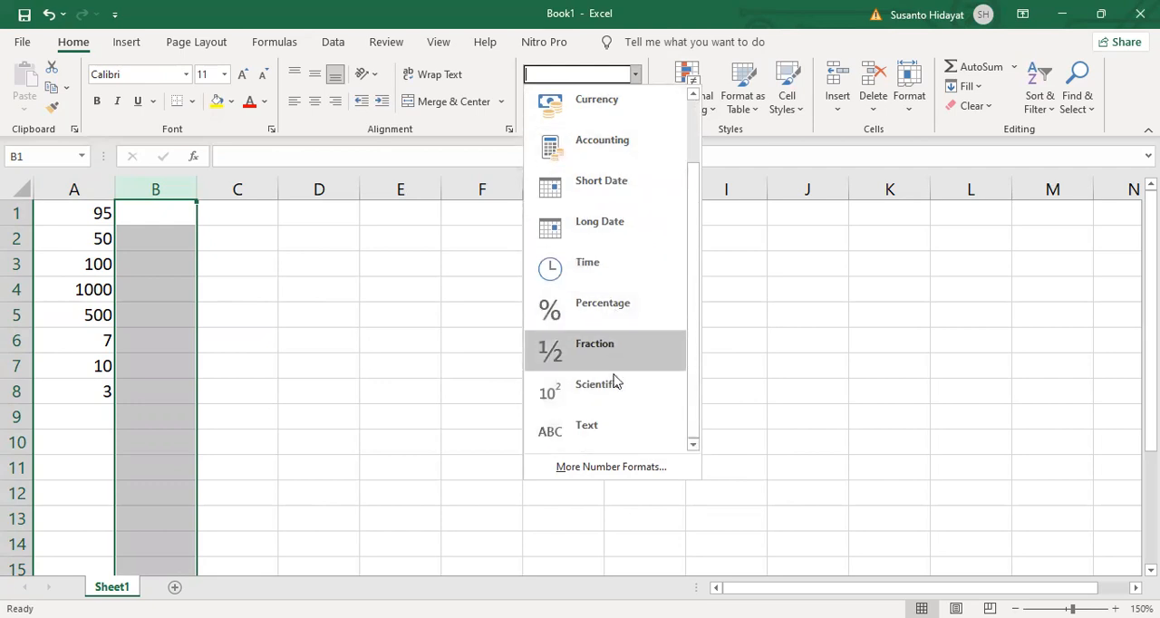
{"action": "left_click", "coordinate": [607, 431]}
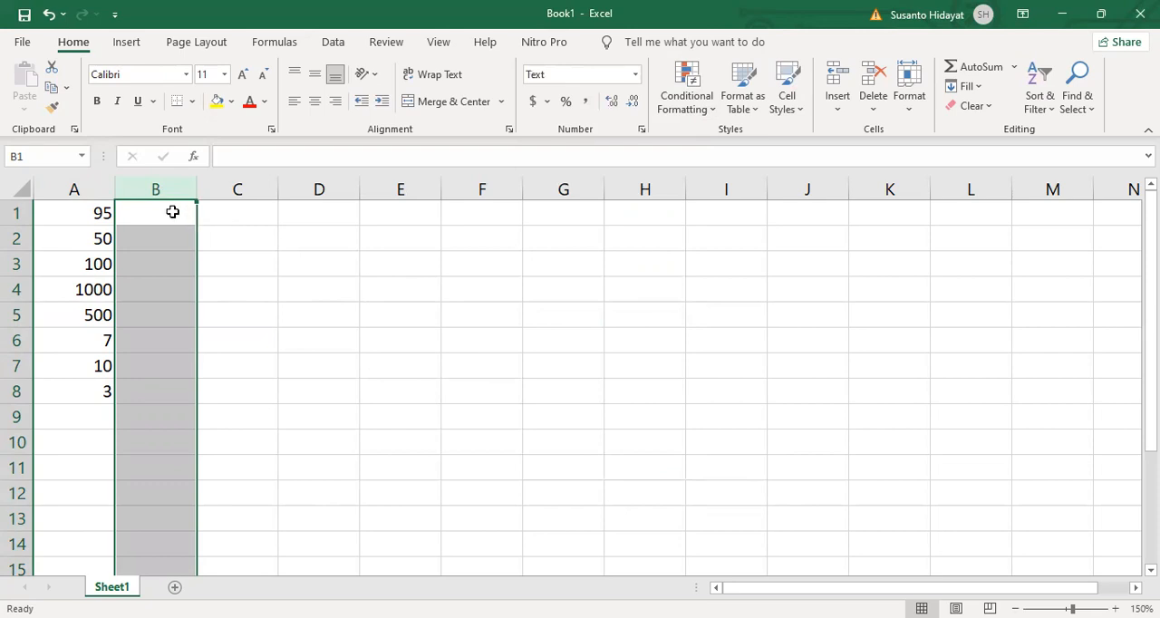
- Enter 95, 50, 100, 1000, 500, 7, 10 and 3 down cells B1 to B8
{"action": "left_click", "coordinate": [172, 211]}
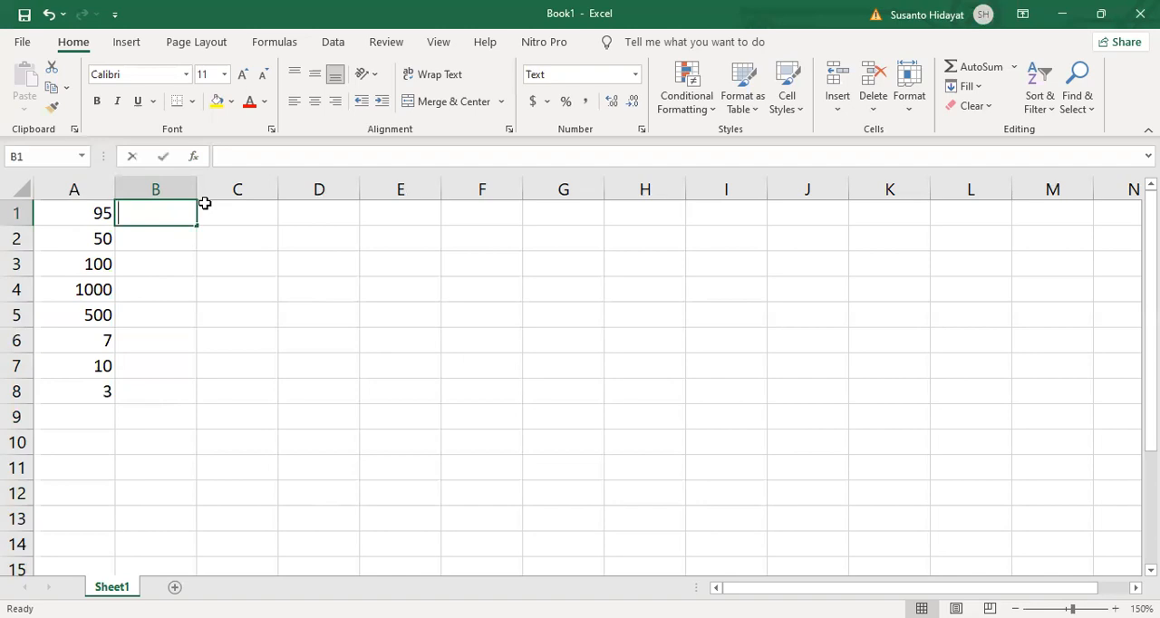
{"action": "type", "text": "95"}
{"action": "key", "text": "Return"}
{"action": "type", "text": "50"}
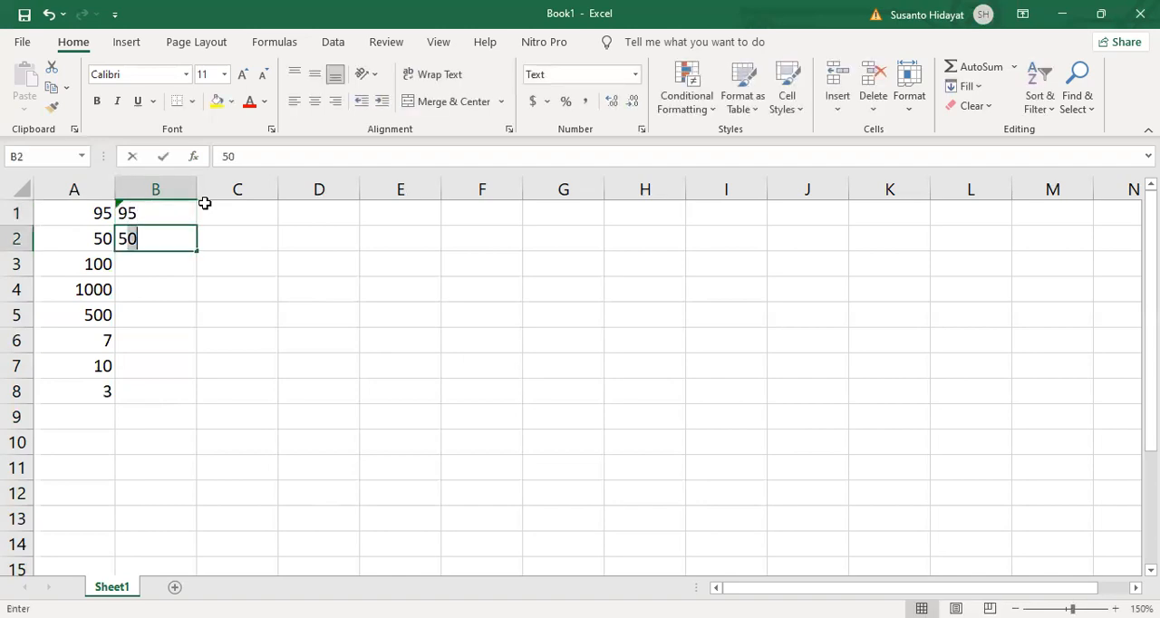
{"action": "key", "text": "Return"}
{"action": "type", "text": "100"}
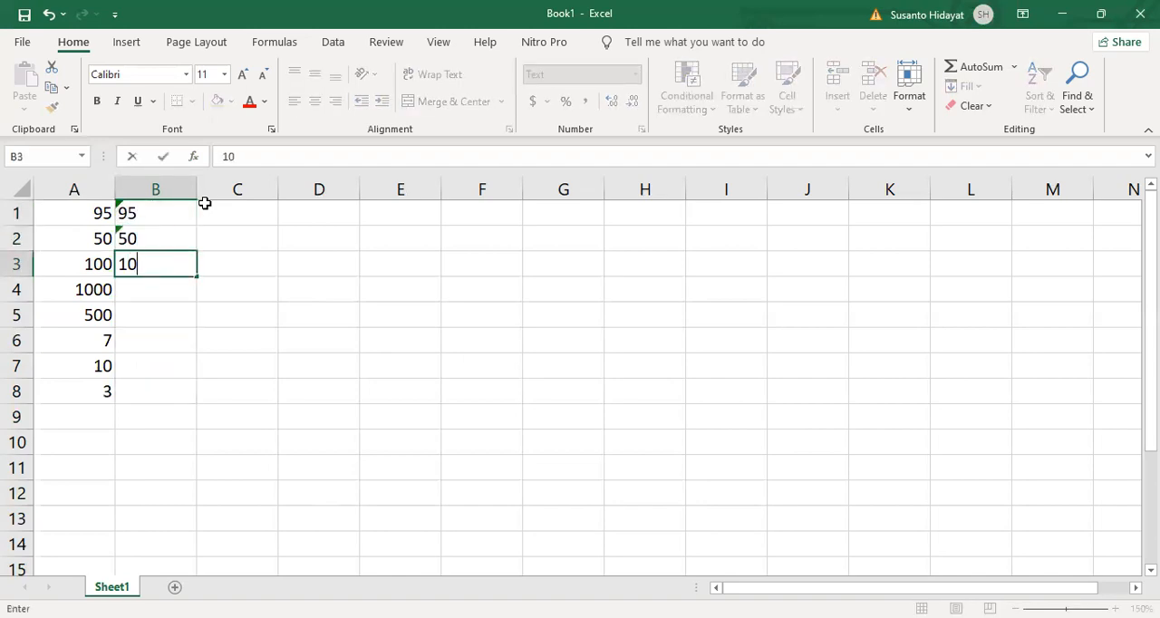
{"action": "key", "text": "Return"}
{"action": "type", "text": "1000"}
{"action": "key", "text": "Return"}
{"action": "type", "text": "500"}
{"action": "key", "text": "Return"}
{"action": "type", "text": "7"}
{"action": "key", "text": "Return"}
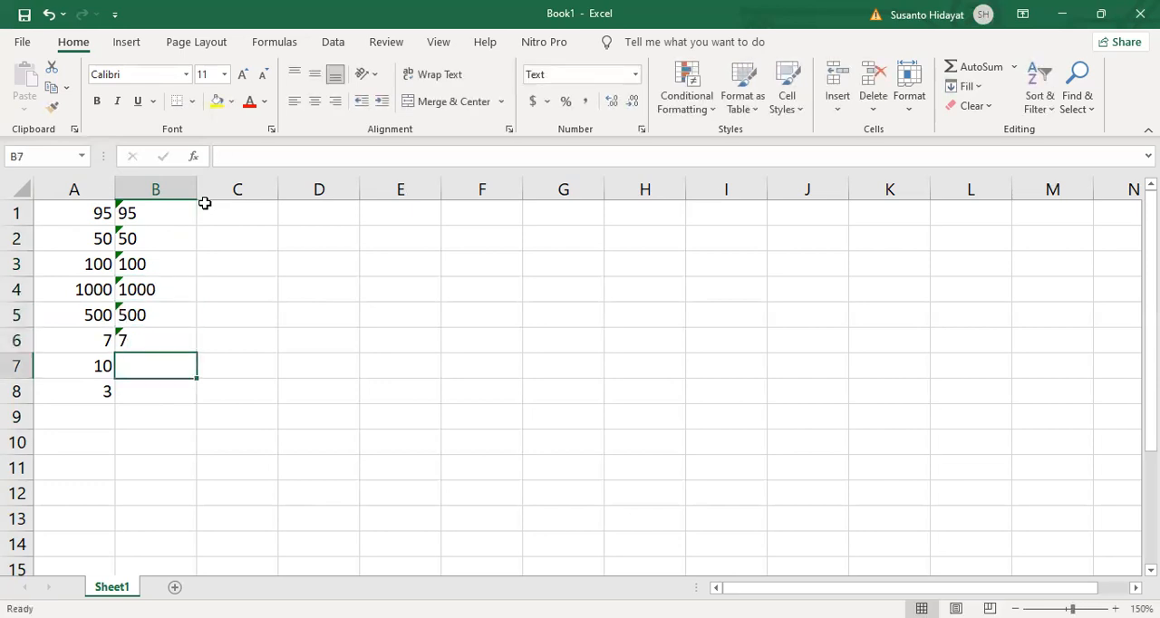
{"action": "type", "text": "10"}
{"action": "key", "text": "Return"}
{"action": "type", "text": "3"}
{"action": "key", "text": "Return"}
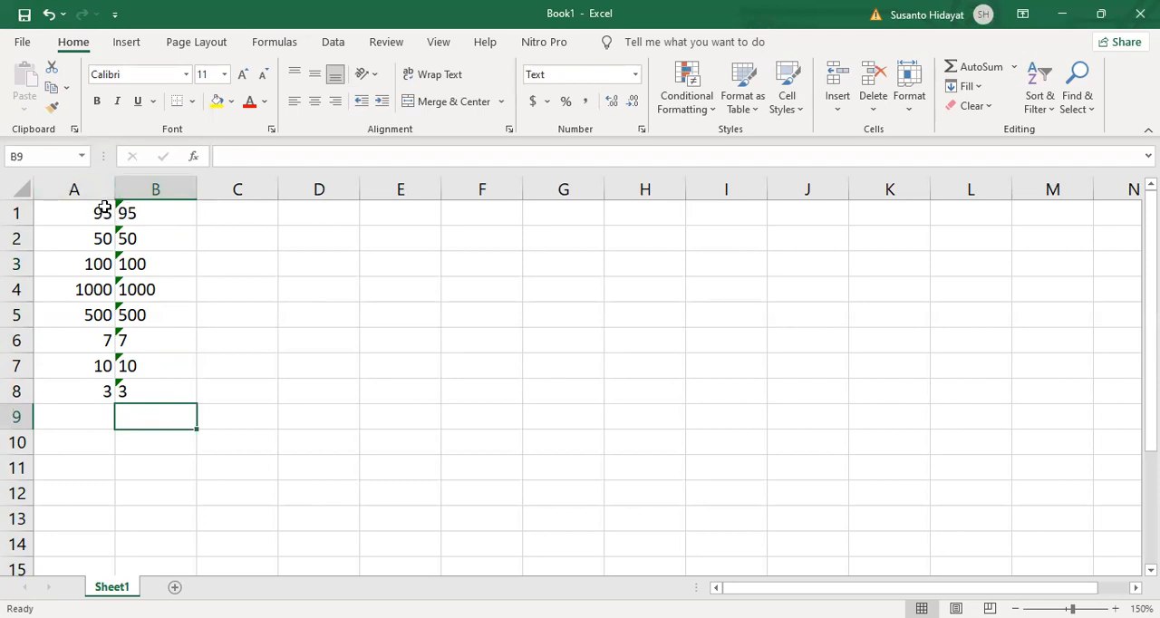
- Ignore the Number Stored as Text error for cells B1 to B8, and deselect the range
{"action": "left_click", "coordinate": [153, 214]}
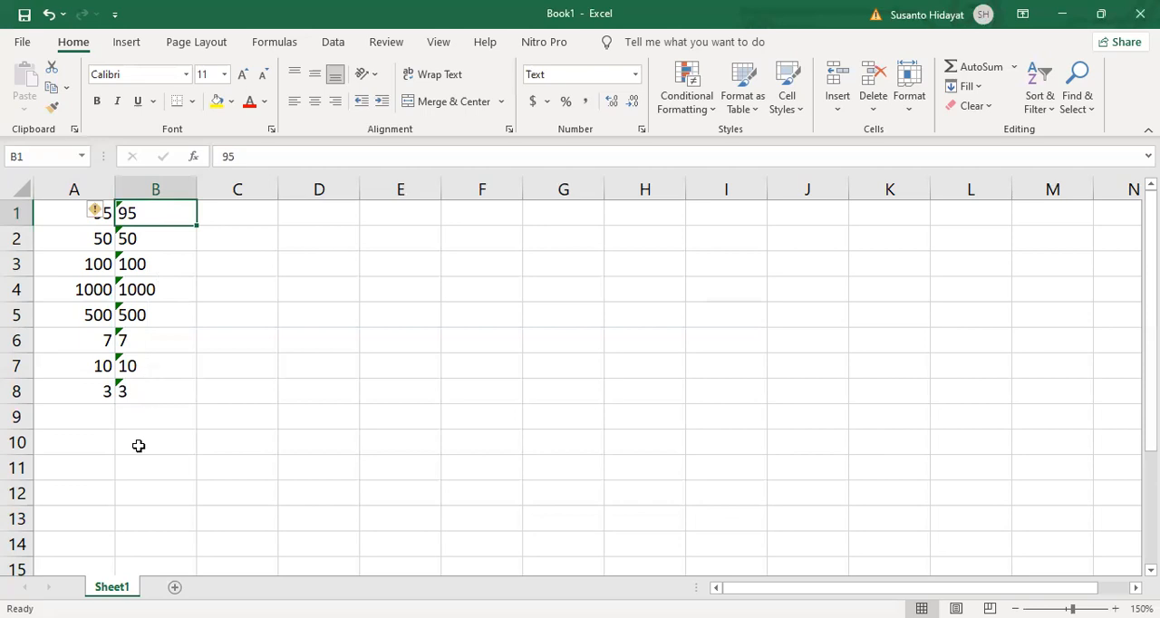
{"action": "left_click", "coordinate": [152, 396], "text": "shift"}
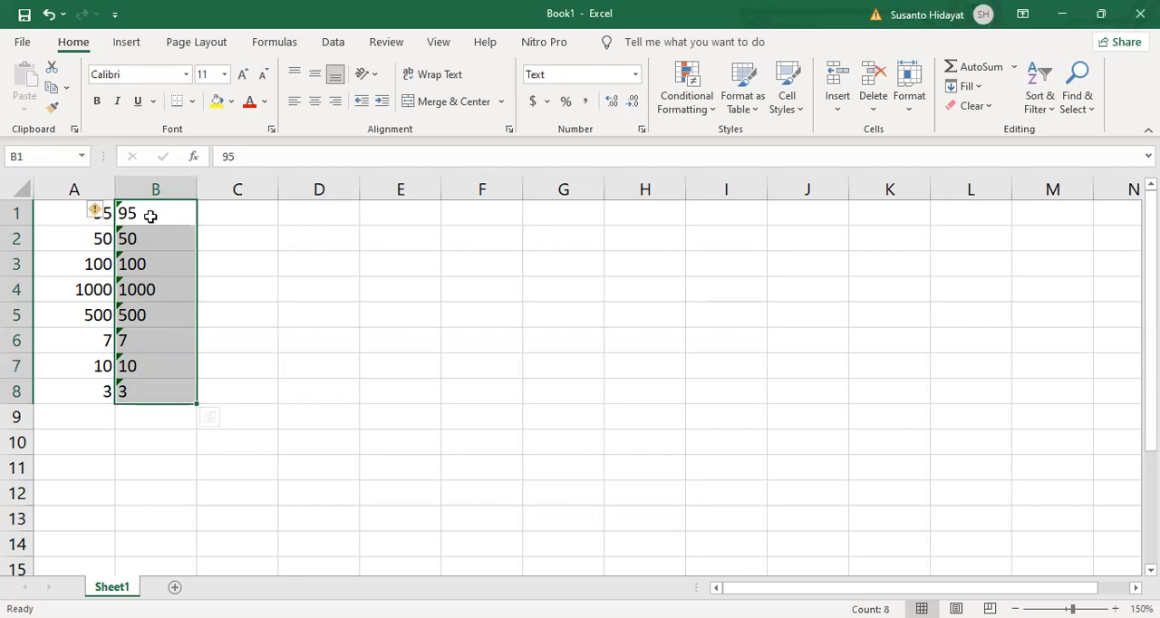
{"action": "left_click_drag", "start_coordinate": [116, 211], "coordinate": [145, 364]}
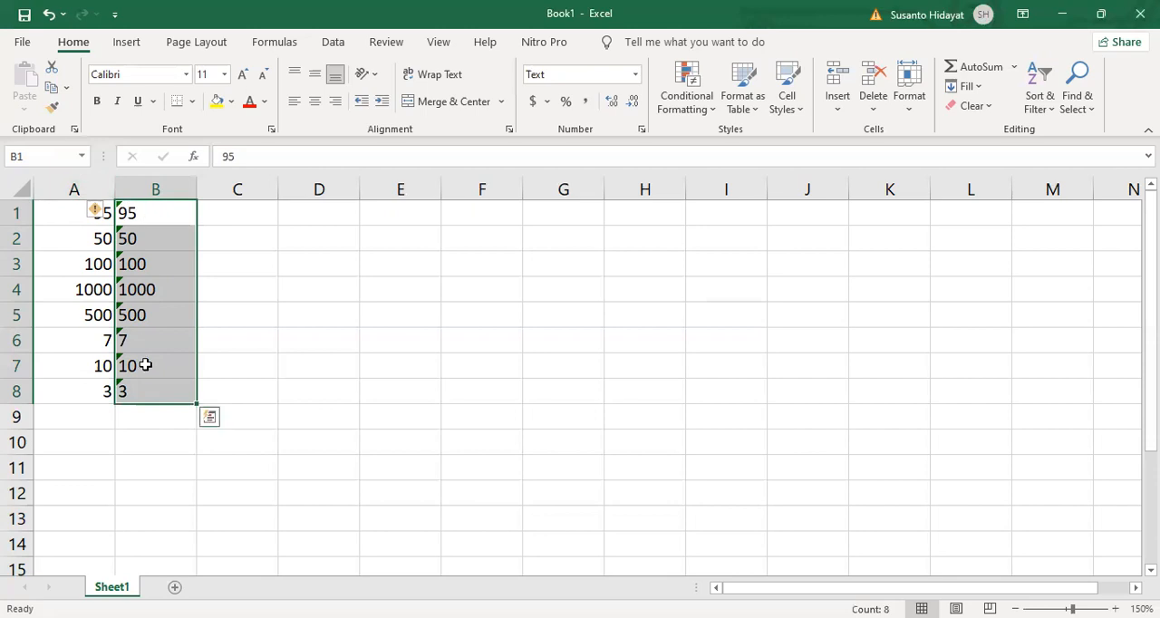
{"action": "left_click", "coordinate": [95, 213]}
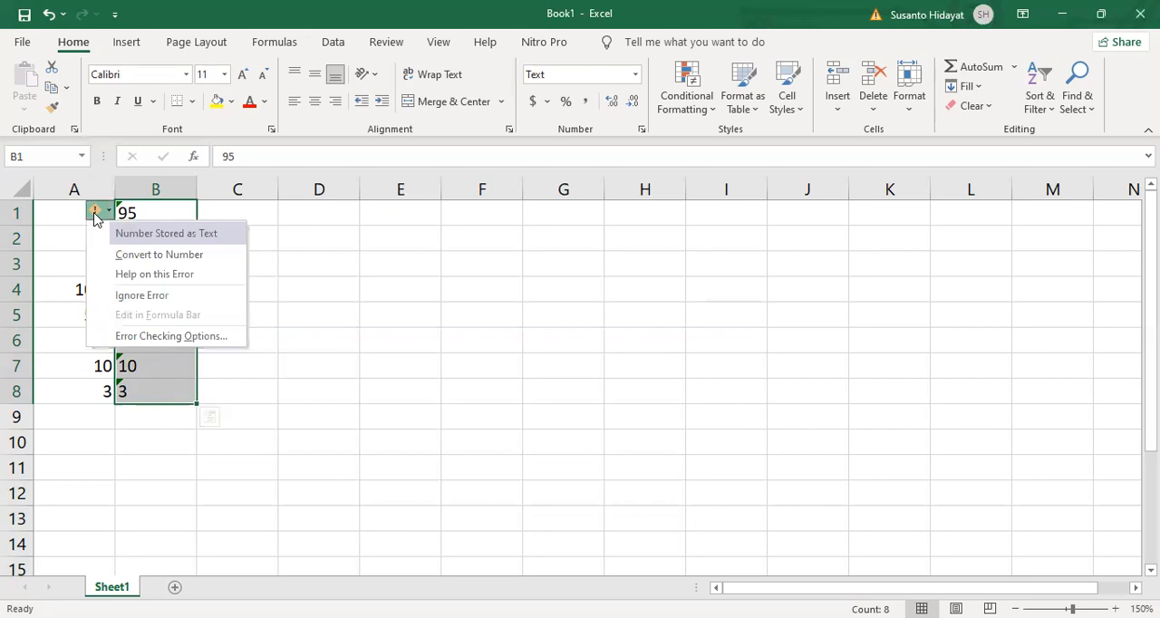
{"action": "left_click", "coordinate": [154, 299]}
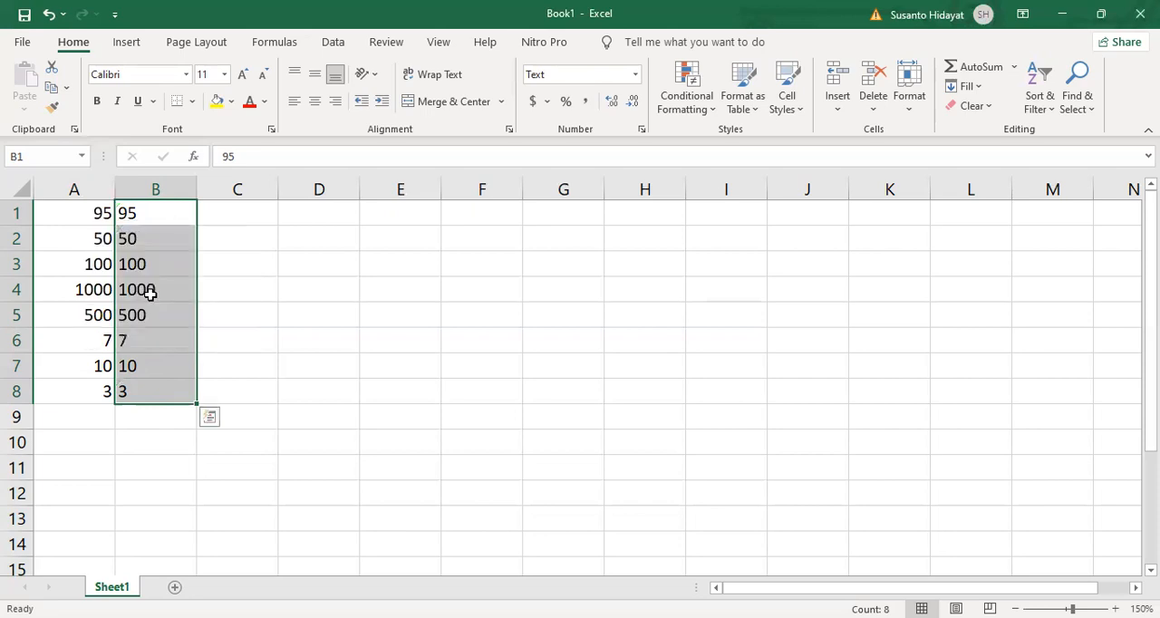
{"action": "left_click", "coordinate": [379, 316]}
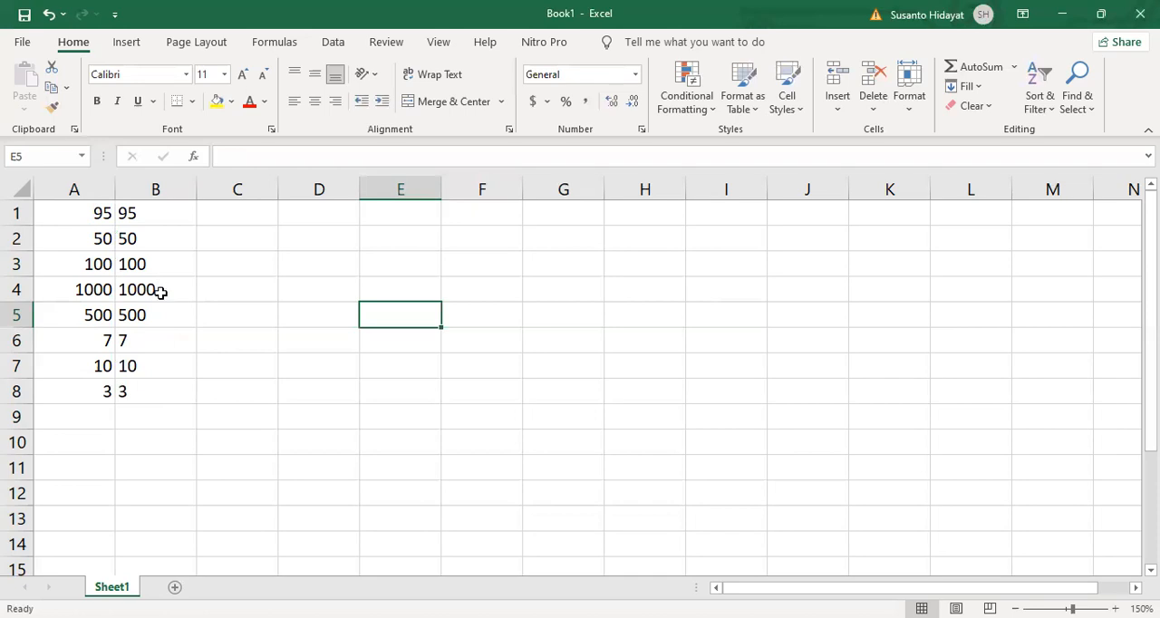
- Try the formula =10%*B1 in cell C1 and clear the cell again
{"action": "left_click", "coordinate": [86, 187]}
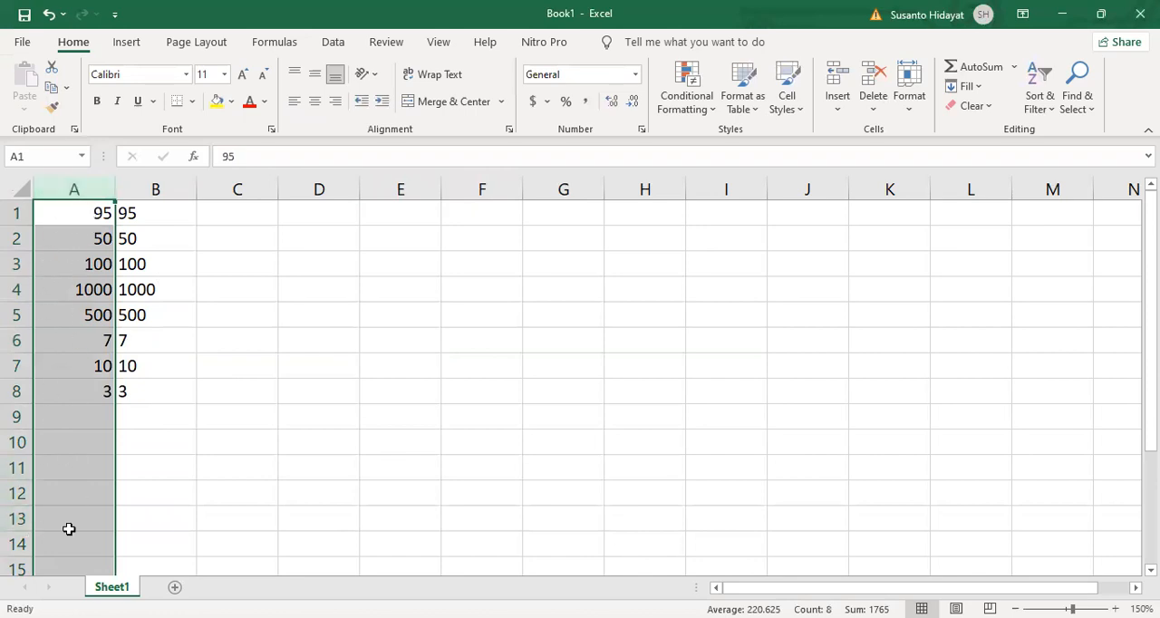
{"action": "left_click", "coordinate": [161, 187]}
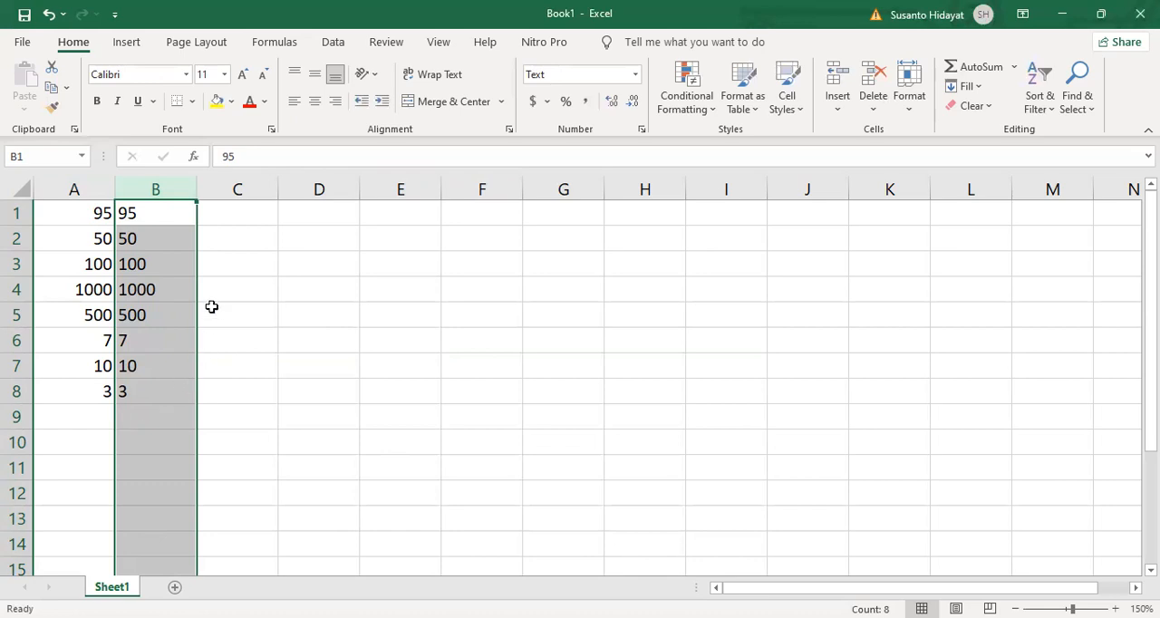
{"action": "left_click", "coordinate": [228, 211]}
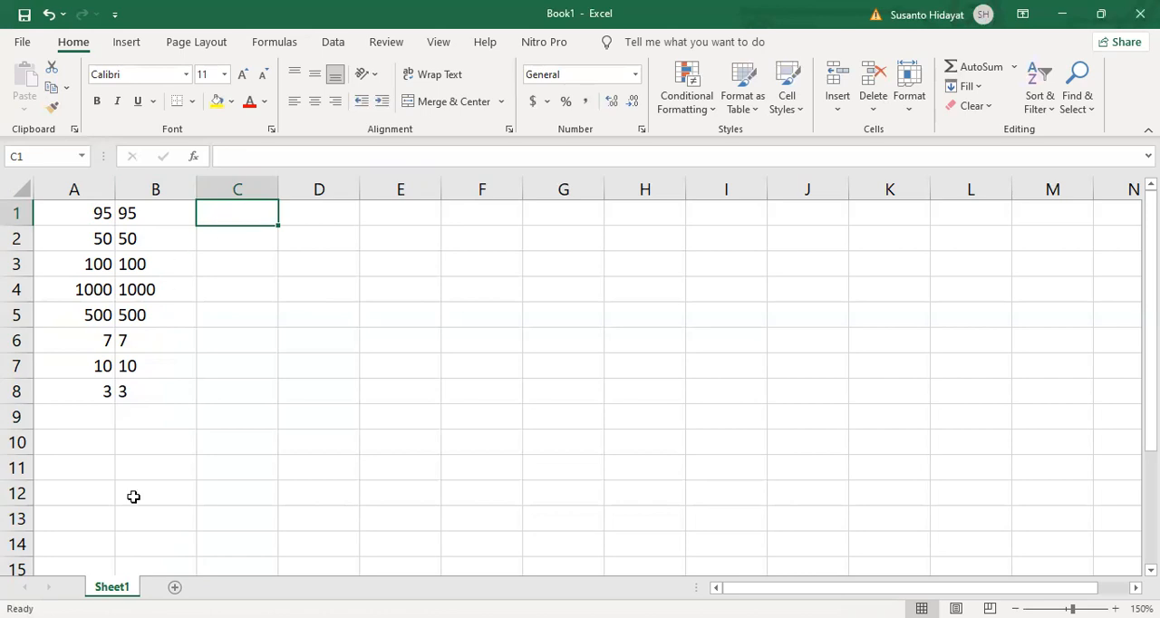
{"action": "type", "text": "="}
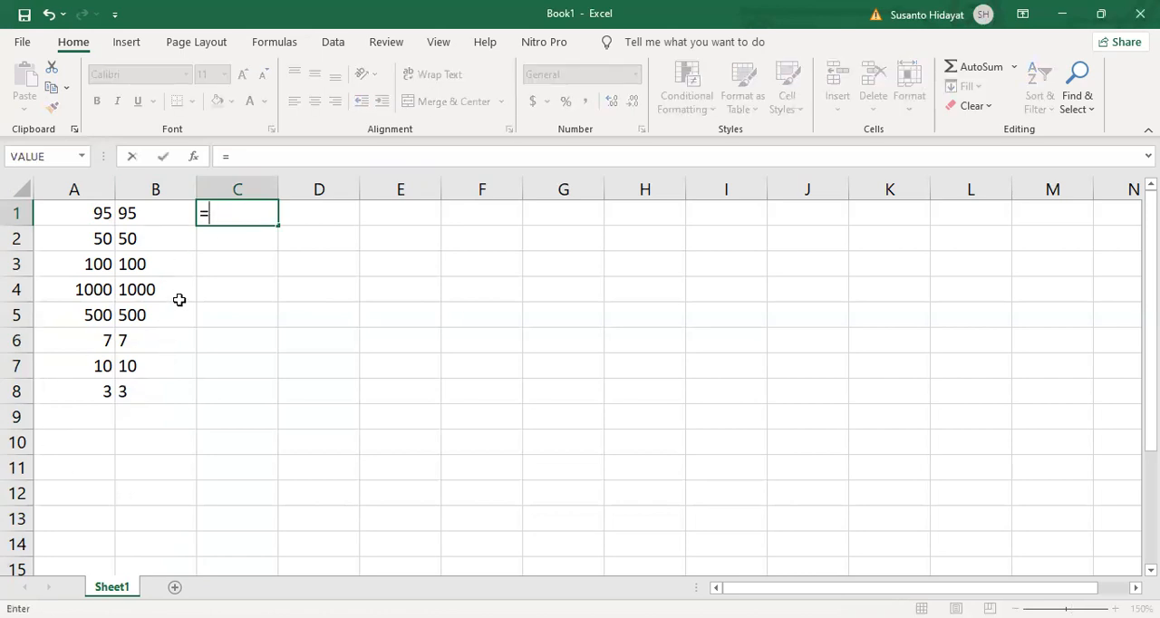
{"action": "type", "text": "10%*"}
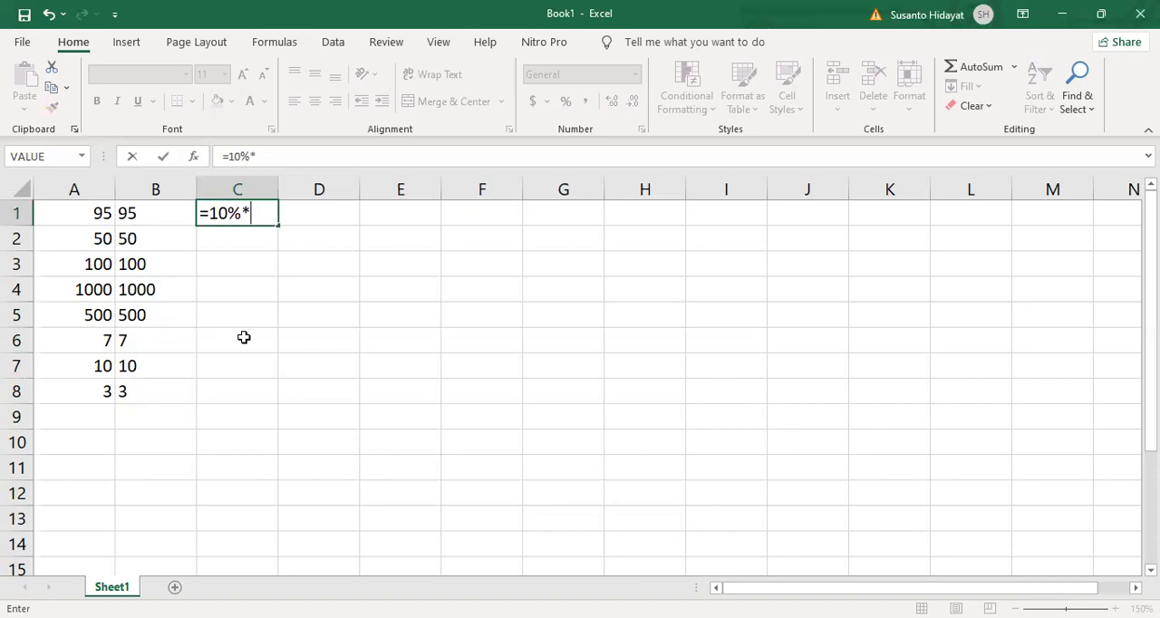
{"action": "left_click", "coordinate": [167, 215]}
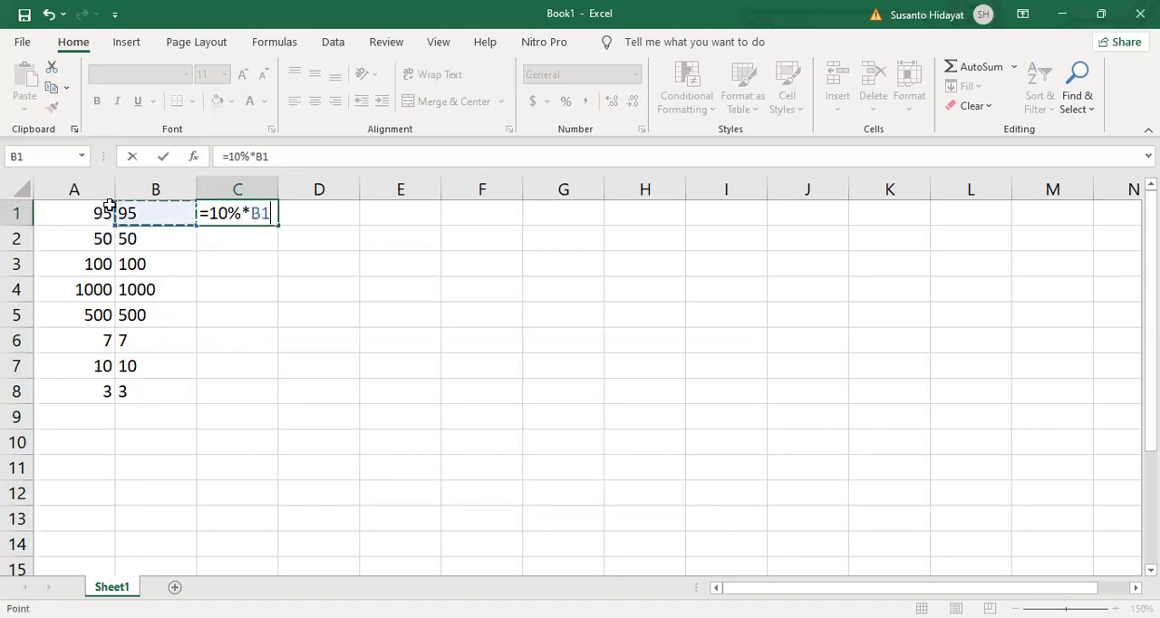
{"action": "key", "text": "Return"}
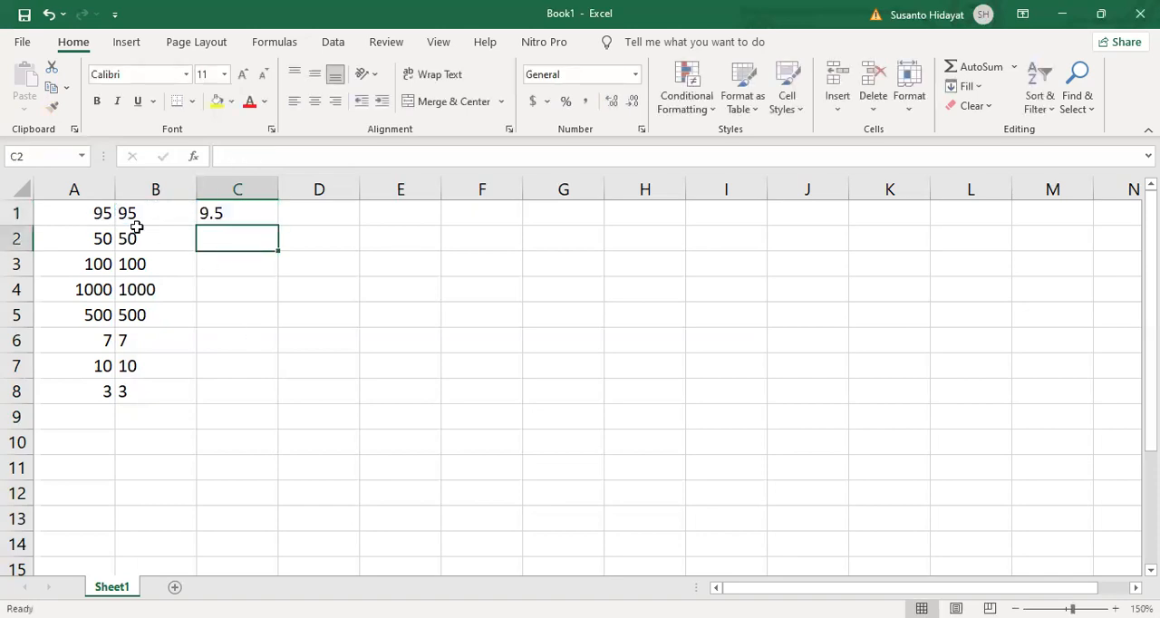
{"action": "left_click", "coordinate": [218, 214]}
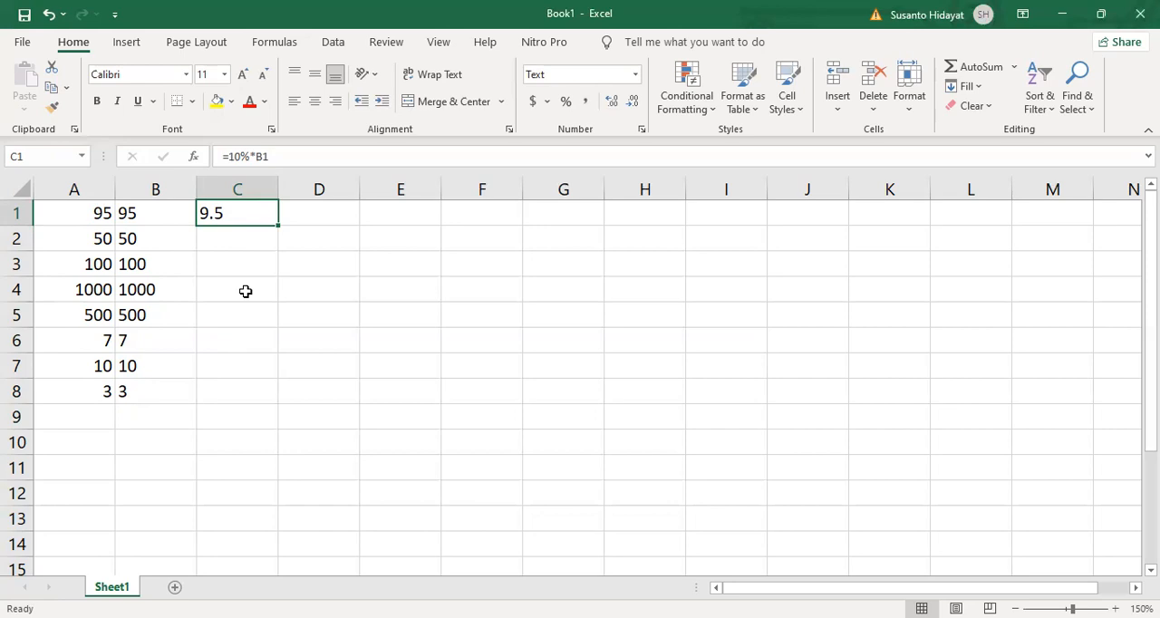
{"action": "key", "text": "Delete"}
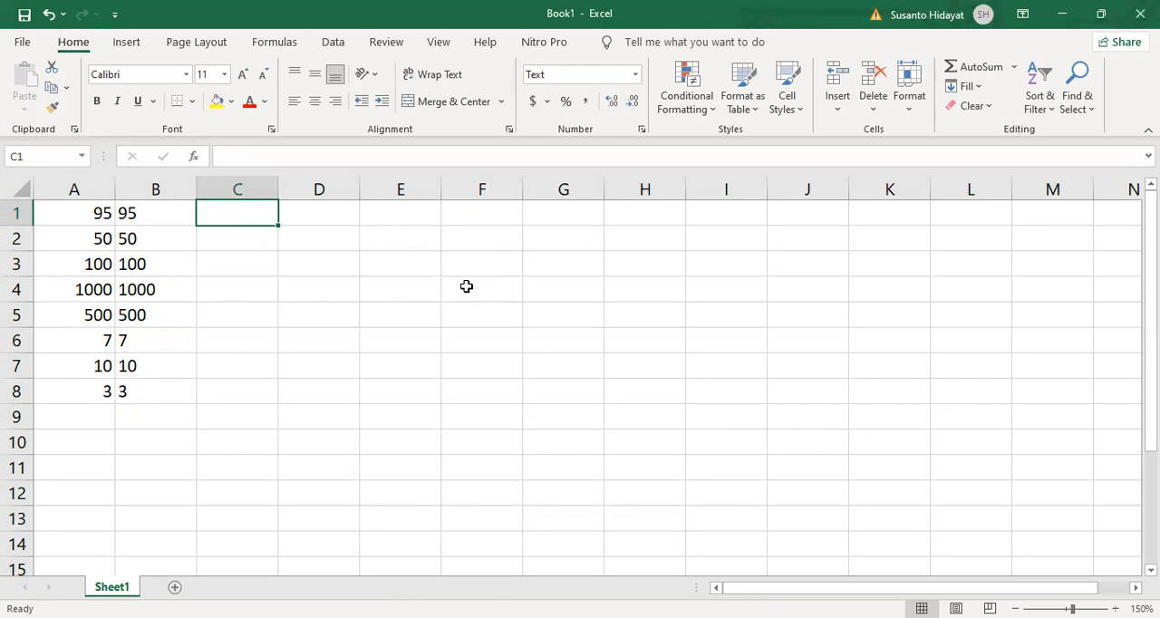
- Enter the column headers NAMA in cell E1 and HONOR in cell F1
{"action": "left_click", "coordinate": [415, 244]}
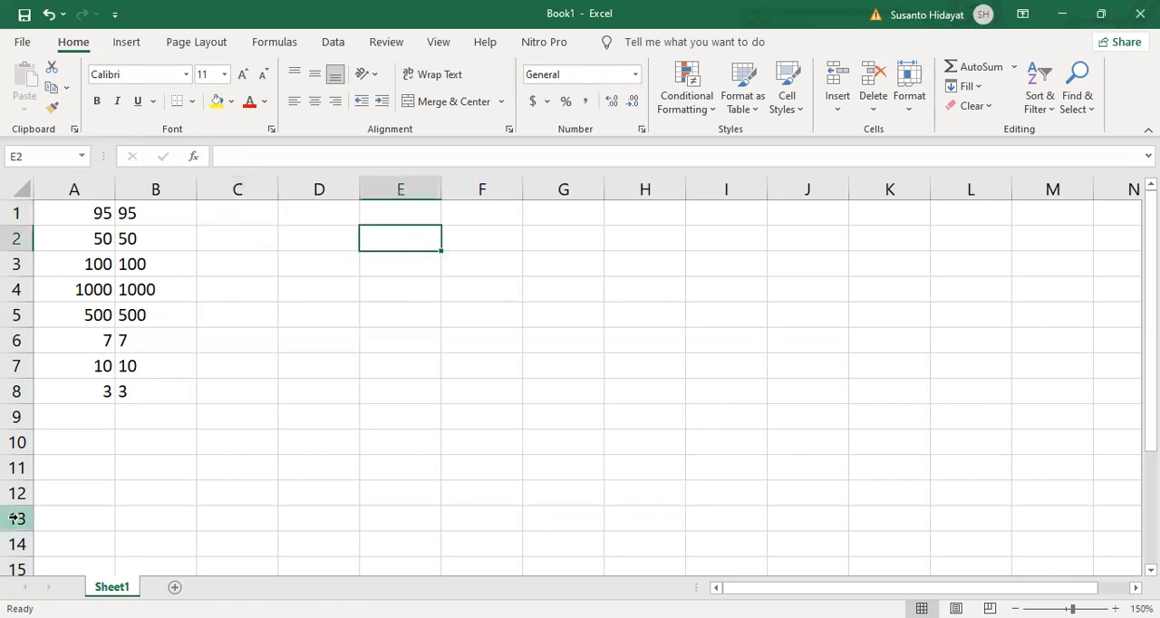
{"action": "left_click", "coordinate": [416, 218]}
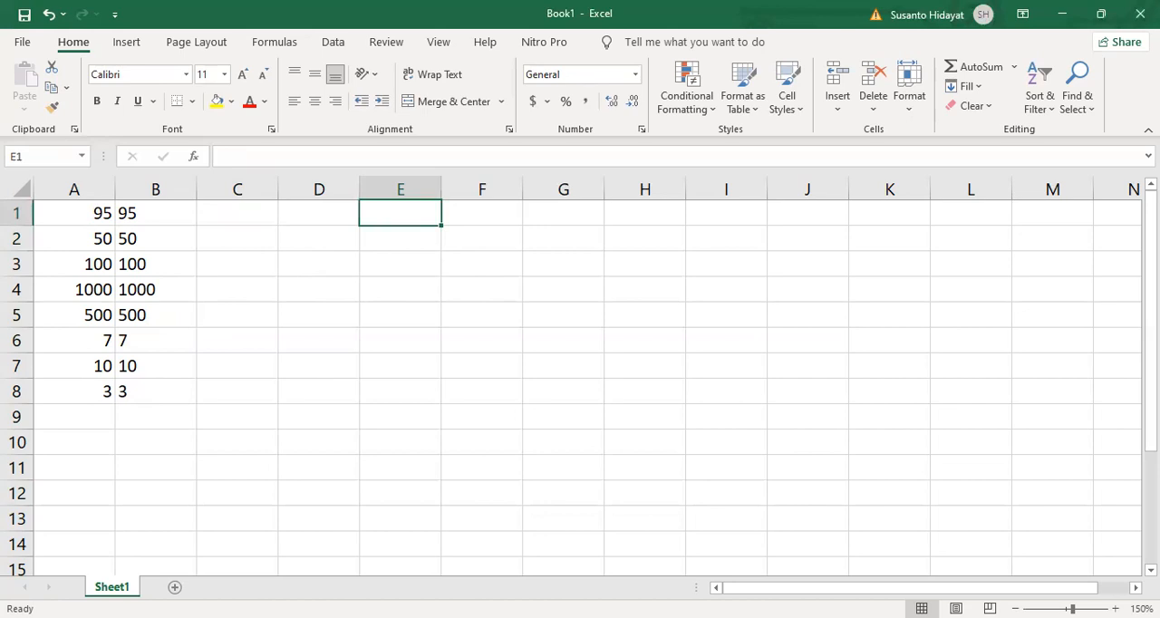
{"action": "type", "text": "N"}
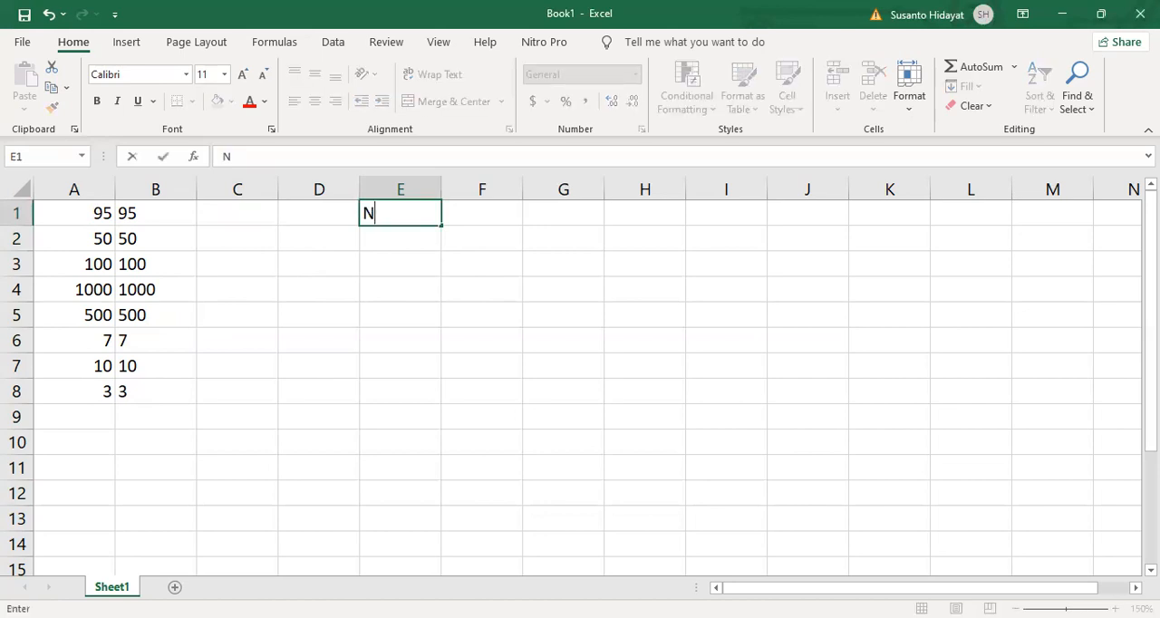
{"action": "type", "text": "AMA"}
{"action": "key", "text": "Tab"}
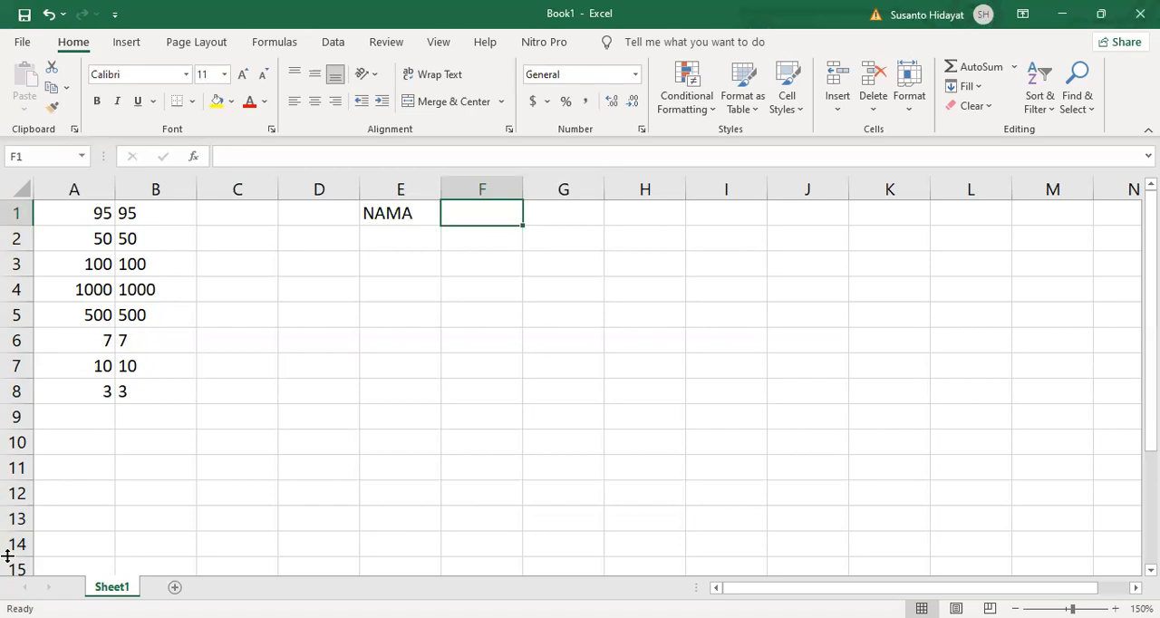
{"action": "type", "text": "HONOR"}
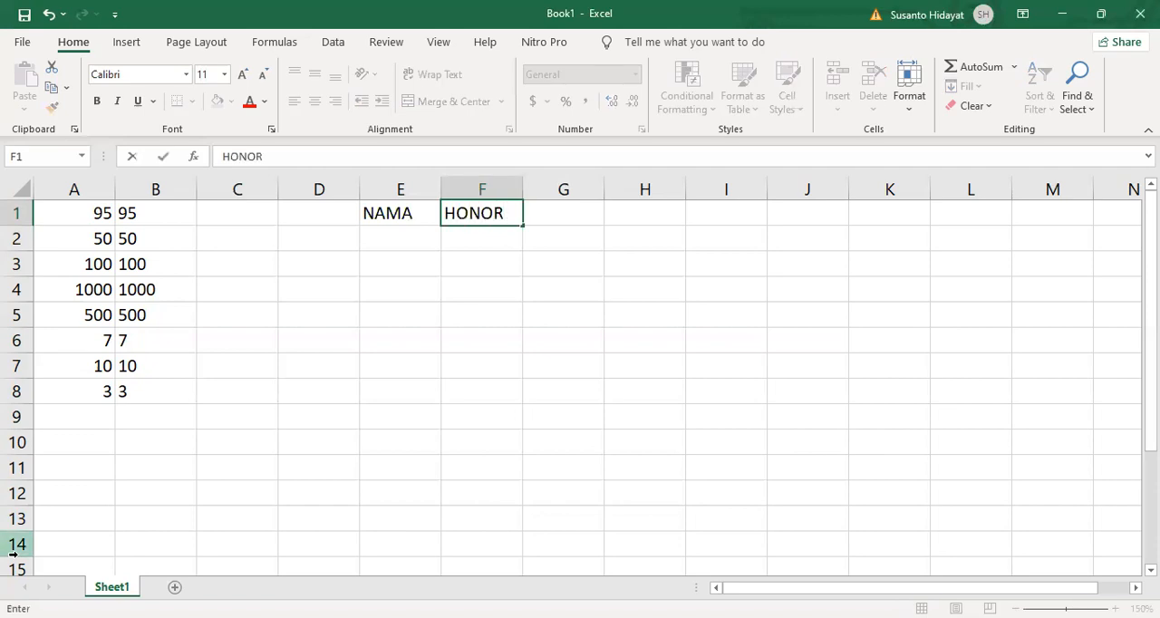
{"action": "key", "text": "Return"}
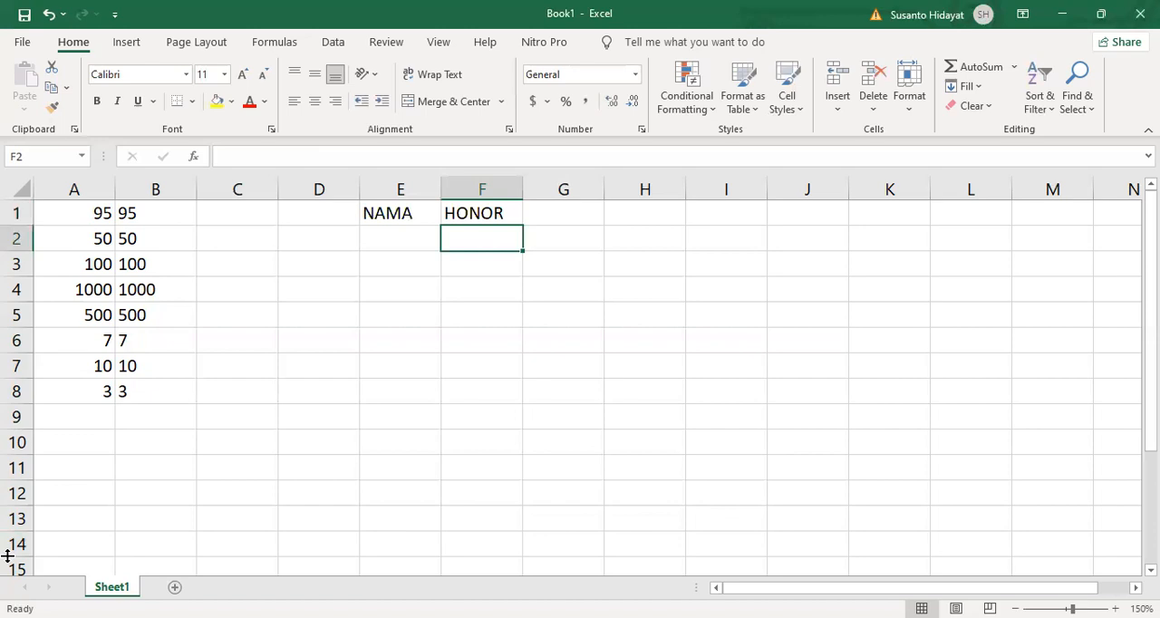
- Fill cells E2 to E11 under NAMA with ten first names, repeating the same three people in mixed order
{"action": "key", "text": "Left"}
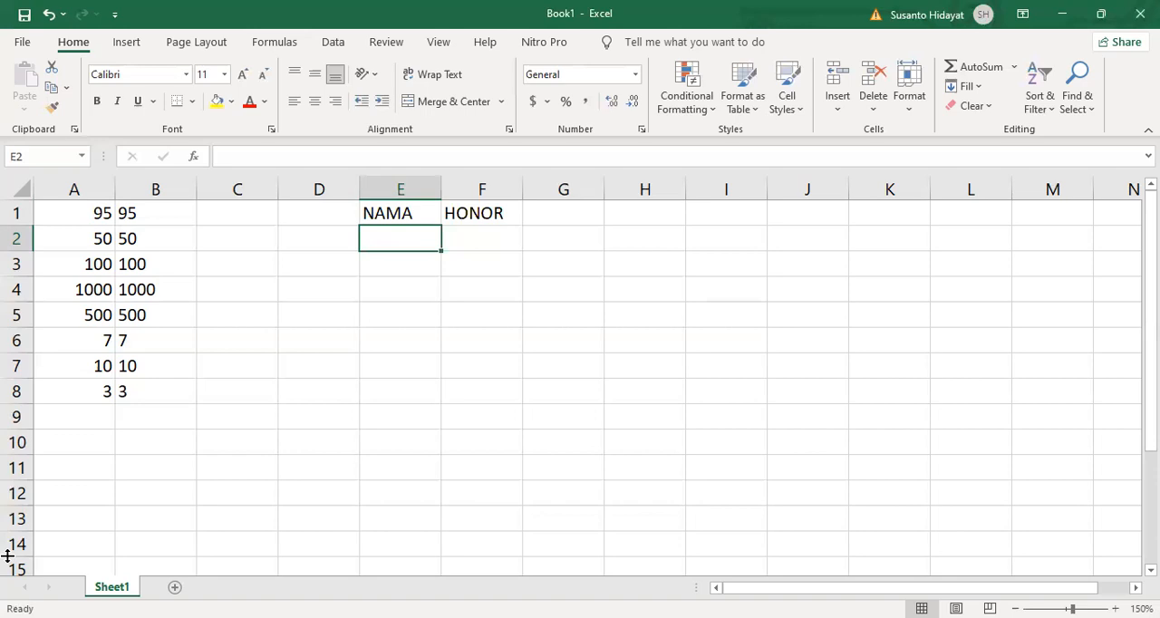
{"action": "type", "text": "ALI"}
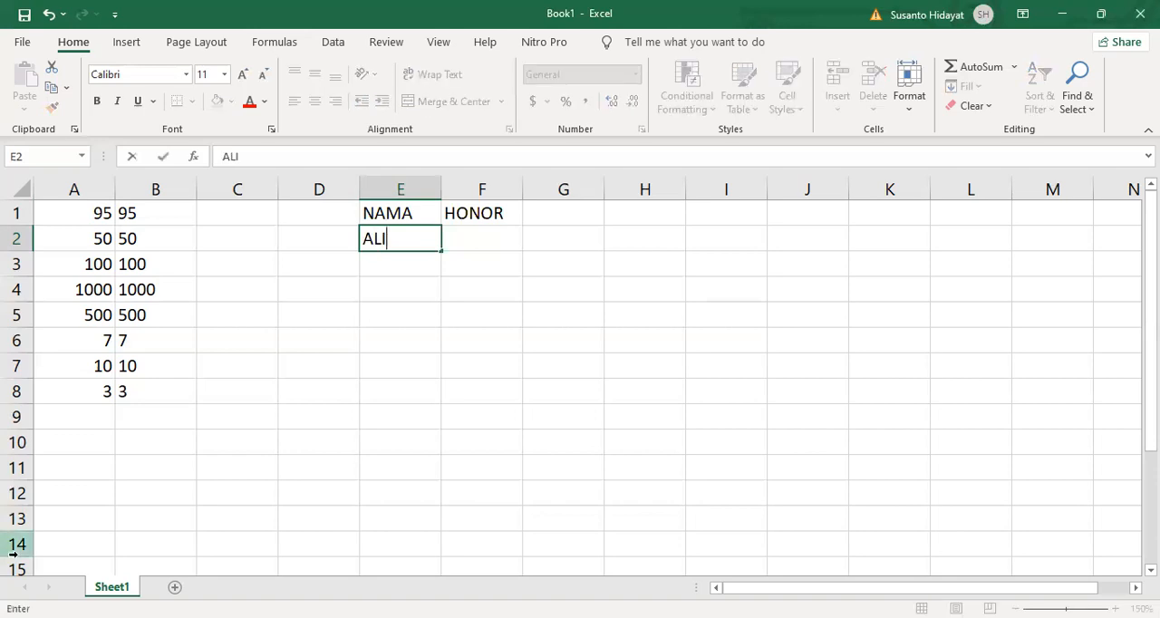
{"action": "key", "text": "Return"}
{"action": "type", "text": "BUDI"}
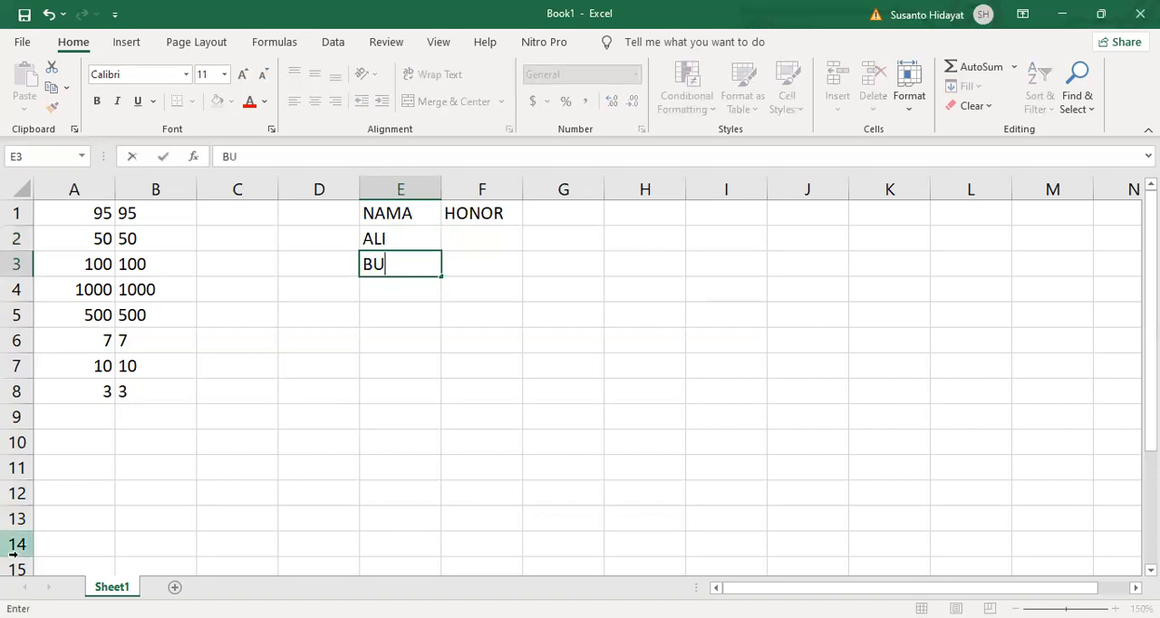
{"action": "key", "text": "Return"}
{"action": "type", "text": "CICI"}
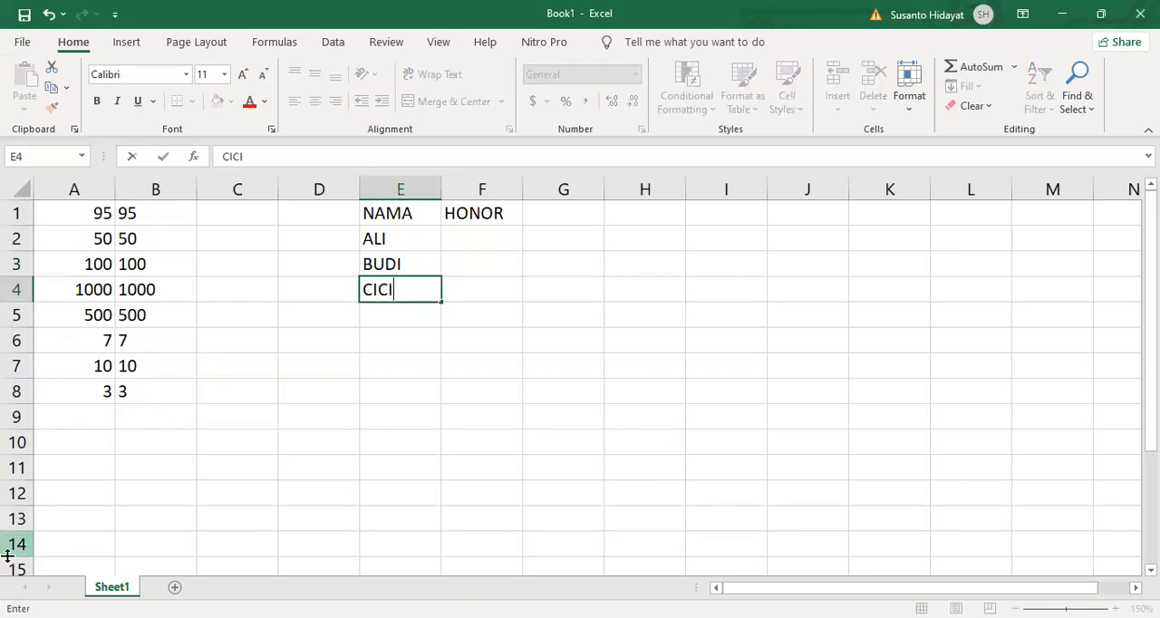
{"action": "key", "text": "Return"}
{"action": "type", "text": "BUDI"}
{"action": "key", "text": "Return"}
{"action": "type", "text": "CICI"}
{"action": "key", "text": "Return"}
{"action": "type", "text": "CICI"}
{"action": "key", "text": "Return"}
{"action": "type", "text": "CICI"}
{"action": "key", "text": "Return"}
{"action": "type", "text": "ALI"}
{"action": "key", "text": "Return"}
{"action": "type", "text": "BUDI"}
{"action": "key", "text": "Return"}
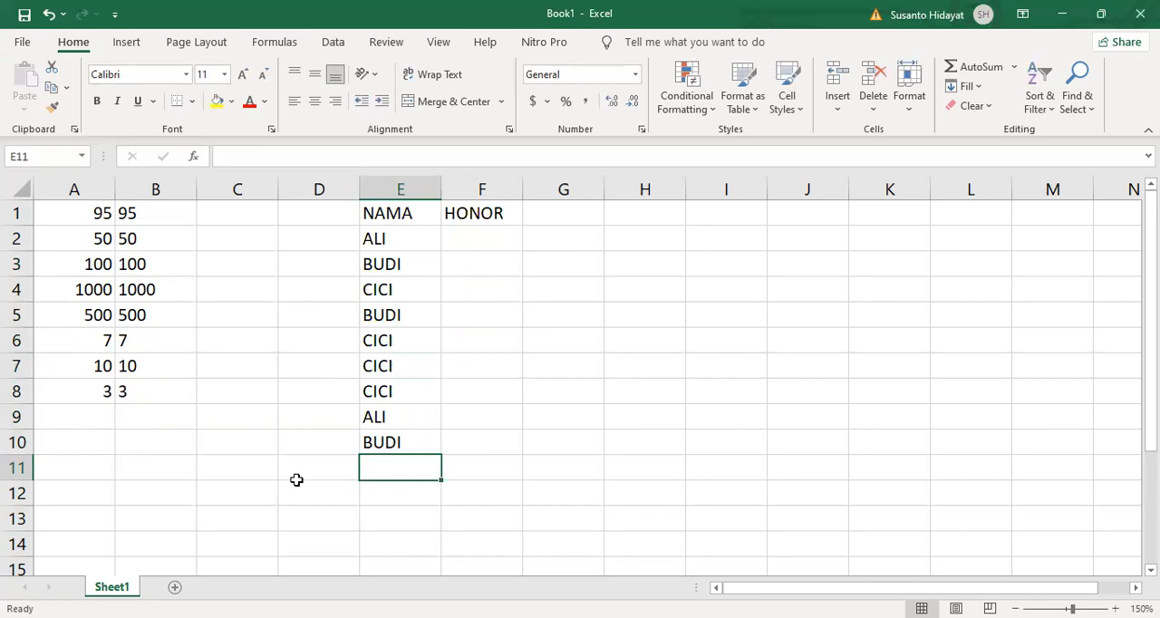
{"action": "type", "text": "CICI"}
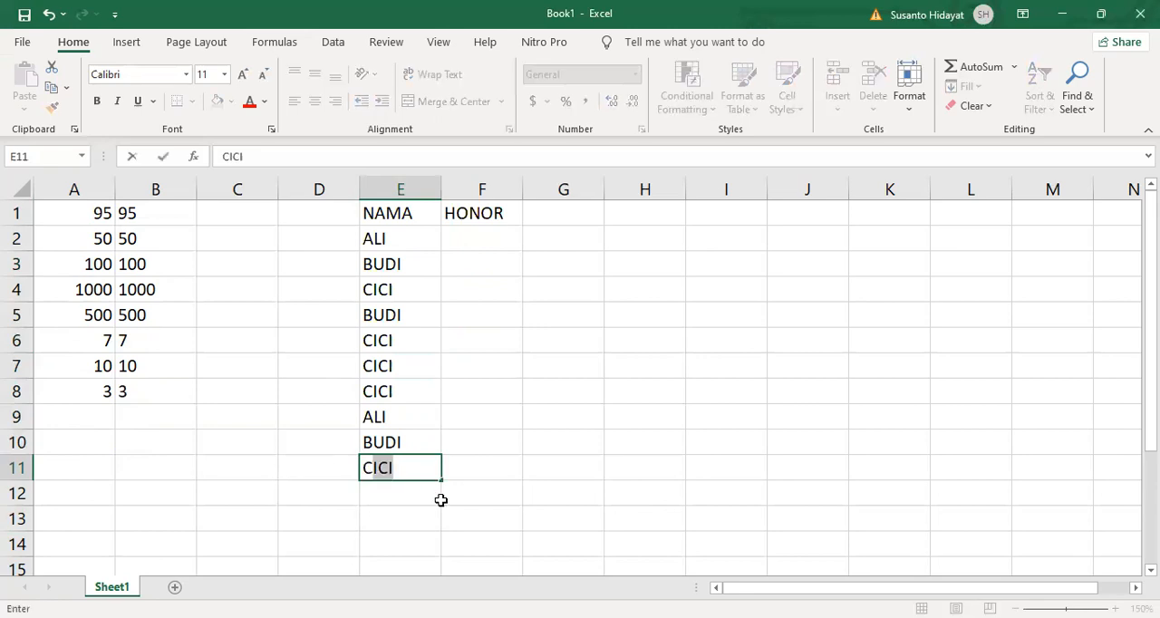
{"action": "key", "text": "Return"}
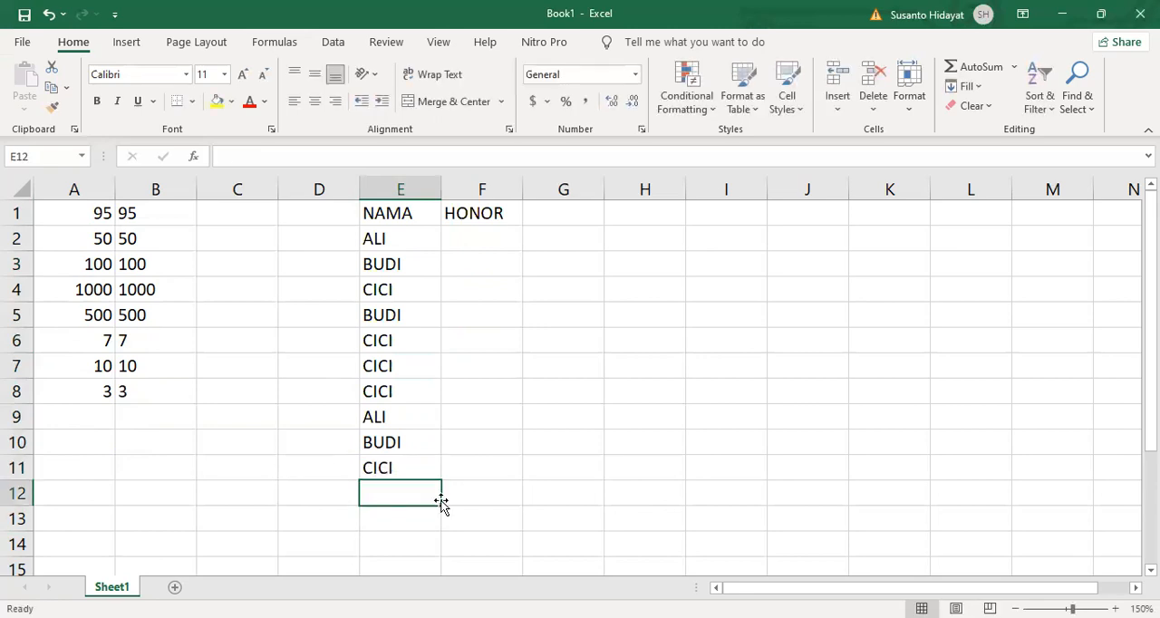
- Examine the repeated entries of each person in the NAMA column, one name after another
{"action": "left_click", "coordinate": [394, 288]}
{"action": "left_click", "coordinate": [404, 344]}
{"action": "left_click", "coordinate": [402, 372]}
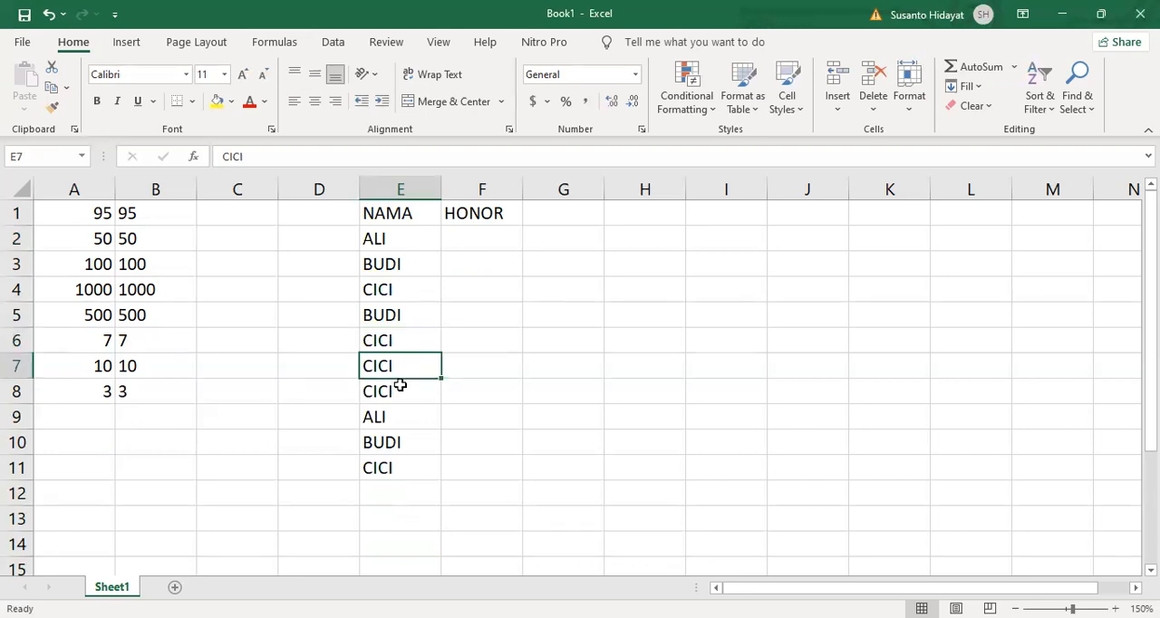
{"action": "left_click", "coordinate": [401, 395]}
{"action": "left_click", "coordinate": [400, 467]}
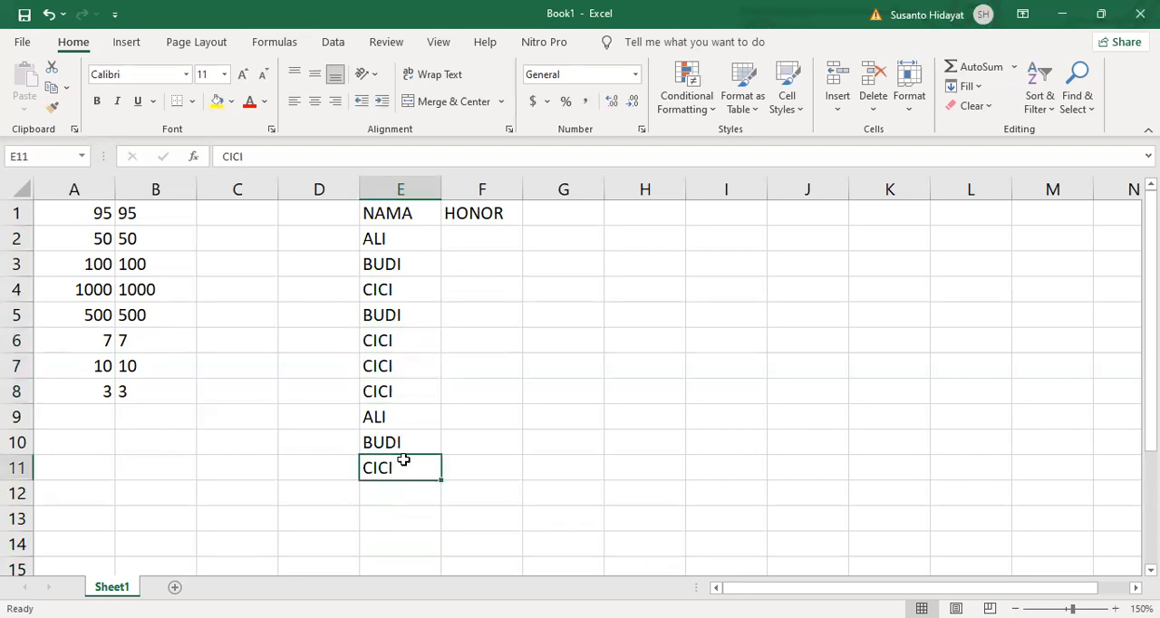
{"action": "left_click", "coordinate": [395, 238]}
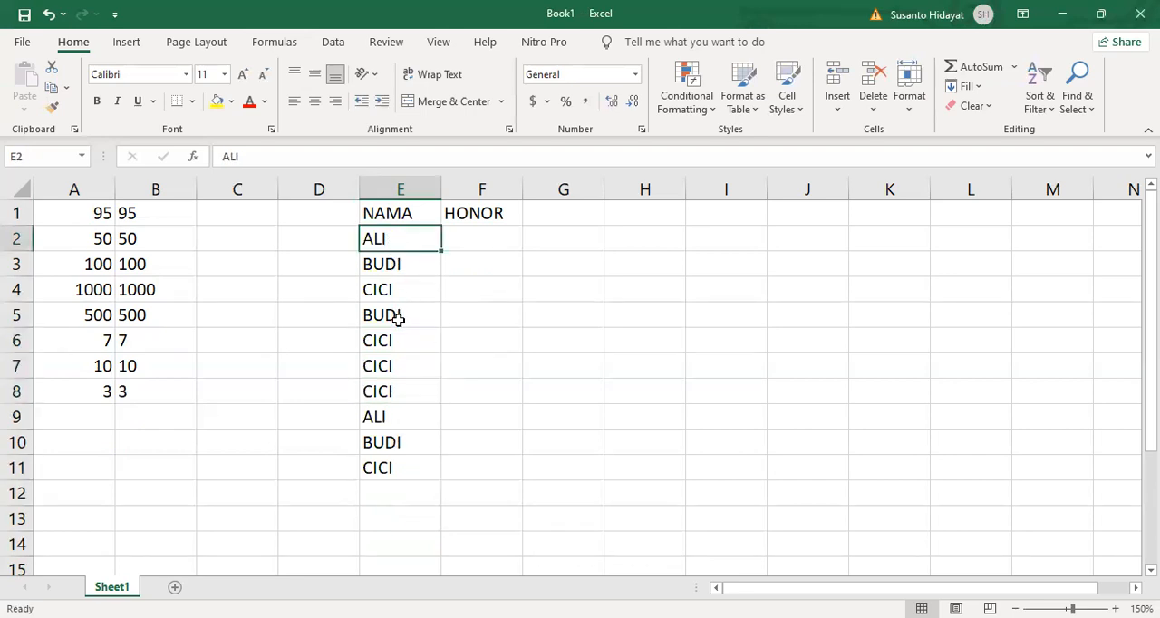
{"action": "left_click", "coordinate": [399, 418]}
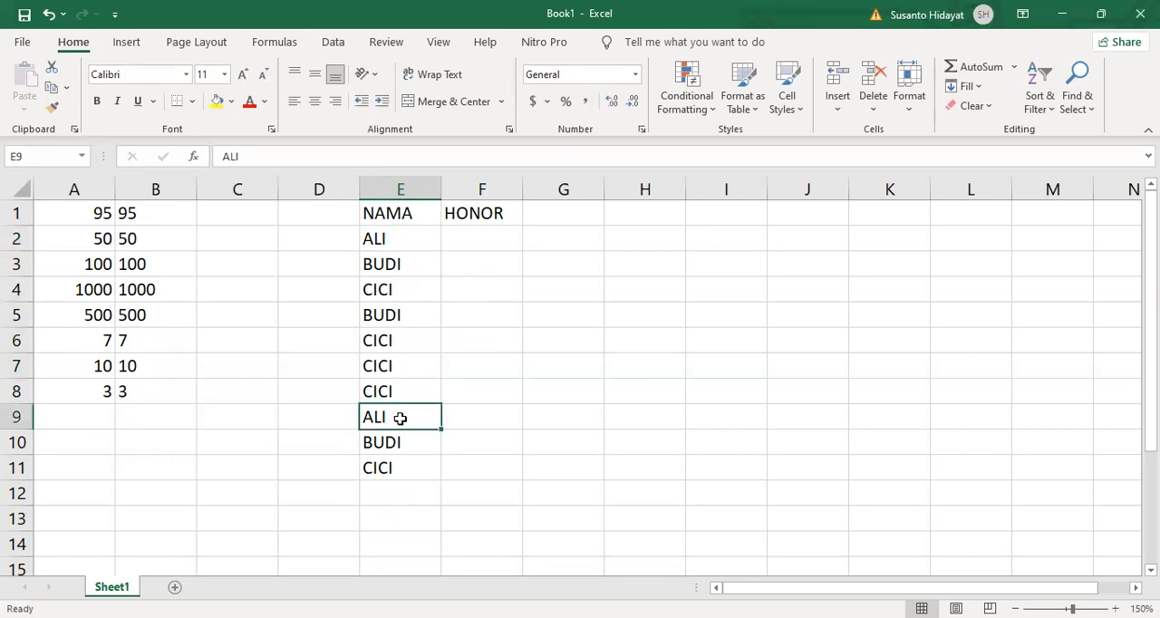
{"action": "left_click", "coordinate": [410, 268]}
{"action": "left_click", "coordinate": [405, 321]}
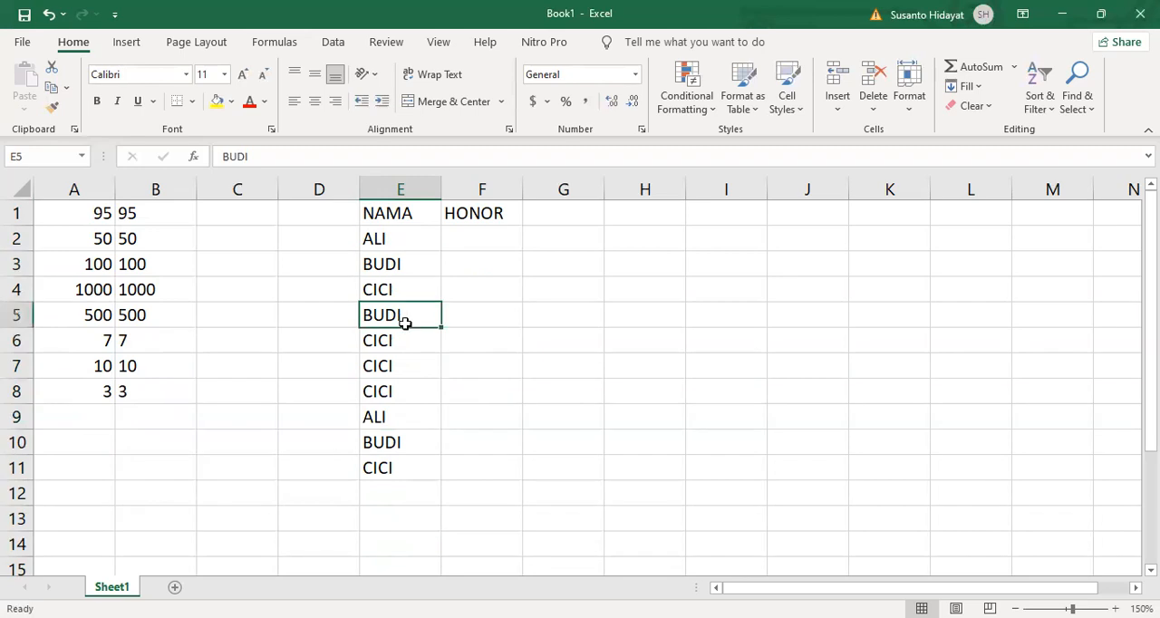
{"action": "left_click", "coordinate": [400, 444]}
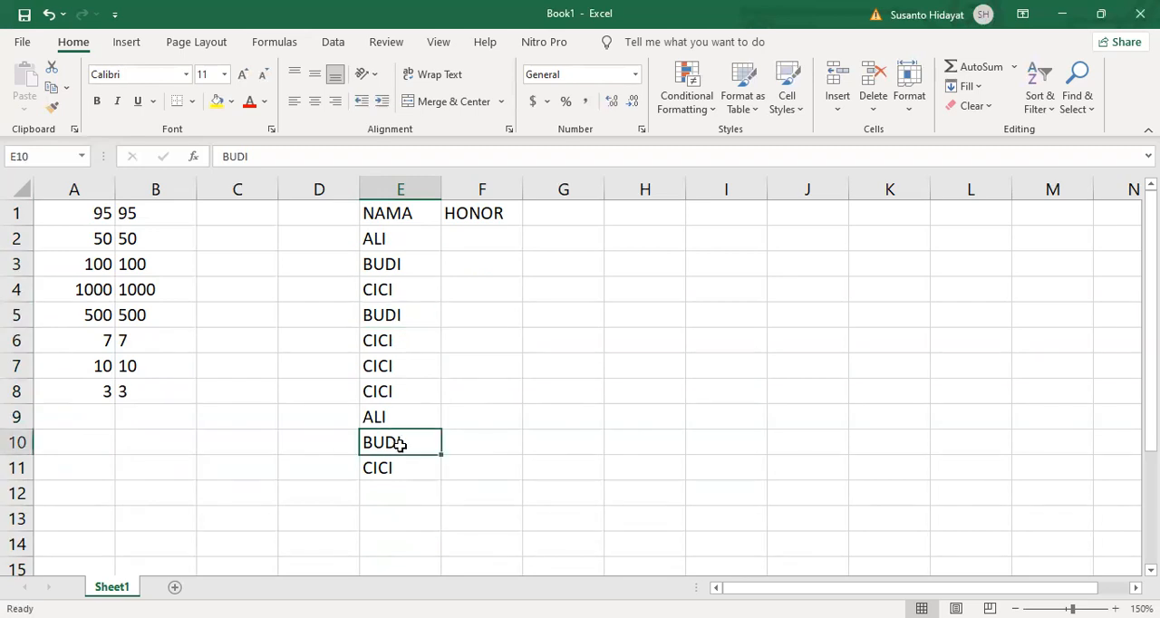
- Enter the fees 50000, 100000, 55000, 65000 and 35000 in cells F2 to F6 under HONOR
{"action": "left_click", "coordinate": [471, 240]}
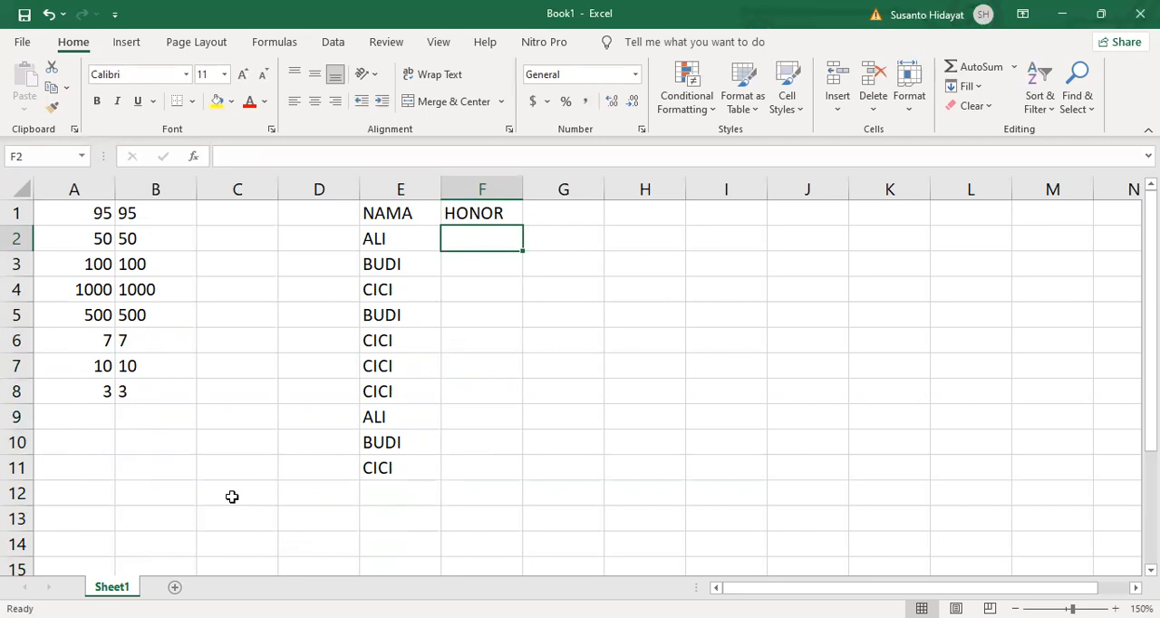
{"action": "type", "text": "50000"}
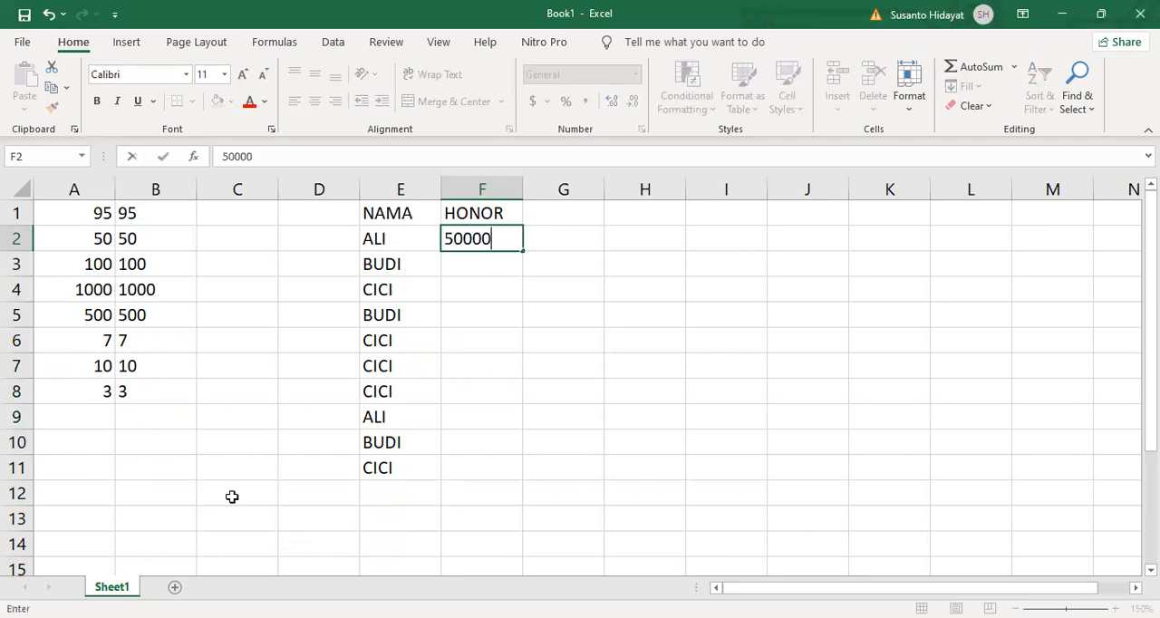
{"action": "key", "text": "Return"}
{"action": "type", "text": "1"}
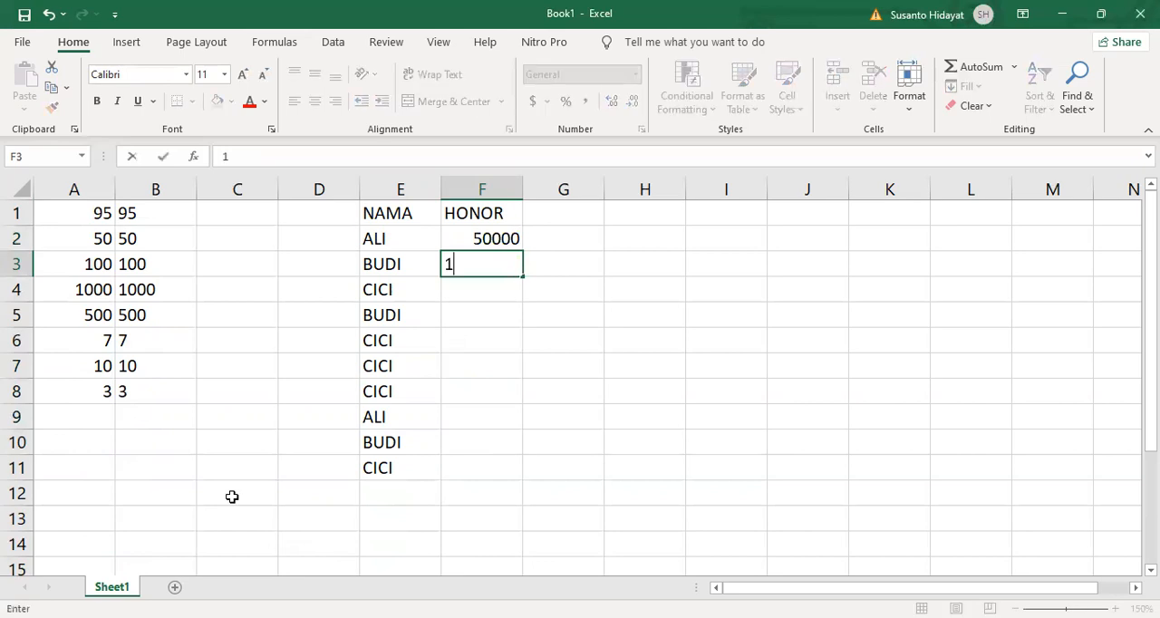
{"action": "type", "text": "000000"}
{"action": "key", "text": "Return"}
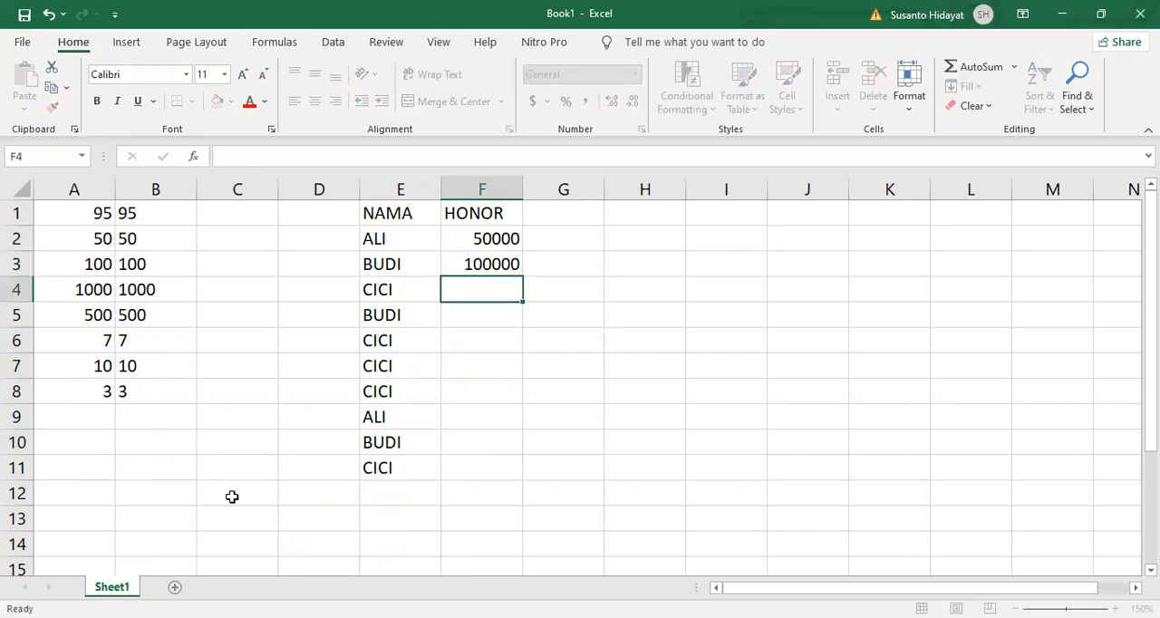
{"action": "type", "text": "55000"}
{"action": "key", "text": "Return"}
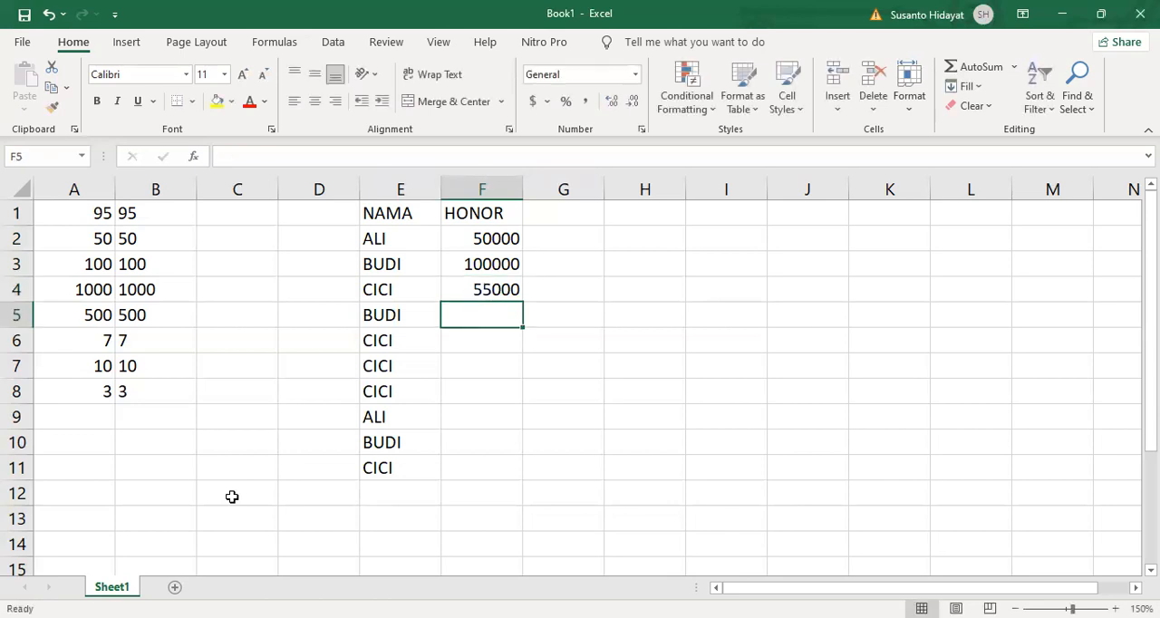
{"action": "type", "text": "65000"}
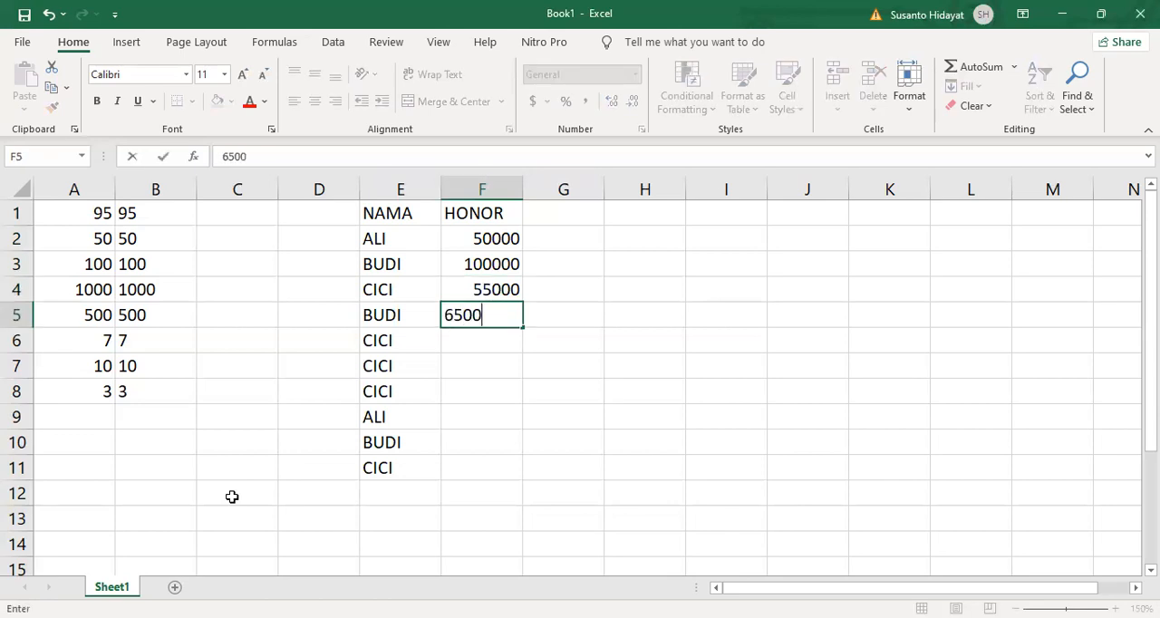
{"action": "key", "text": "Return"}
{"action": "type", "text": "35000"}
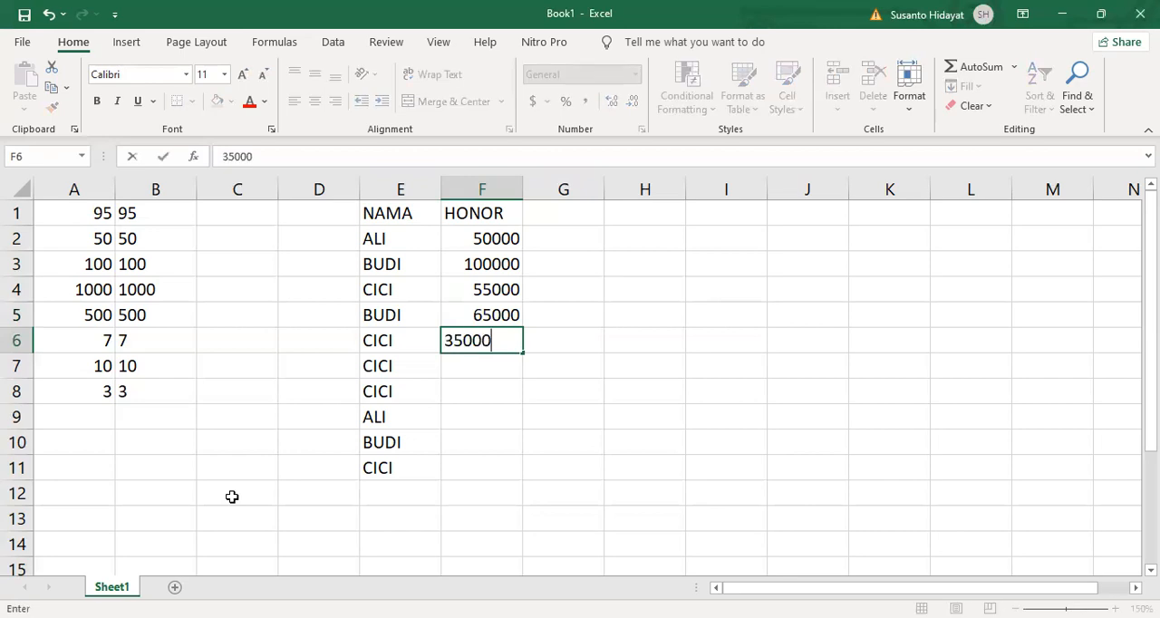
{"action": "key", "text": "Return"}
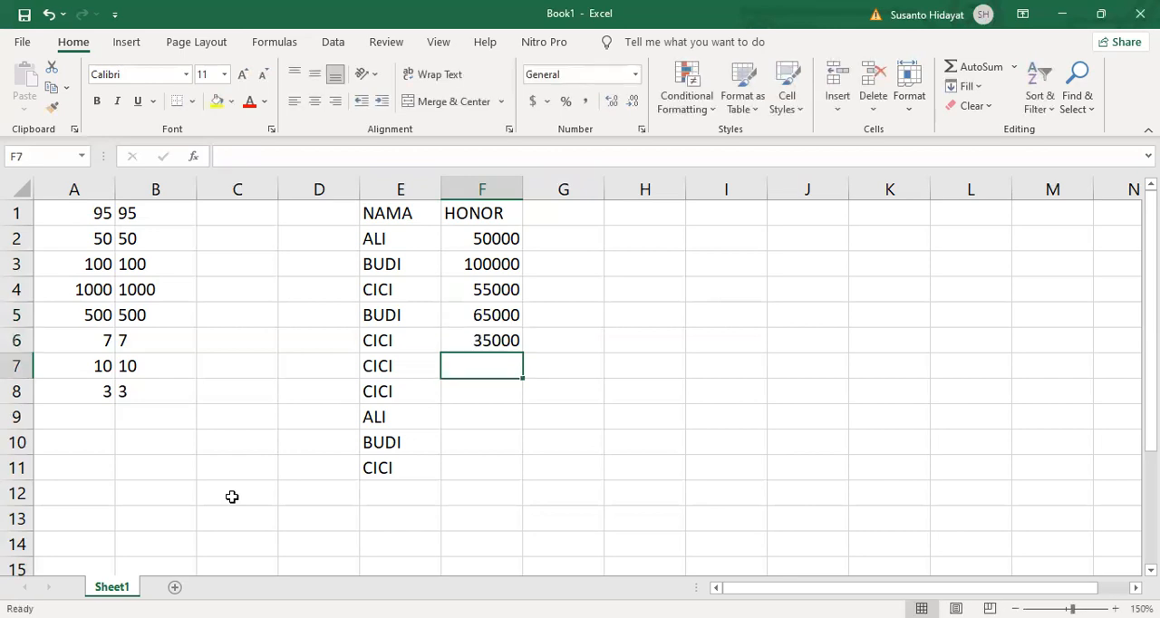
- Complete the HONOR column with 25000, 15000, 25000, 75000 and 10000 in cells F7 to F11
{"action": "type", "text": "25000"}
{"action": "key", "text": "Return"}
{"action": "type", "text": "15000"}
{"action": "key", "text": "Return"}
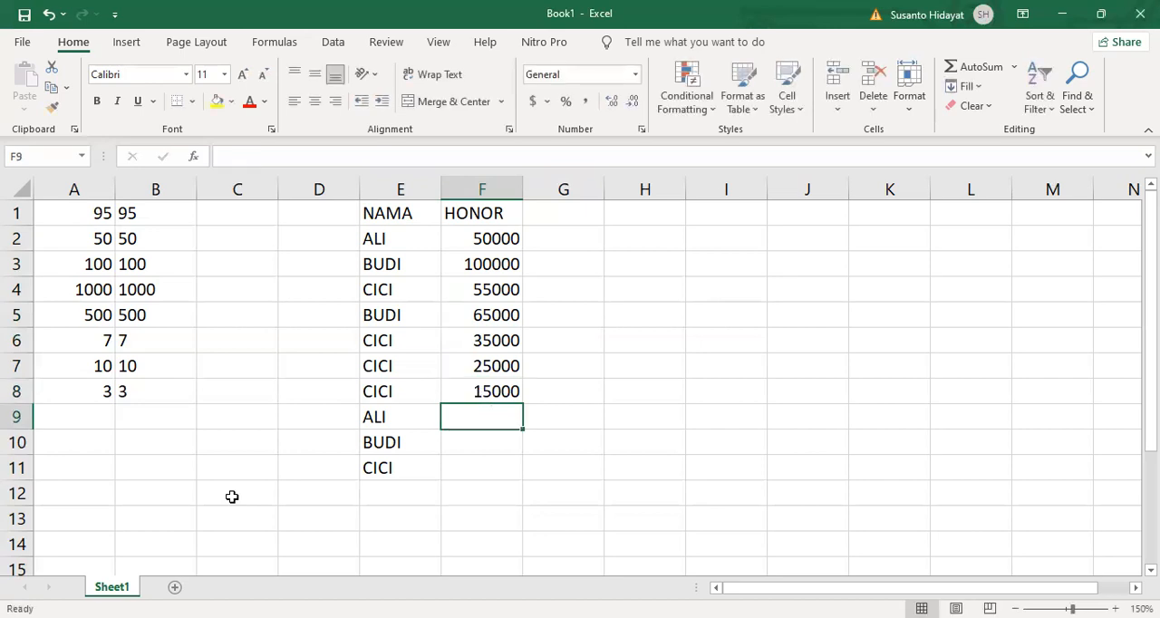
{"action": "type", "text": "25000"}
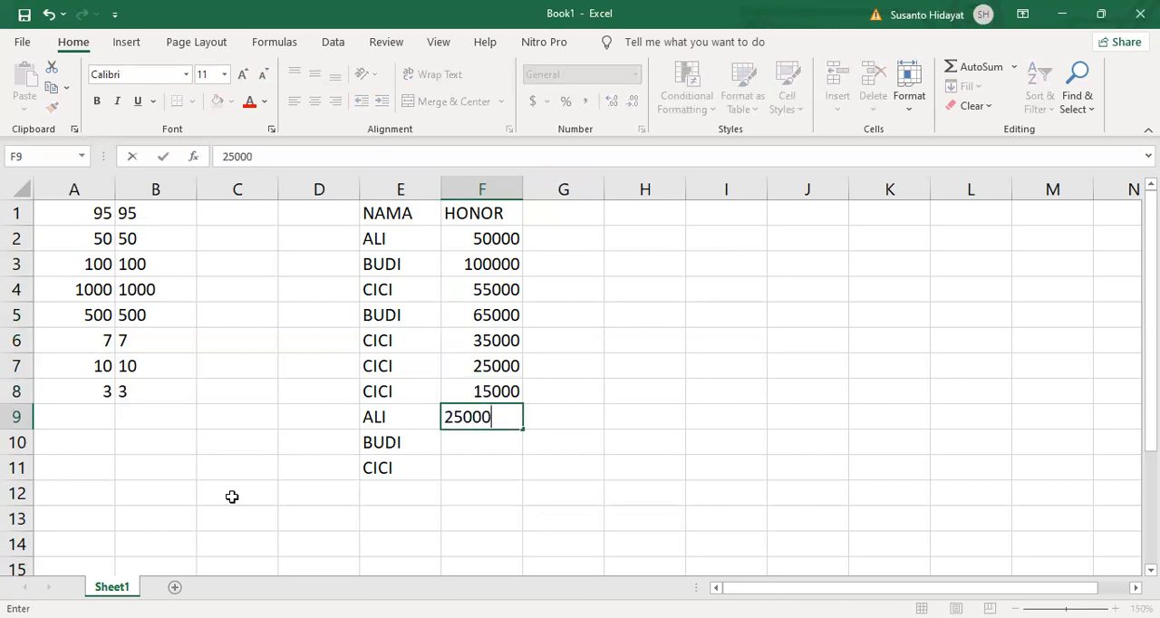
{"action": "key", "text": "Return"}
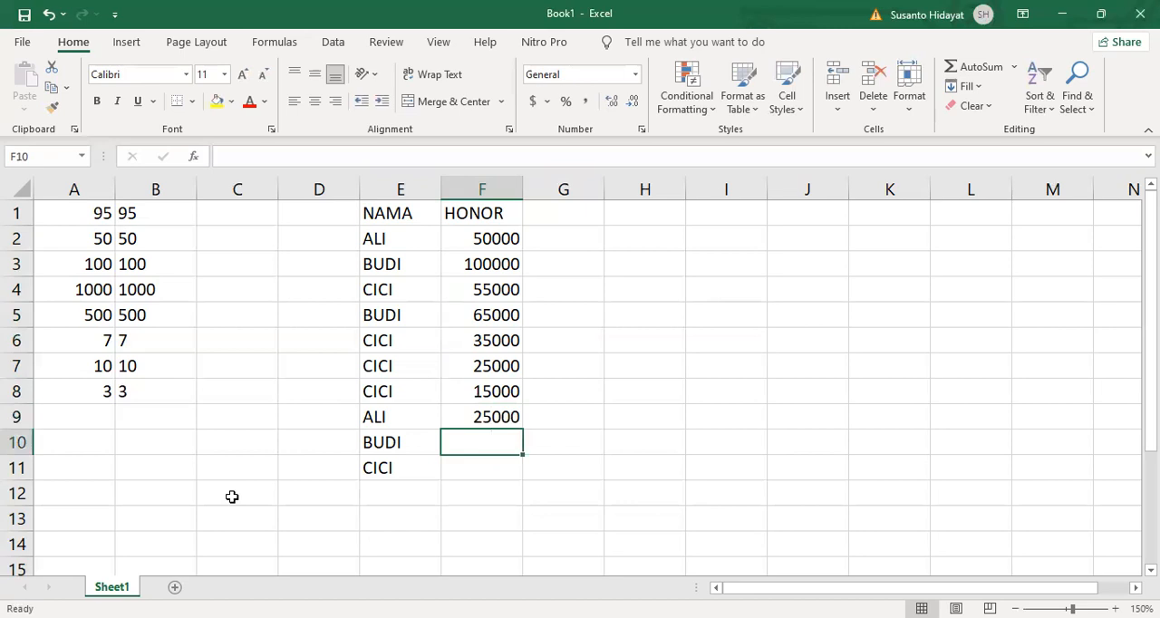
{"action": "type", "text": "75000"}
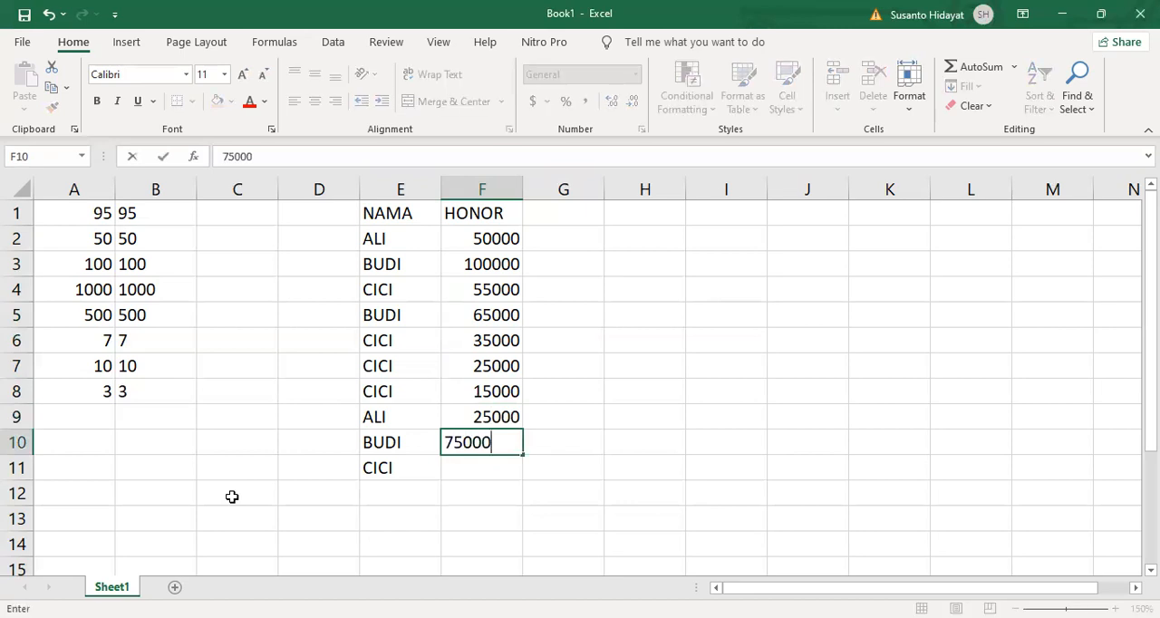
{"action": "key", "text": "Return"}
{"action": "type", "text": "10000"}
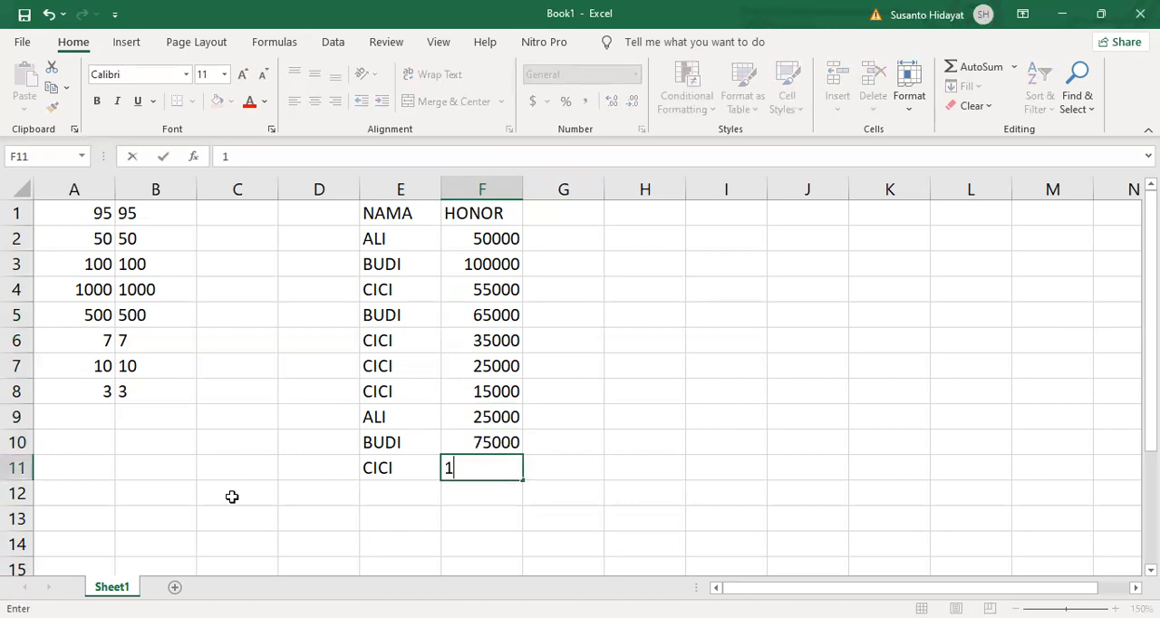
{"action": "key", "text": "Return"}
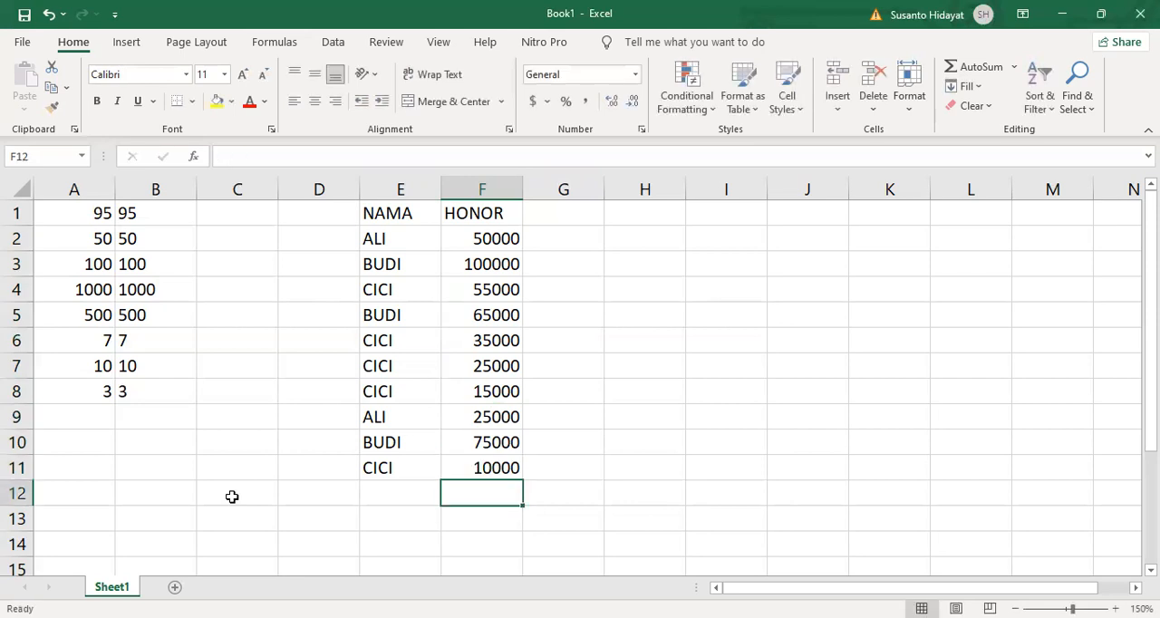
- Try entering the fees by hand as RP. 50,000 in G2 and RP. 100,000 in G3, and clear column G again
{"action": "left_click", "coordinate": [496, 238]}
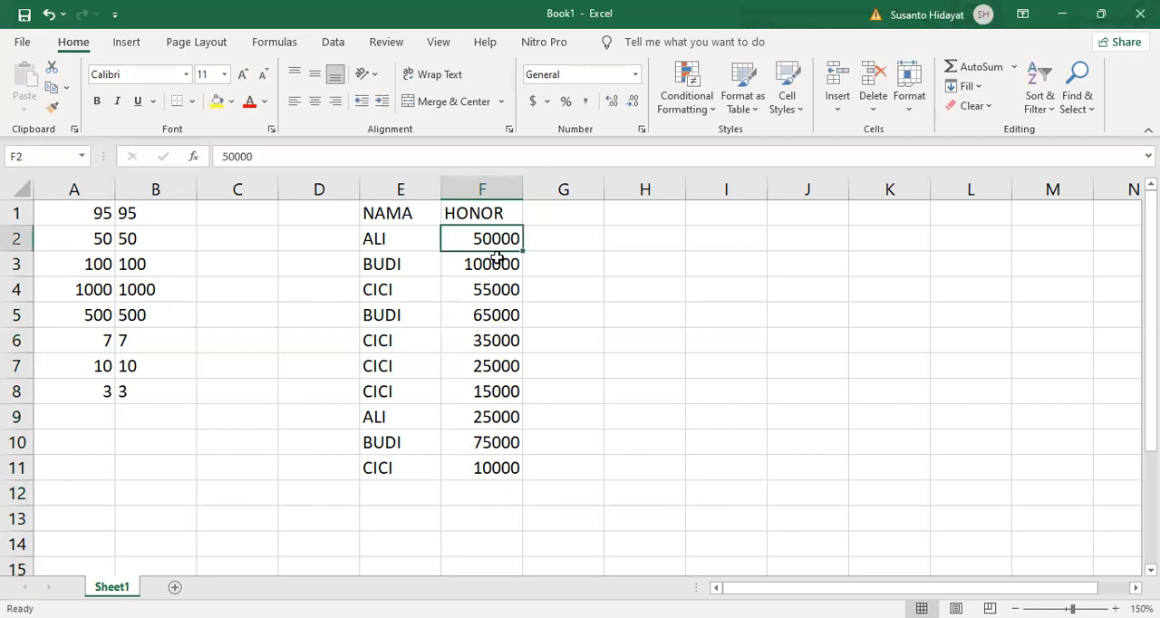
{"action": "left_click", "coordinate": [499, 464], "text": "shift"}
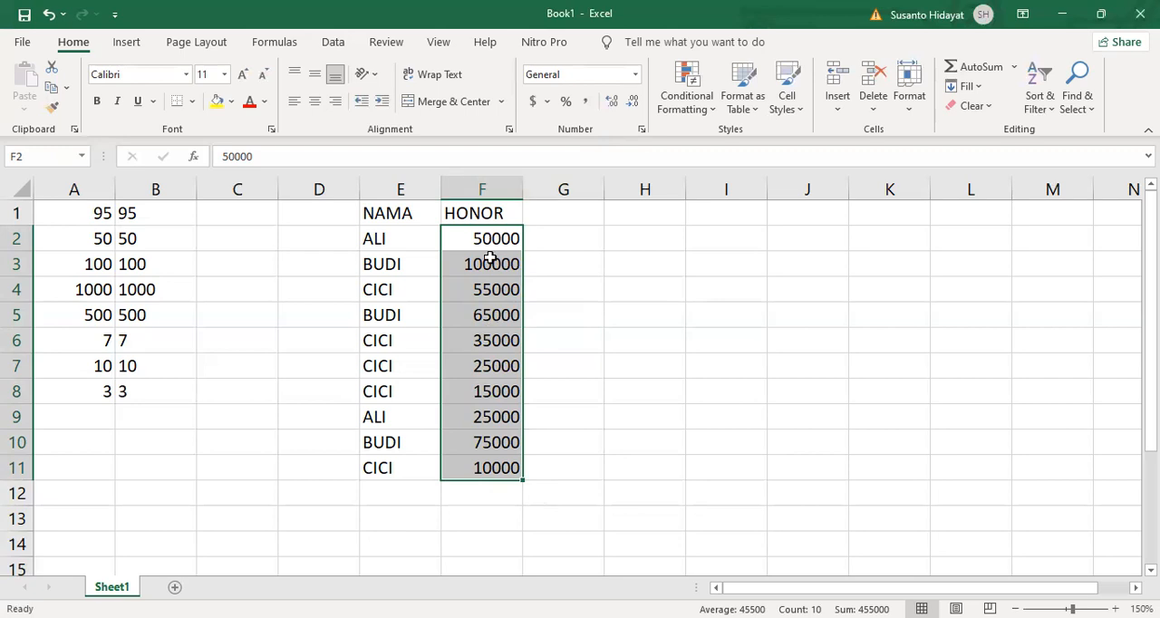
{"action": "left_click", "coordinate": [553, 241]}
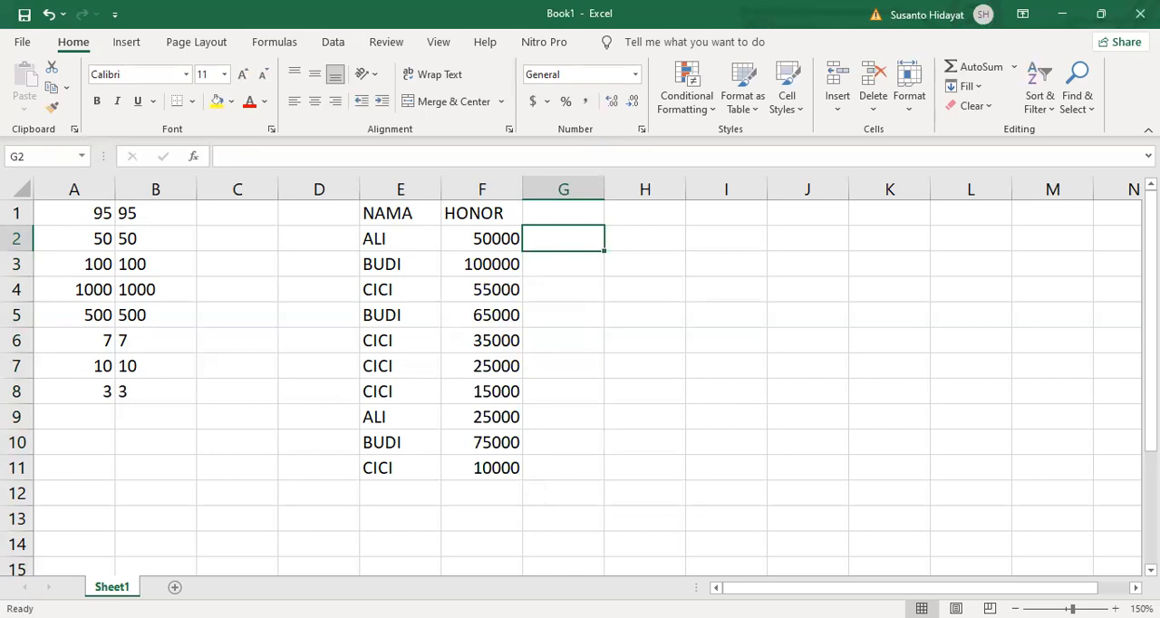
{"action": "type", "text": "RP"}
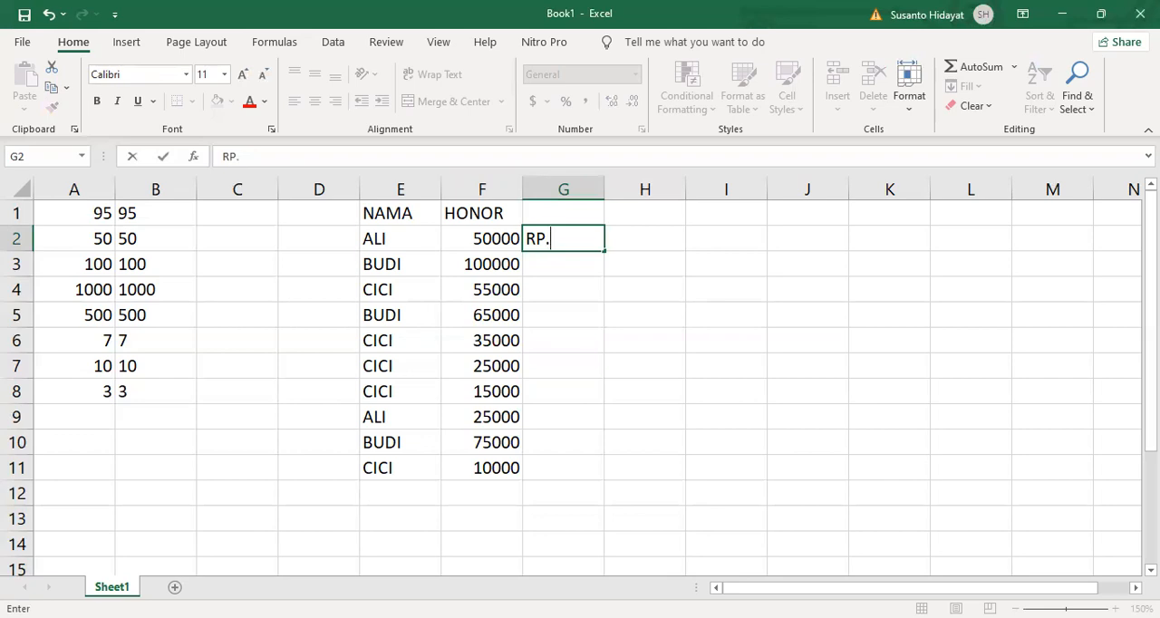
{"action": "type", "text": ". 50,000"}
{"action": "key", "text": "Return"}
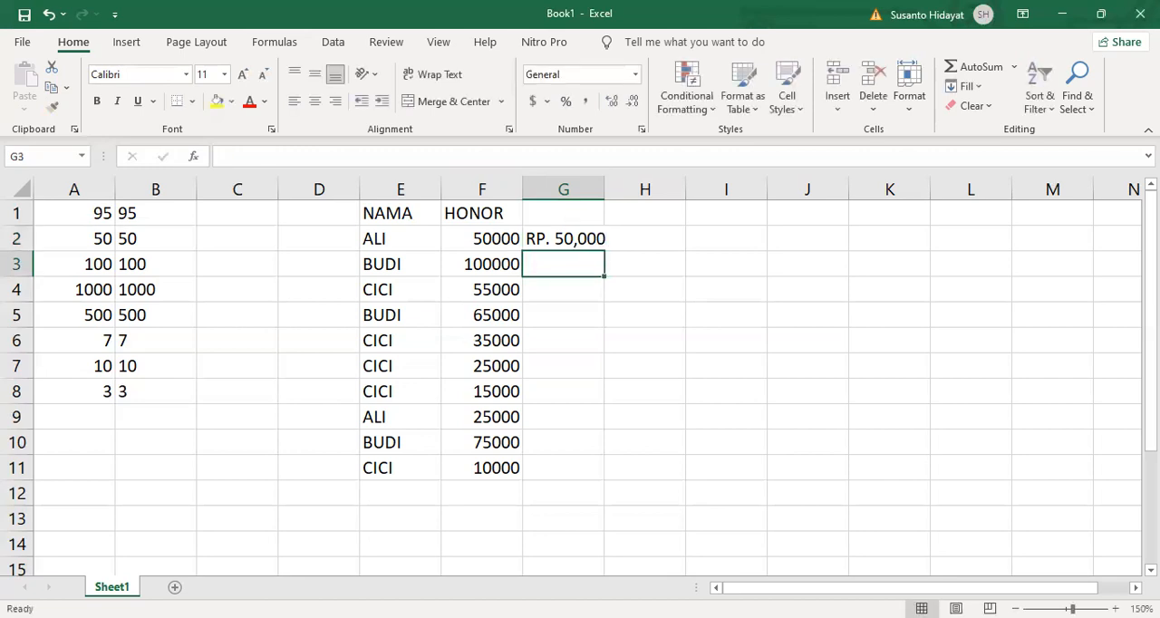
{"action": "type", "text": "RP. 100"}
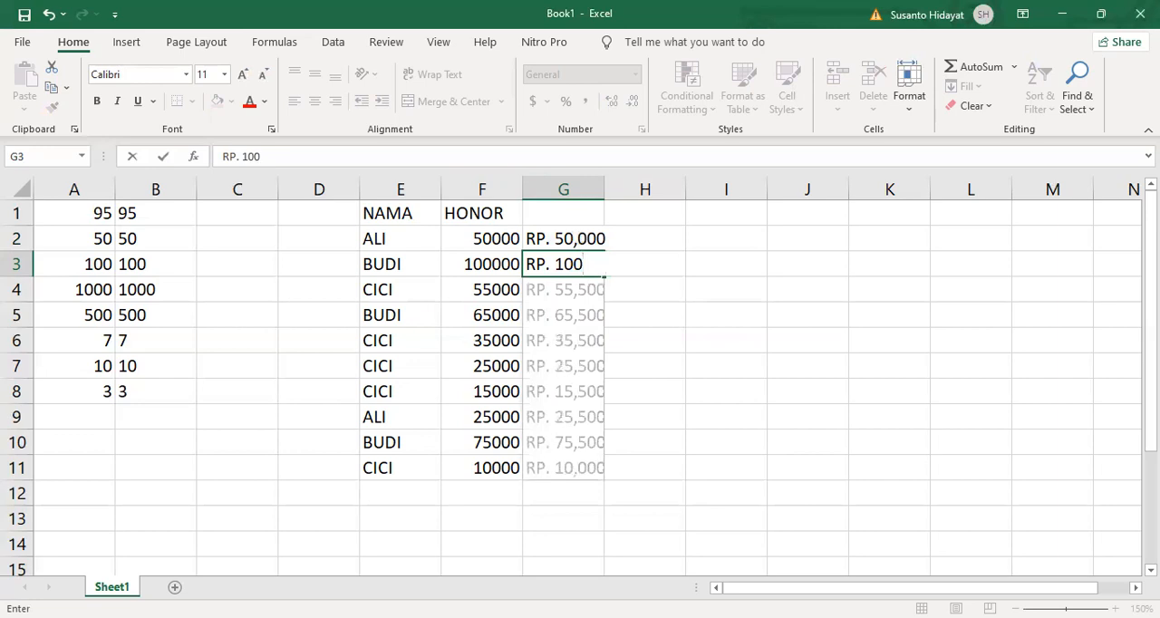
{"action": "type", "text": ",000"}
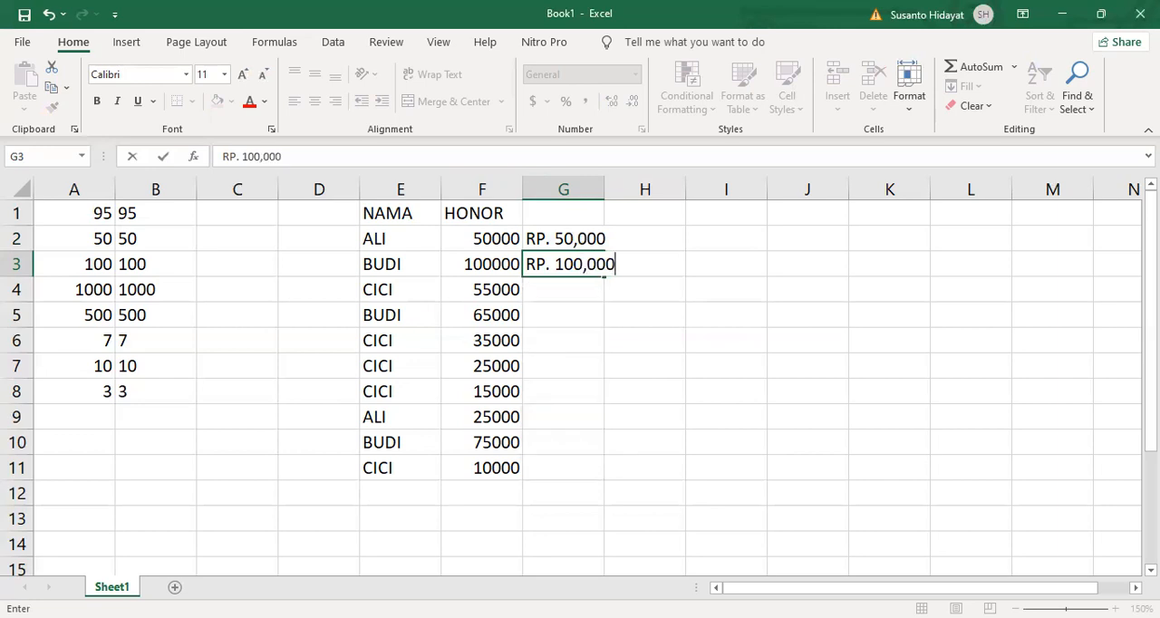
{"action": "key", "text": "Return"}
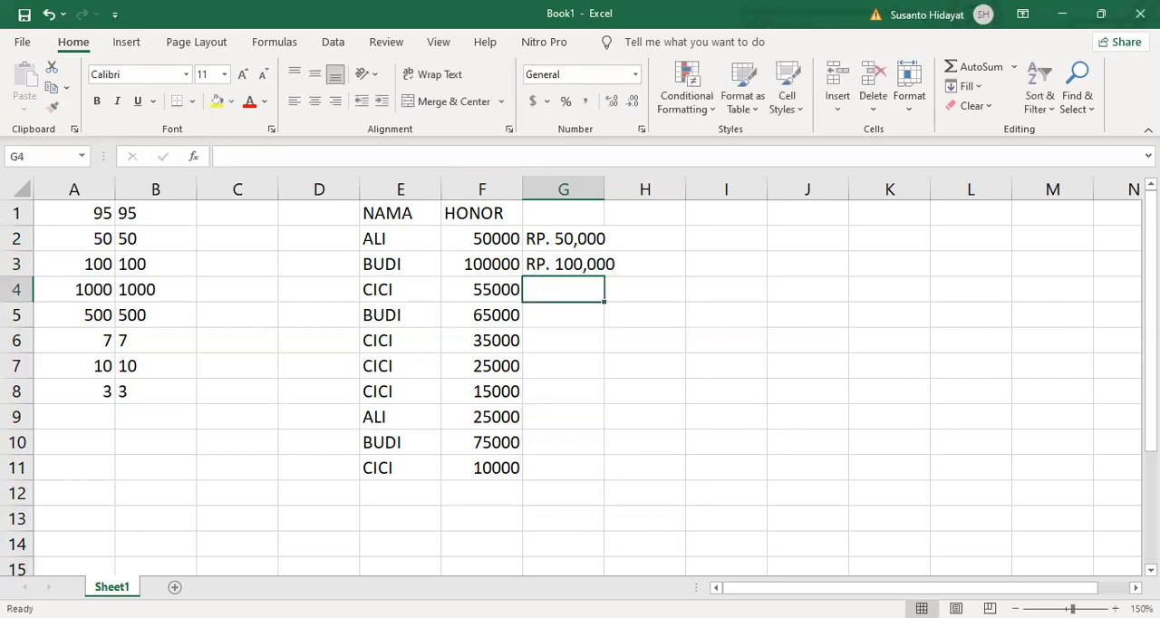
{"action": "double_click", "coordinate": [604, 188]}
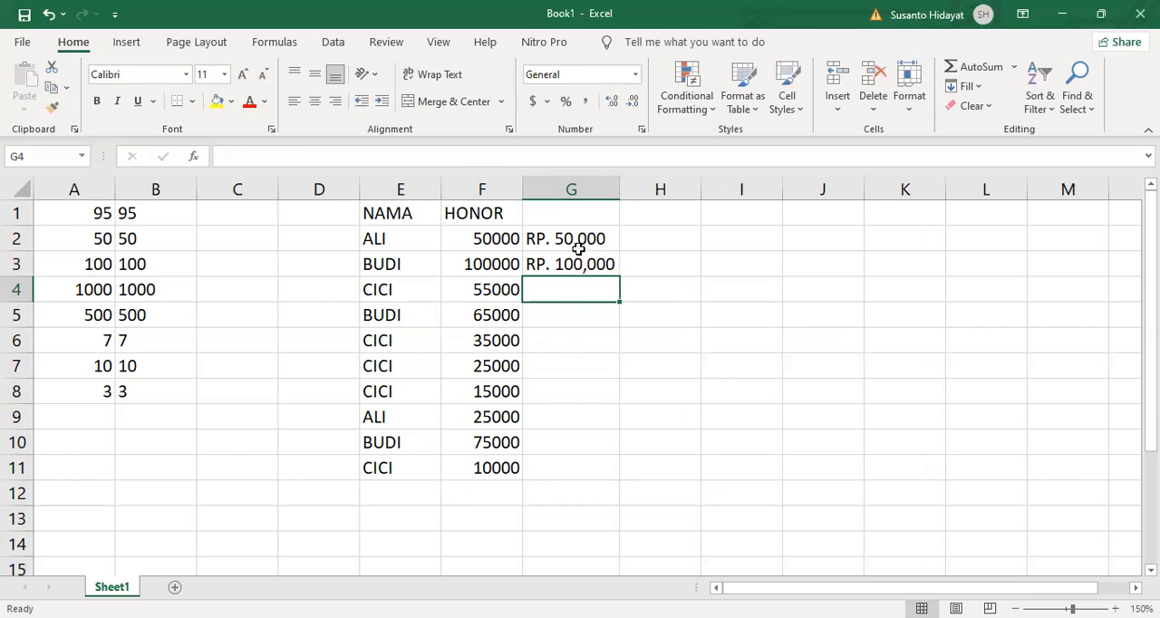
{"action": "left_click", "coordinate": [573, 189]}
{"action": "key", "text": "Delete"}
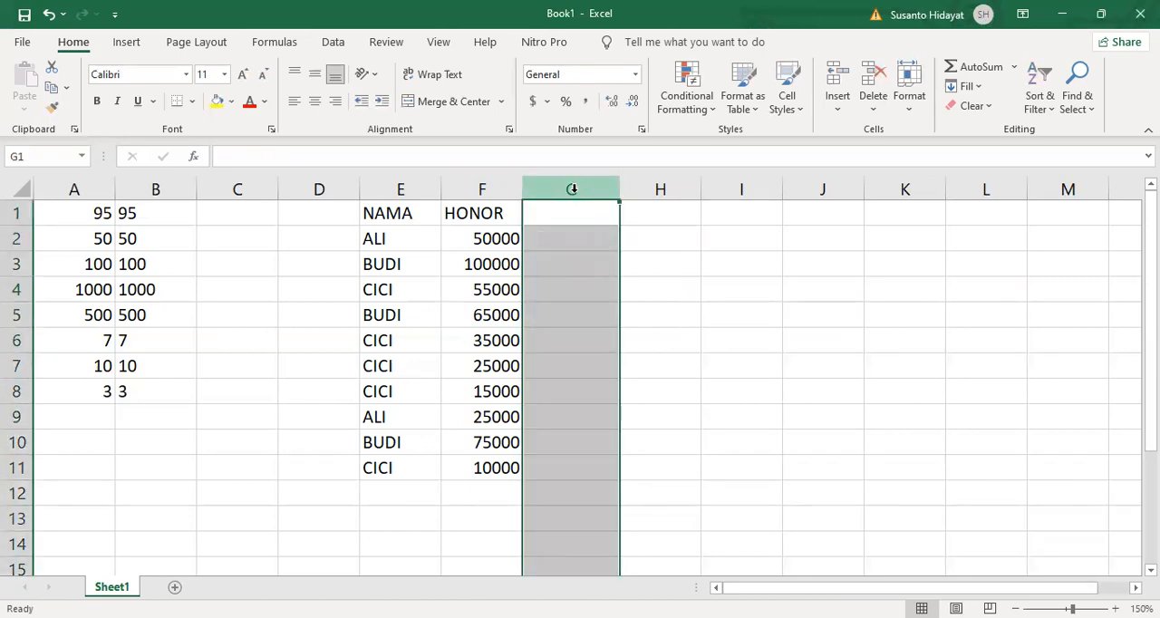
- Format the fees in F2 to F11 with the dollar accounting format and no decimal places
{"action": "left_click", "coordinate": [489, 238]}
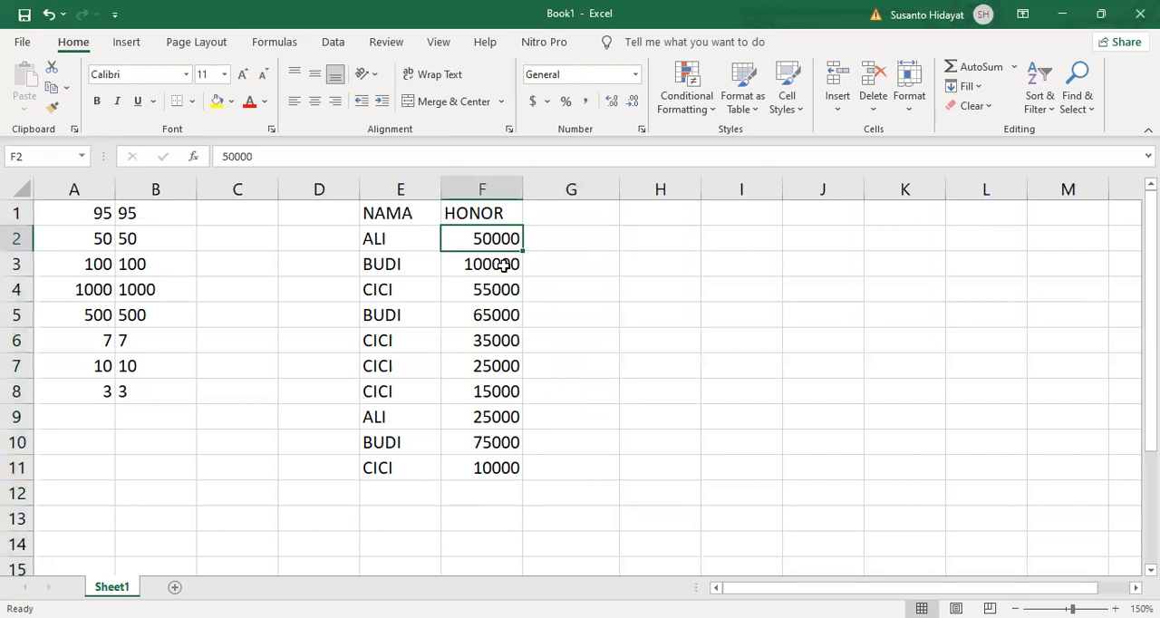
{"action": "left_click", "coordinate": [499, 469], "text": "shift"}
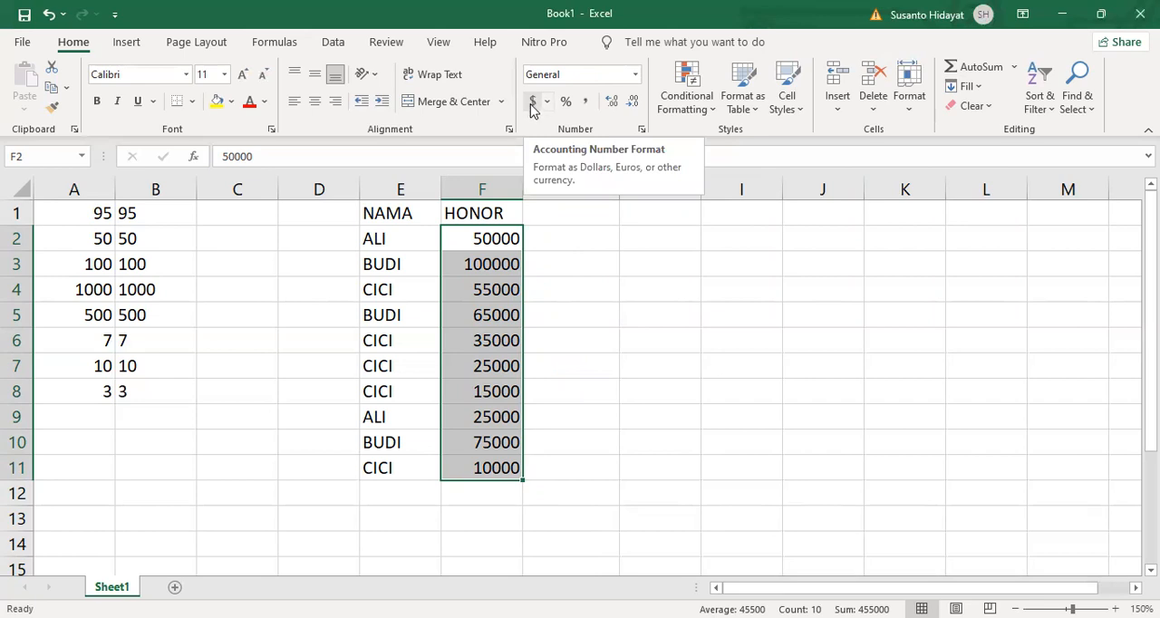
{"action": "left_click", "coordinate": [533, 107]}
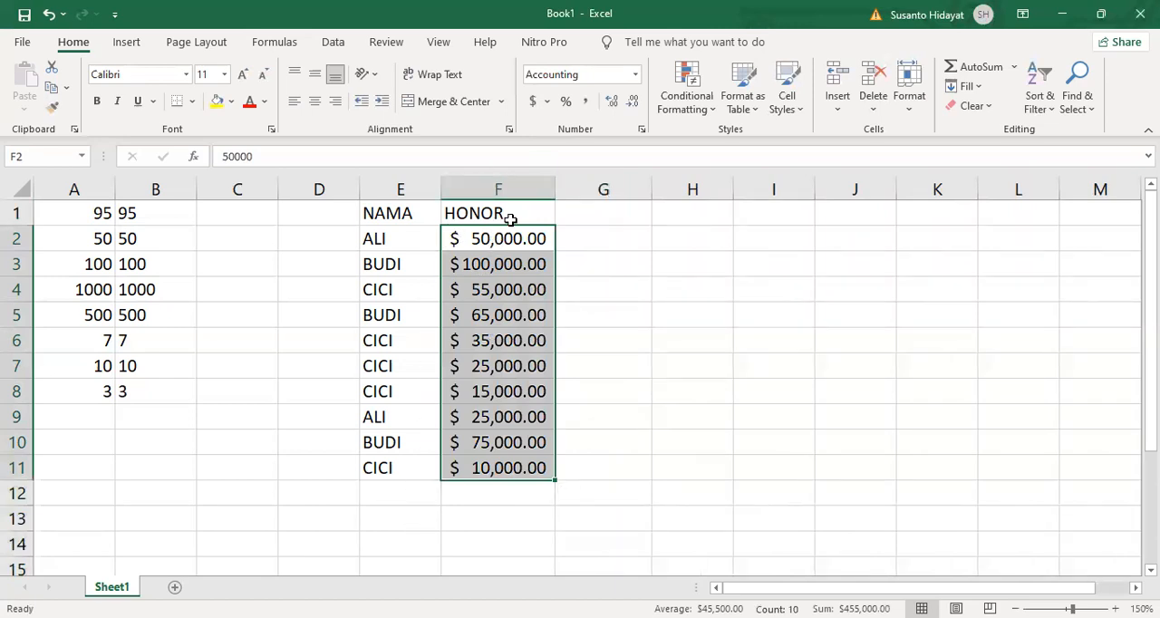
{"action": "left_click", "coordinate": [634, 103]}
{"action": "left_click", "coordinate": [634, 103]}
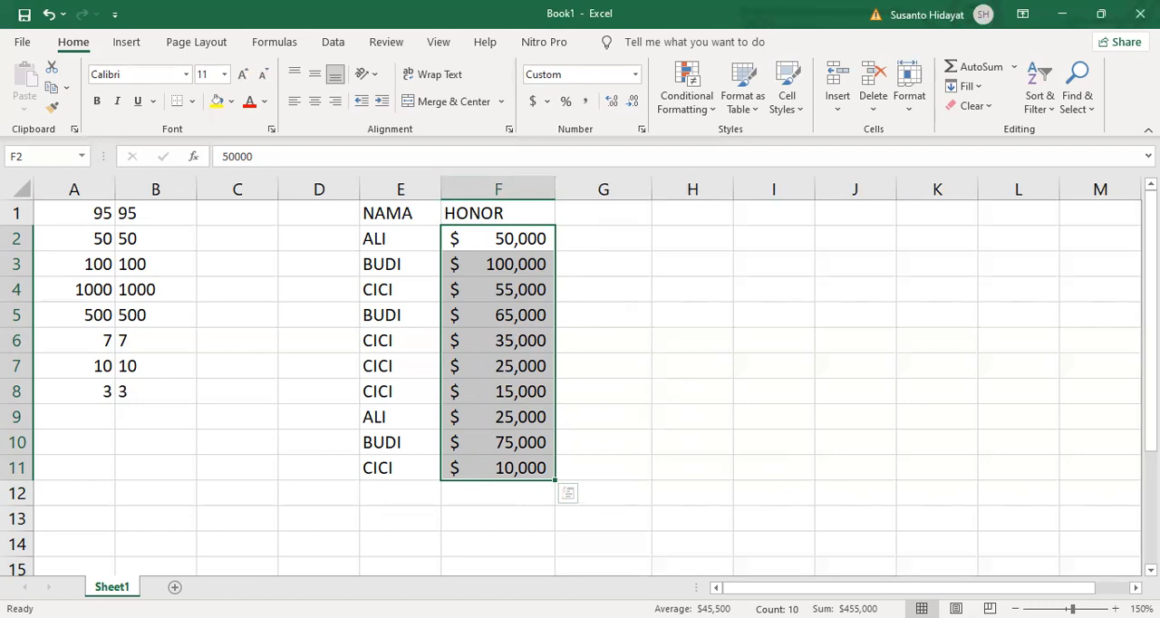
- Try replacing the dollar sign with "Rp. " in the positive and negative sections of the custom number format for F2 to F11
{"action": "right_click", "coordinate": [482, 307]}
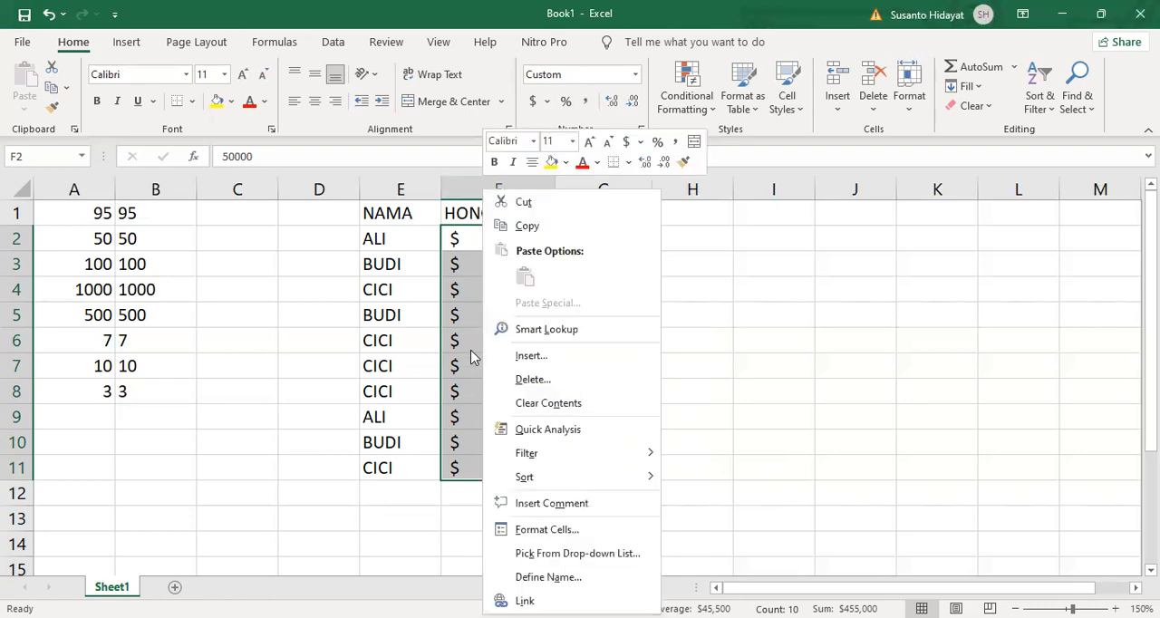
{"action": "left_click", "coordinate": [565, 532]}
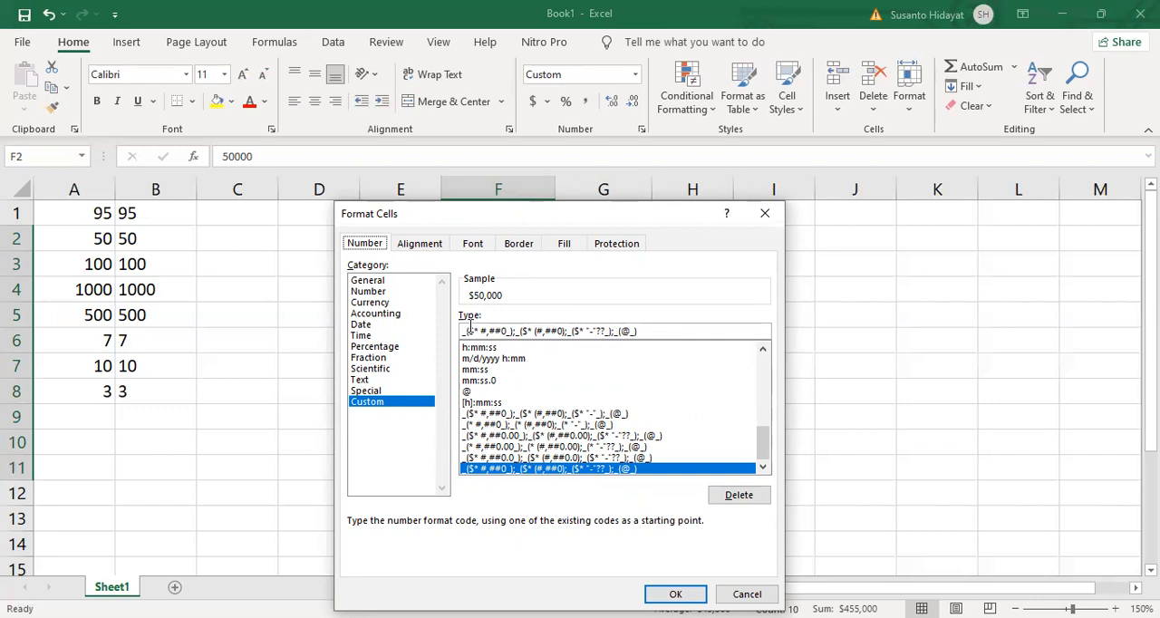
{"action": "left_click", "coordinate": [473, 331]}
{"action": "key", "text": "BackSpace"}
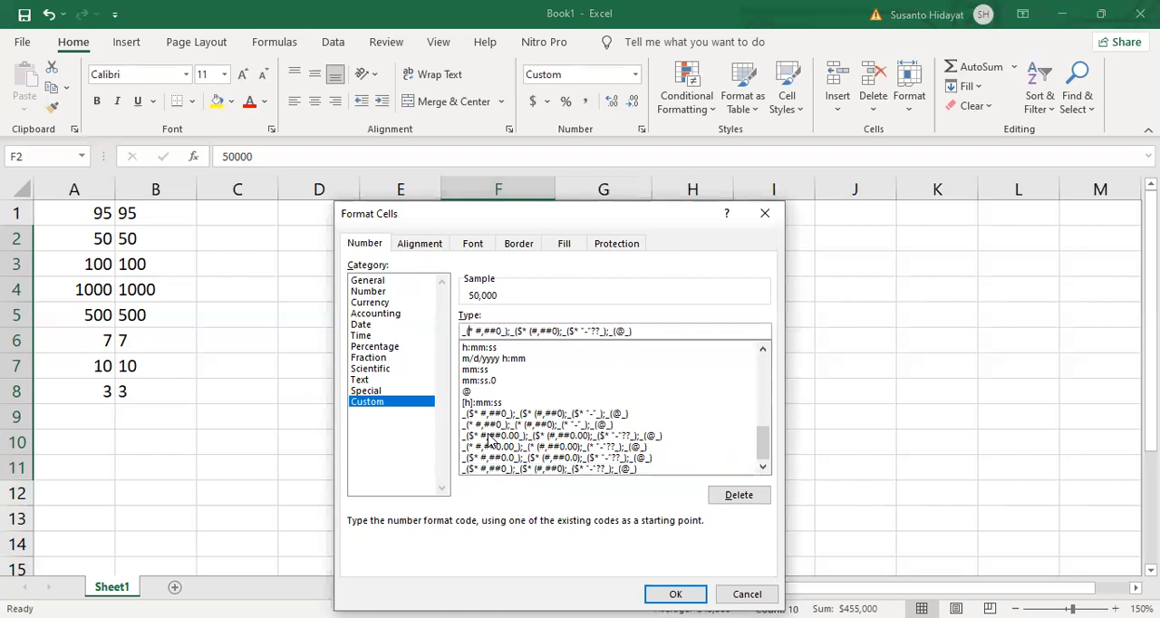
{"action": "type", "text": "Rp"}
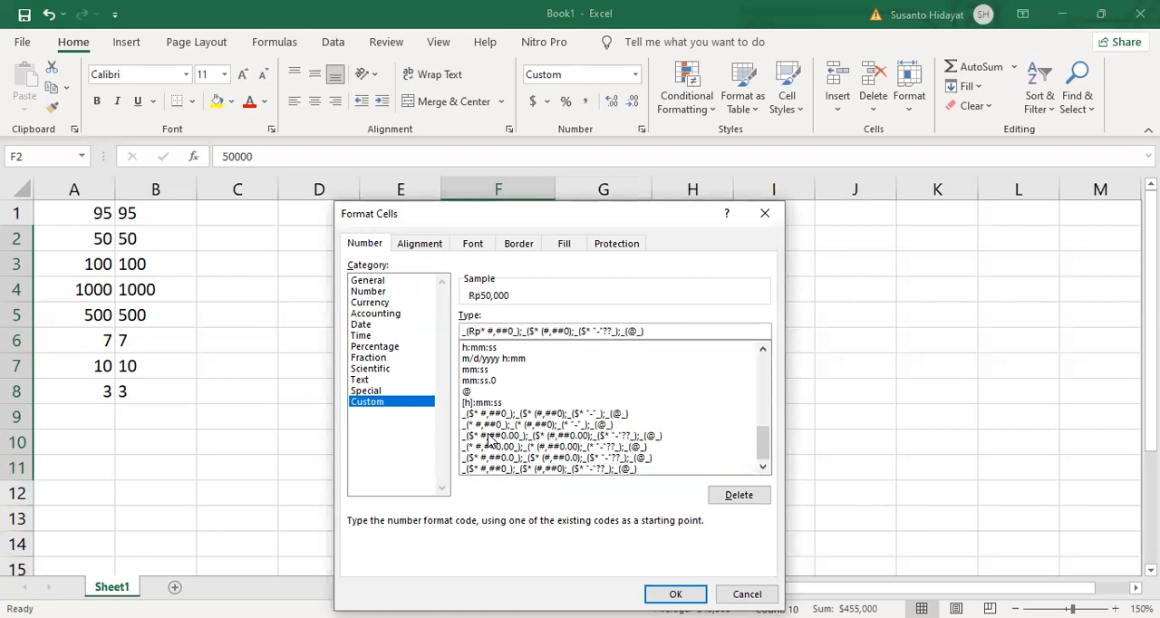
{"action": "type", "text": "."}
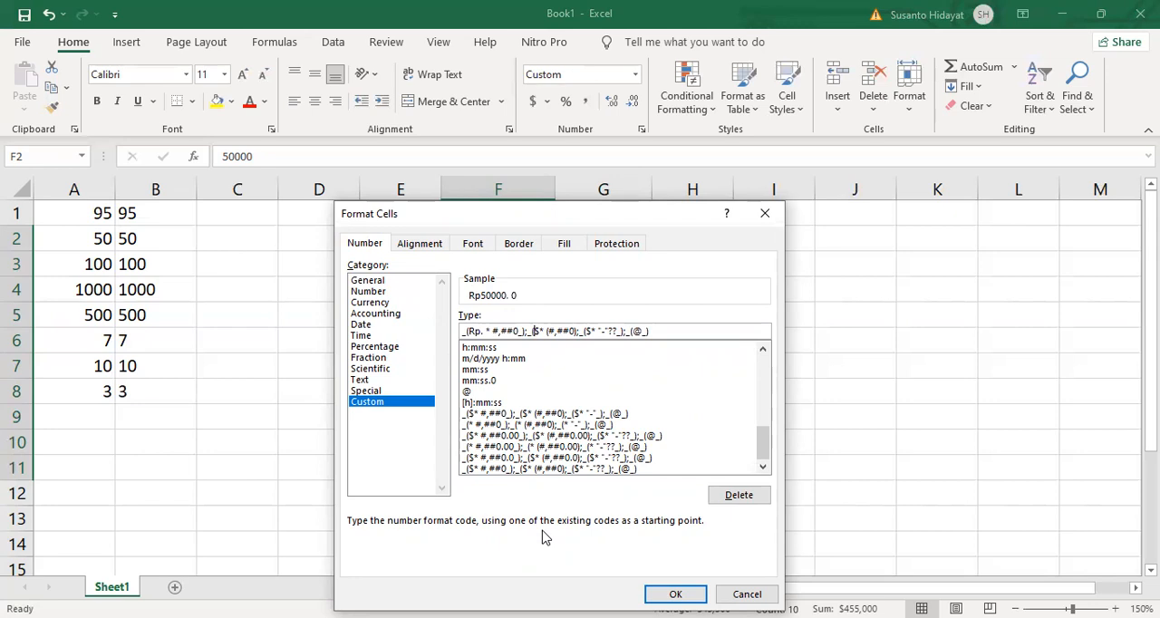
{"action": "key", "text": "Delete"}
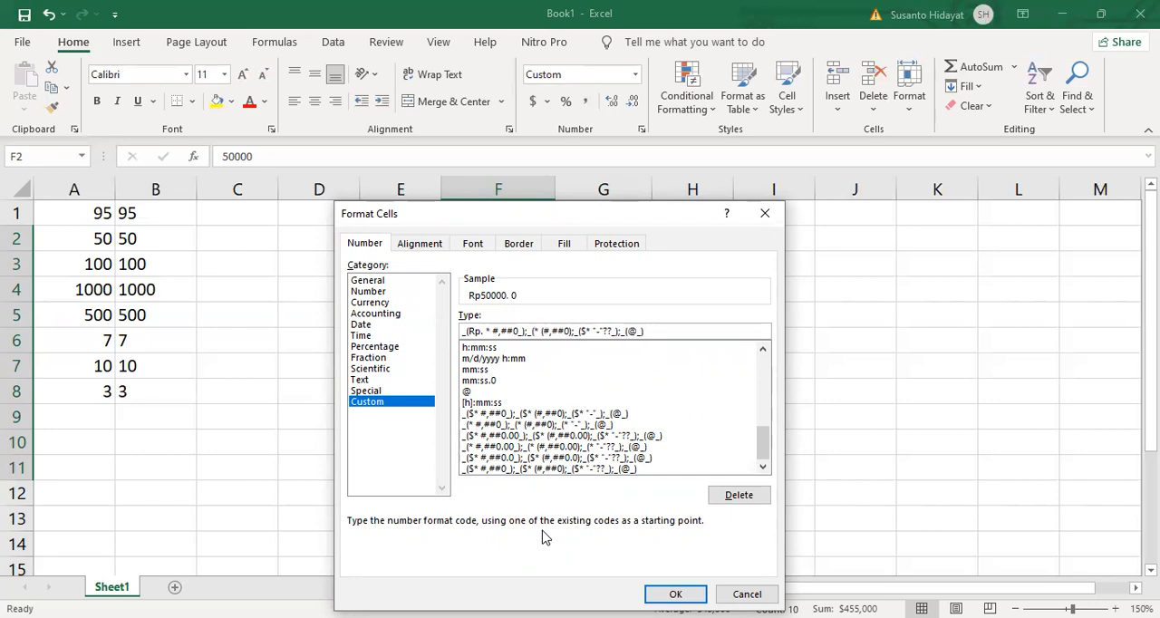
{"action": "type", "text": "Rp"}
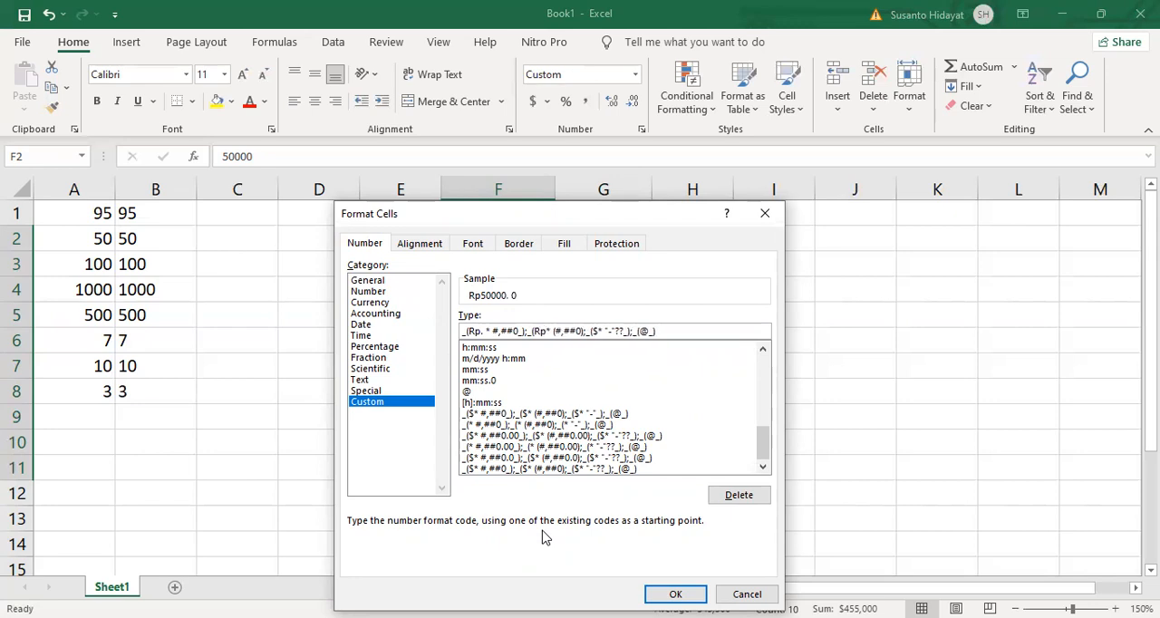
{"action": "type", "text": "."}
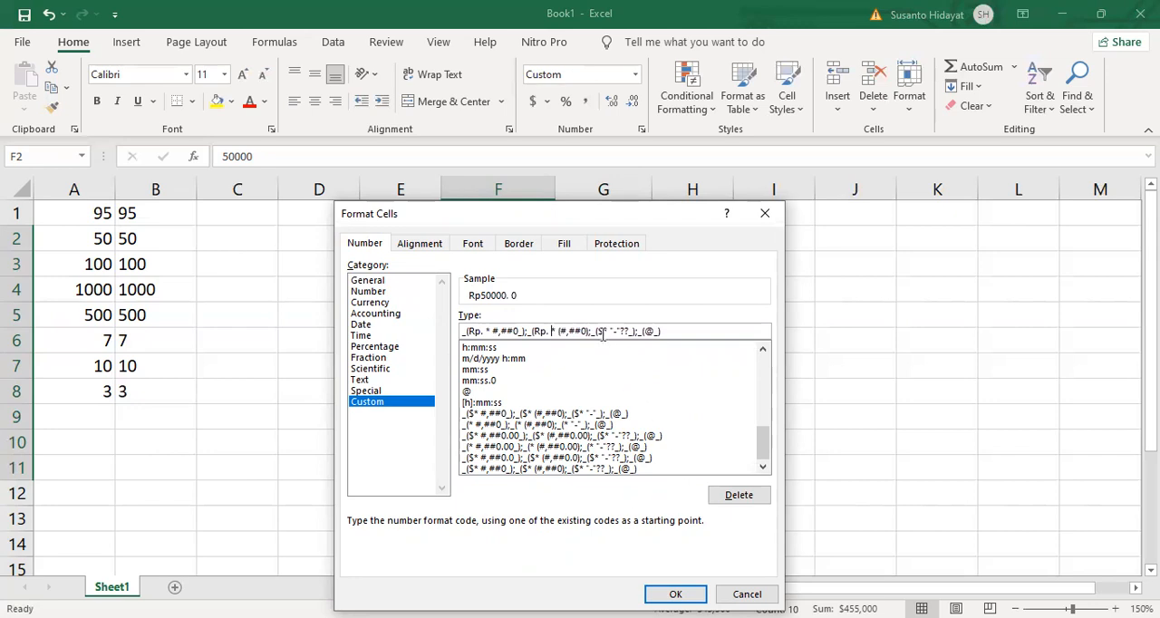
- Replace the dollar sign with "Rp. " in the format's zero section as well, apply it to the fees, and decrease their decimal places
{"action": "left_click", "coordinate": [598, 332]}
{"action": "key", "text": "Delete"}
{"action": "type", "text": "Rp."}
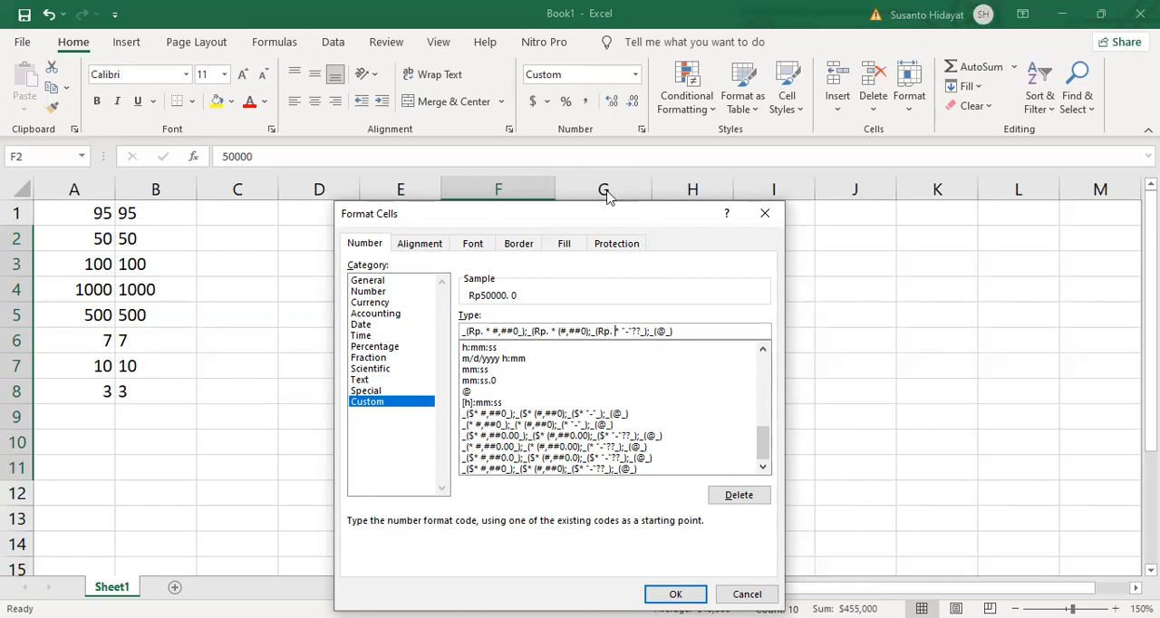
{"action": "left_click_drag", "start_coordinate": [620, 214], "coordinate": [580, 163]}
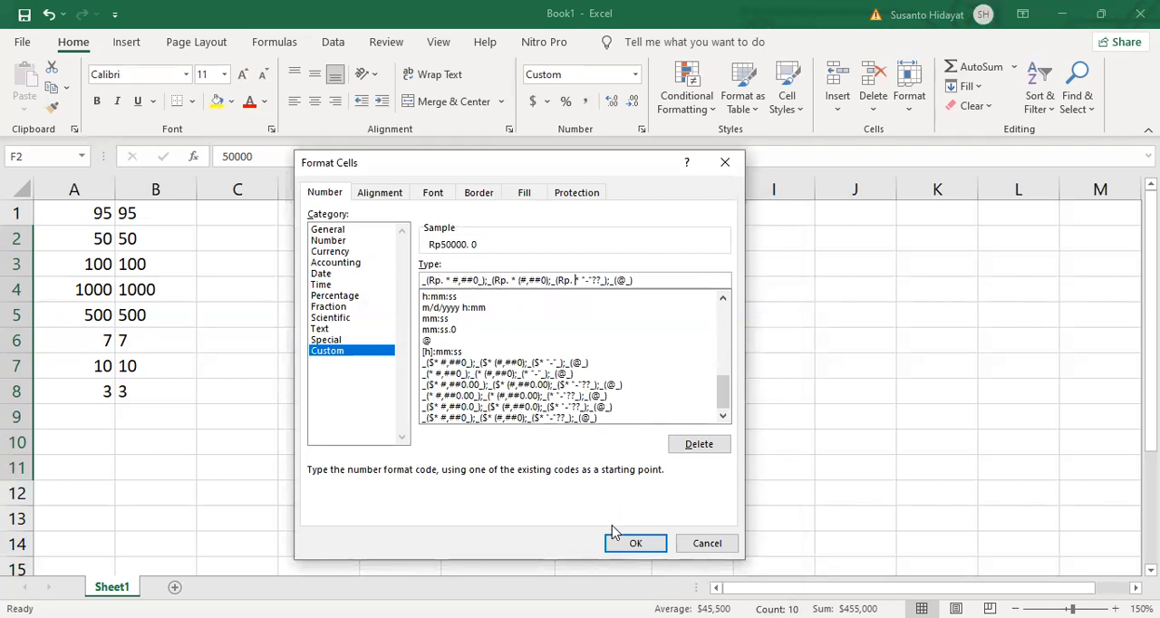
{"action": "left_click", "coordinate": [632, 544]}
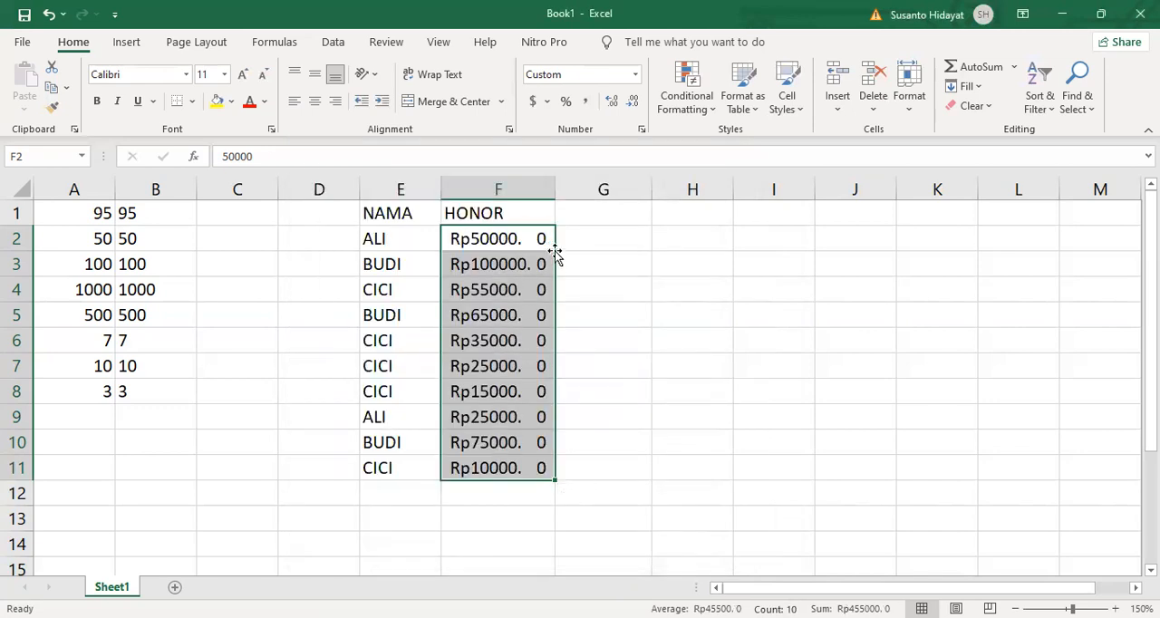
{"action": "left_click", "coordinate": [634, 102]}
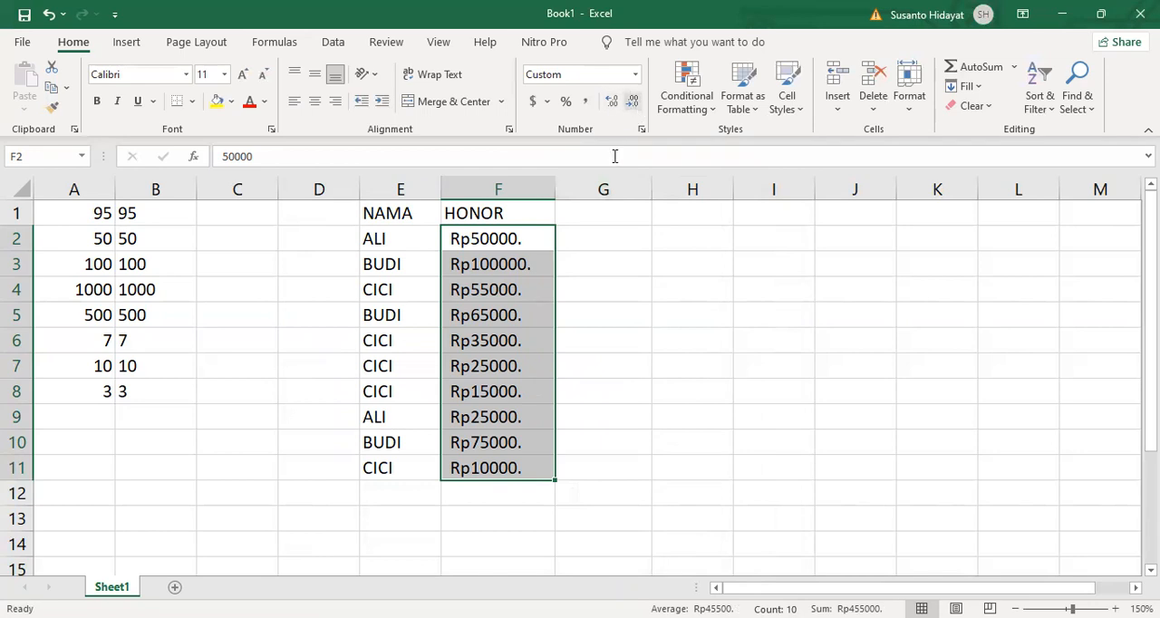
- Format the fees in F2 to F11 with the custom code _(* #,##0_);_(* (#,##0);_(* "-"_);_(@_), adding "Rp " before the first section's asterisk
{"action": "right_click", "coordinate": [487, 280]}
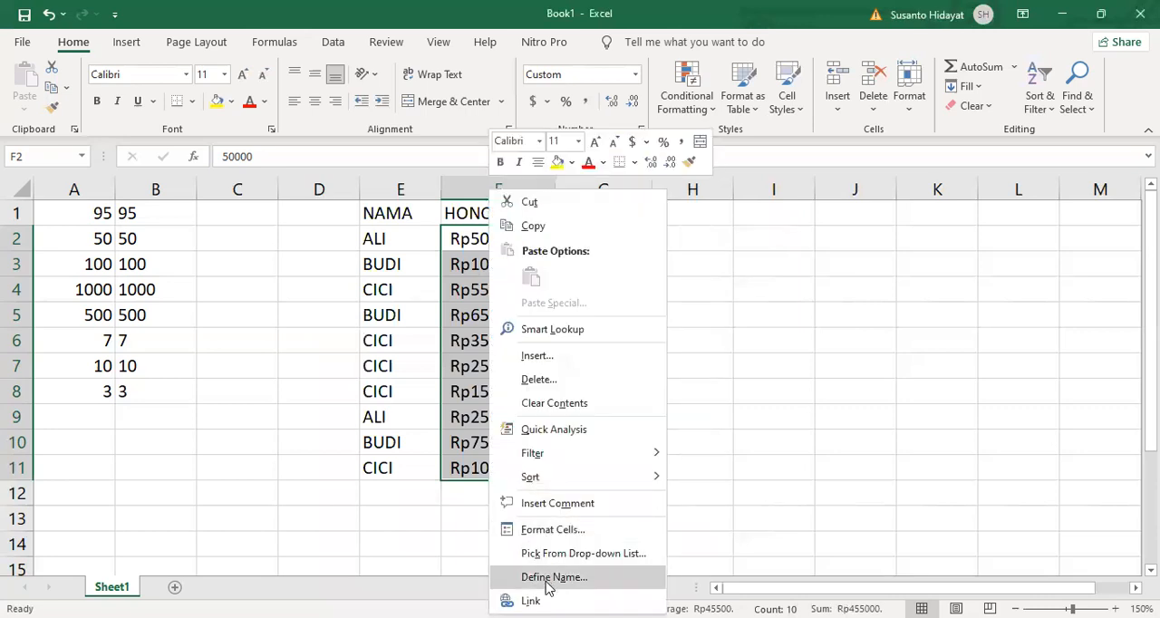
{"action": "left_click", "coordinate": [563, 536]}
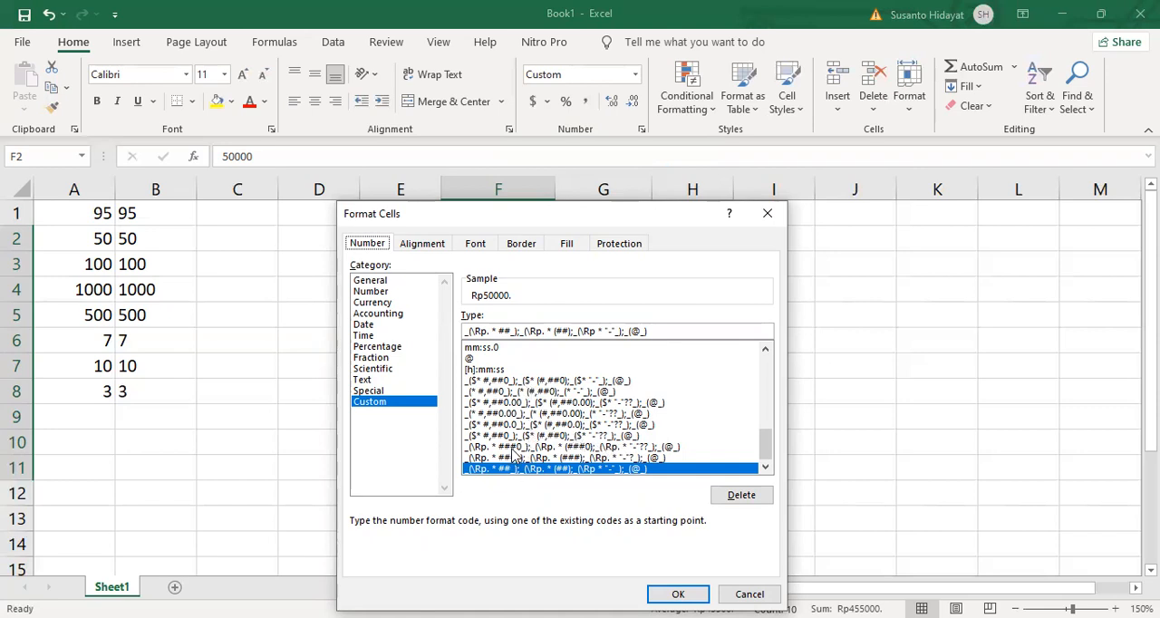
{"action": "left_click", "coordinate": [513, 447]}
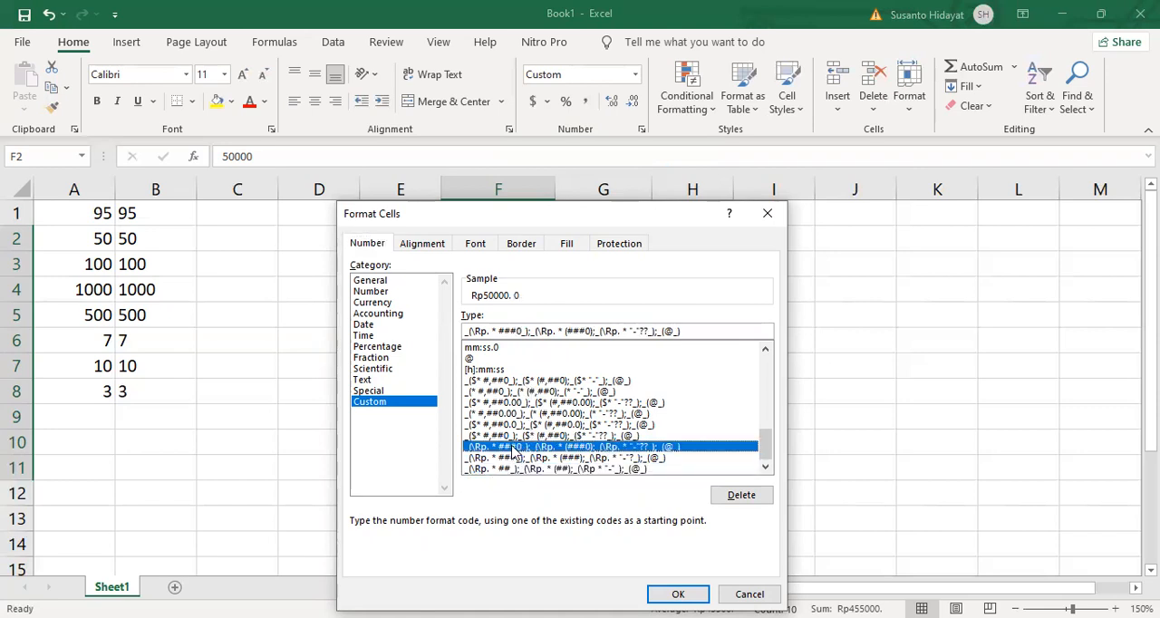
{"action": "left_click", "coordinate": [514, 458]}
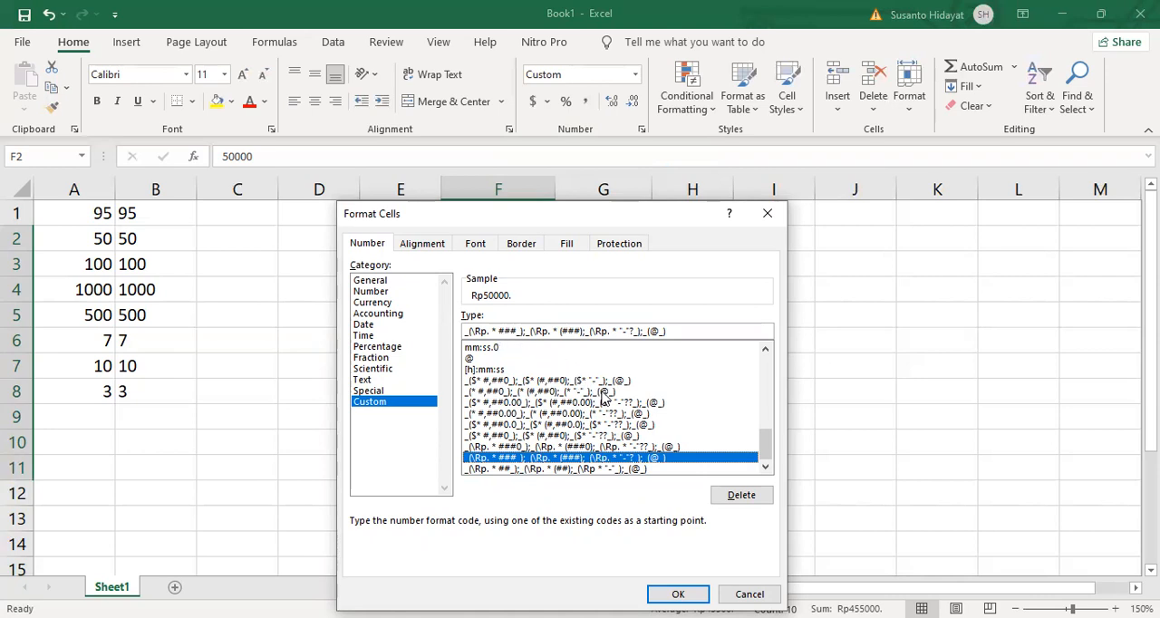
{"action": "left_click", "coordinate": [494, 394]}
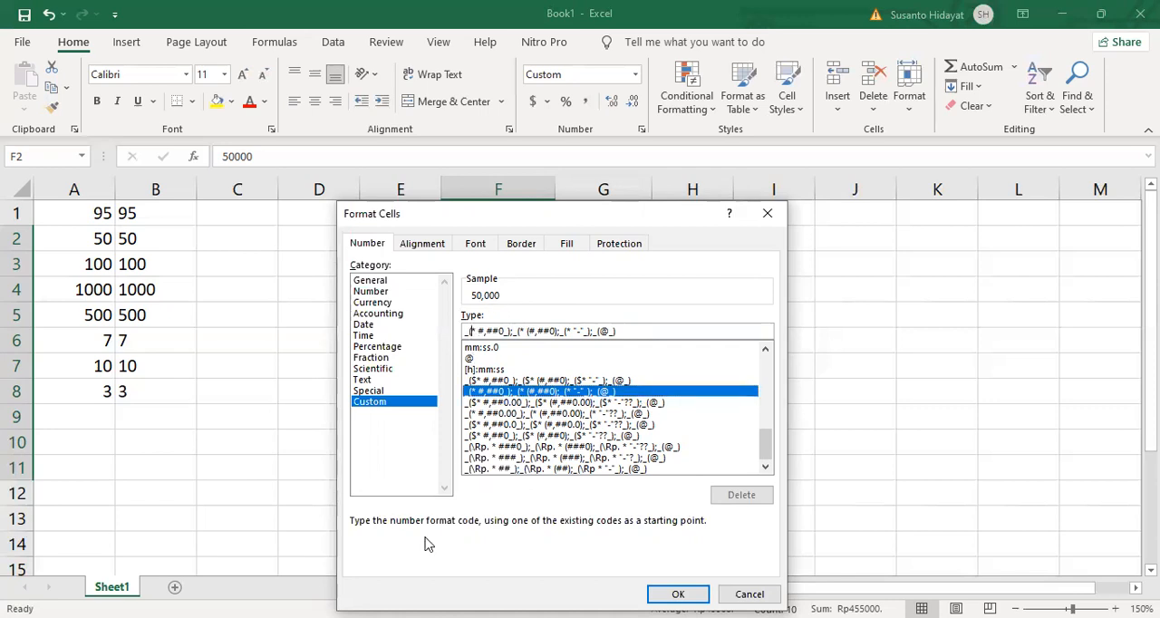
{"action": "type", "text": "R"}
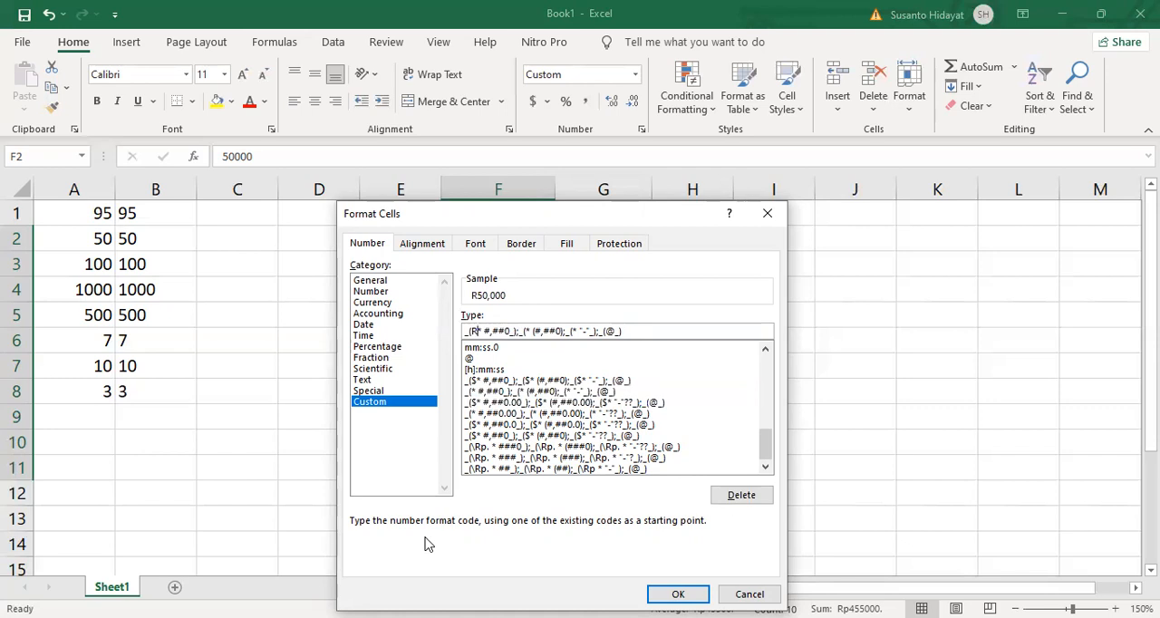
{"action": "type", "text": "p"}
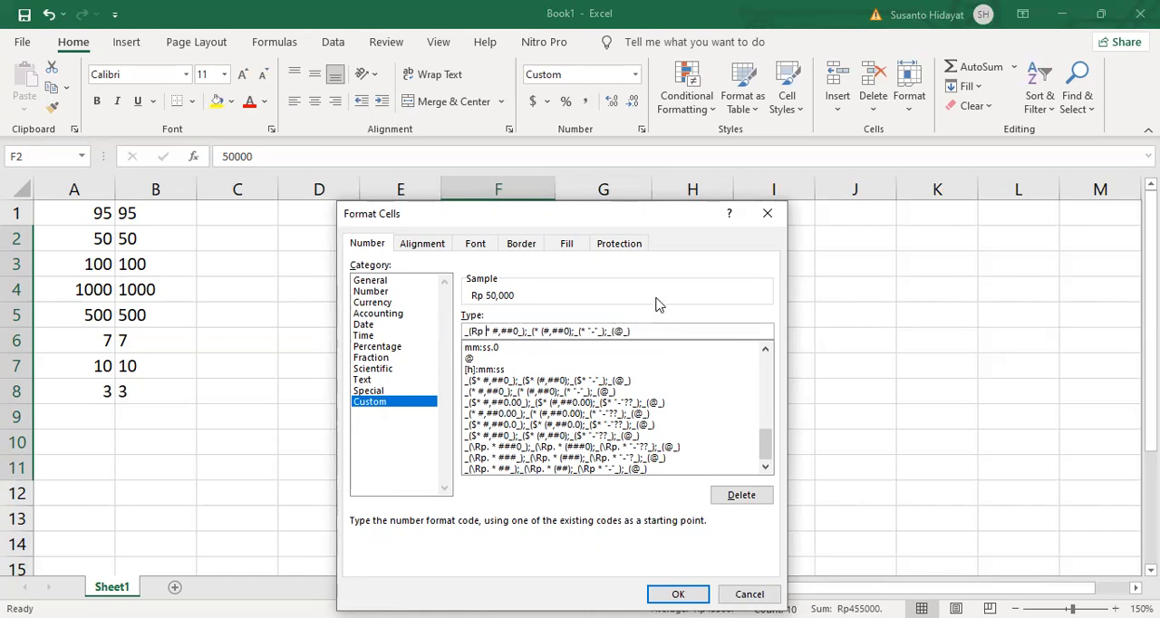
{"action": "left_click_drag", "start_coordinate": [569, 205], "coordinate": [568, 149]}
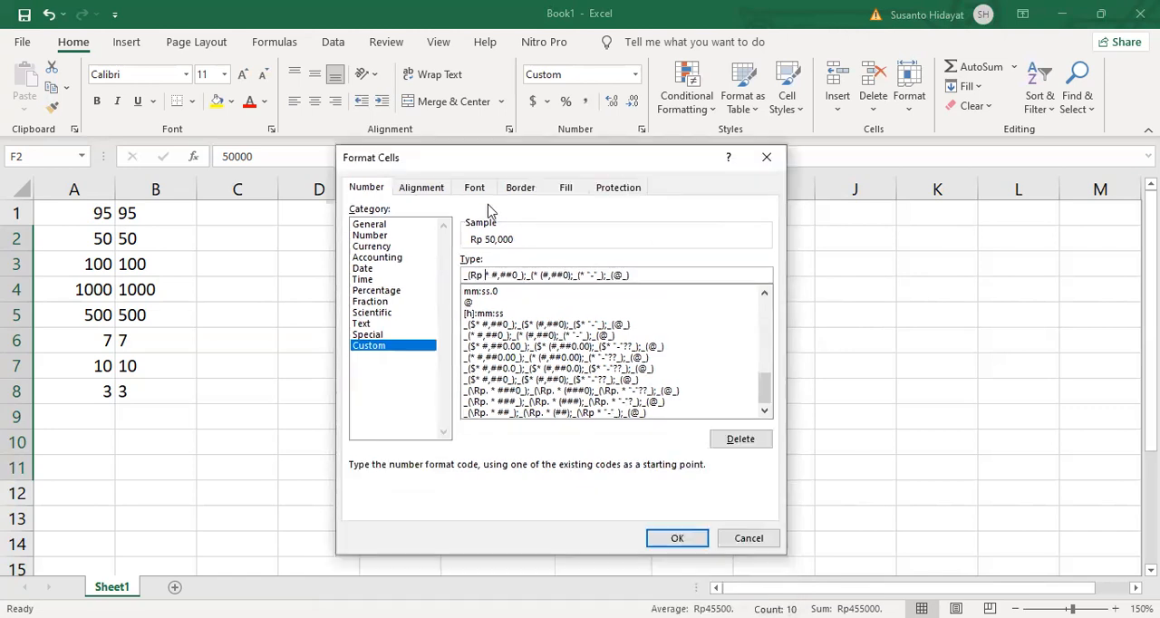
{"action": "left_click", "coordinate": [679, 540]}
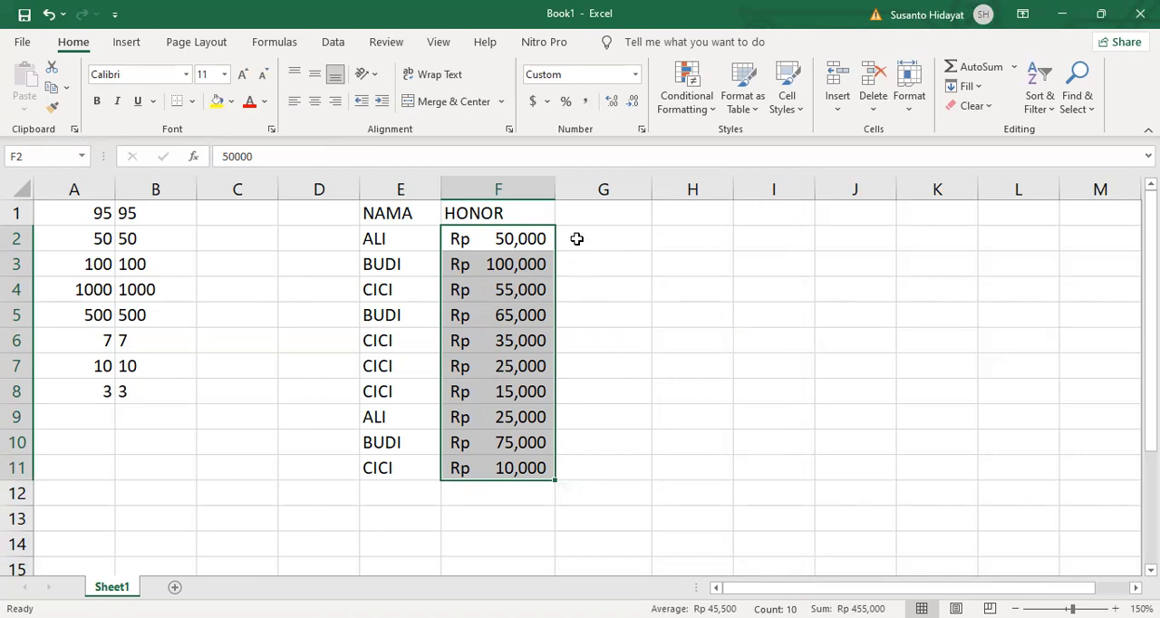
{"action": "right_click", "coordinate": [487, 300]}
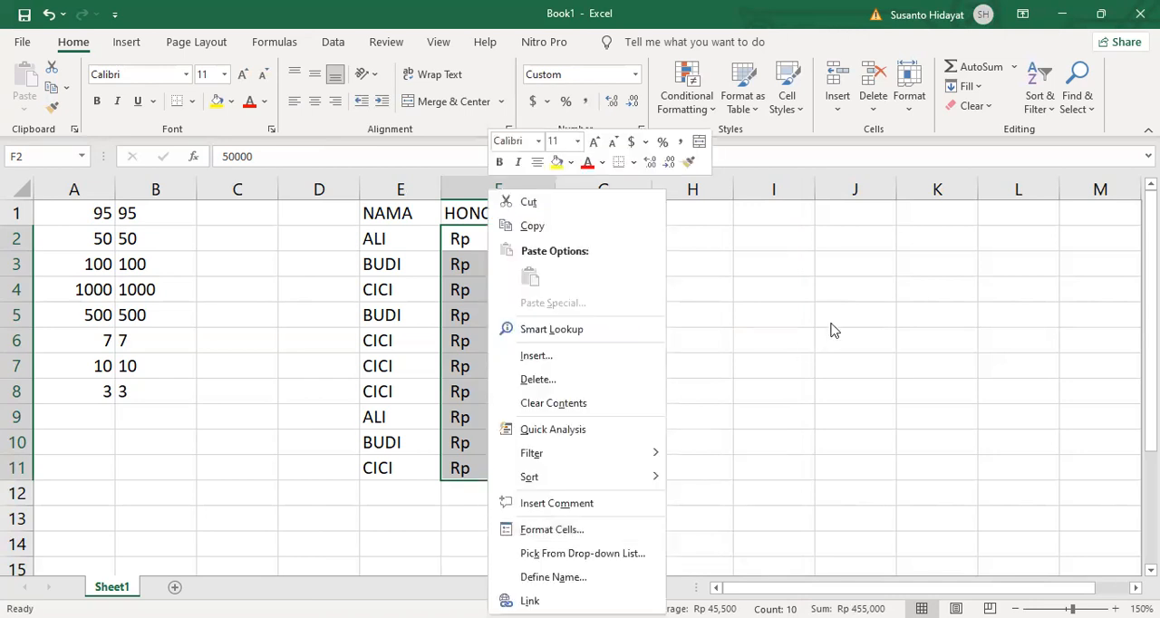
{"action": "left_click", "coordinate": [609, 241]}
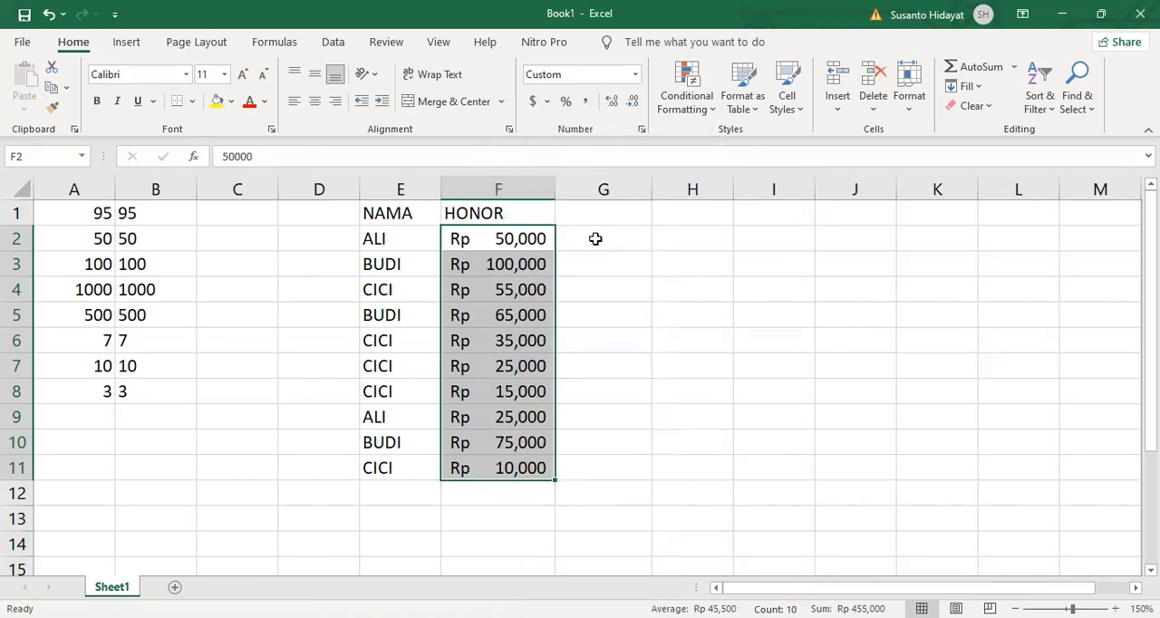
- Enter the first fee by hand as the text "Rp 50,000" in G2
{"action": "left_click", "coordinate": [595, 239]}
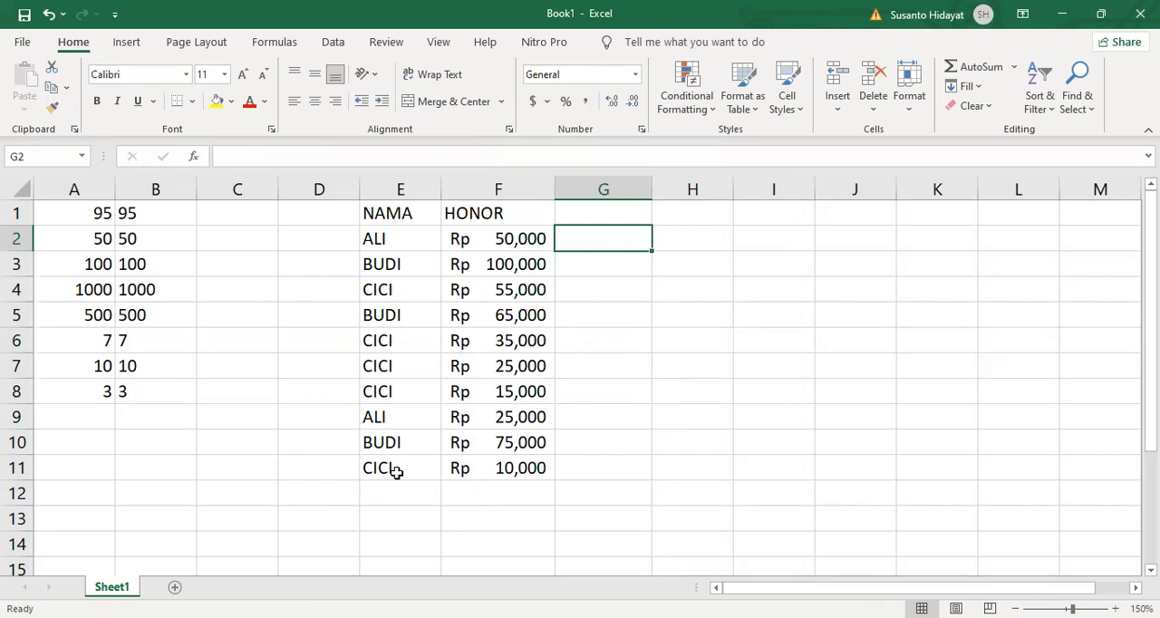
{"action": "type", "text": "Rp"}
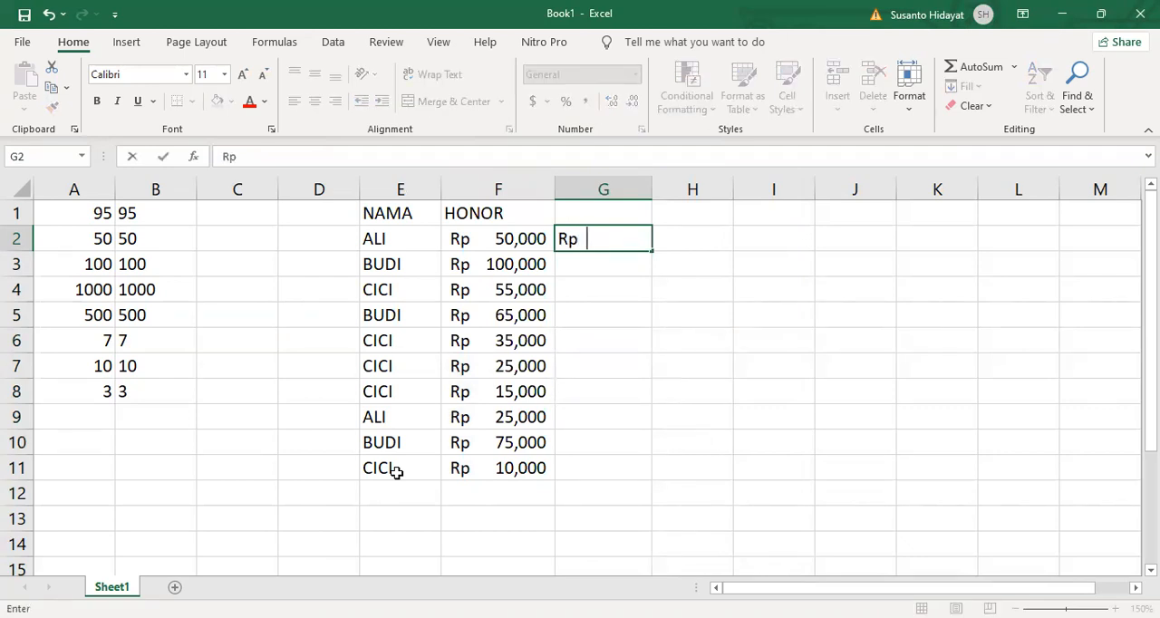
{"action": "type", "text": "  50,000"}
{"action": "key", "text": "Return"}
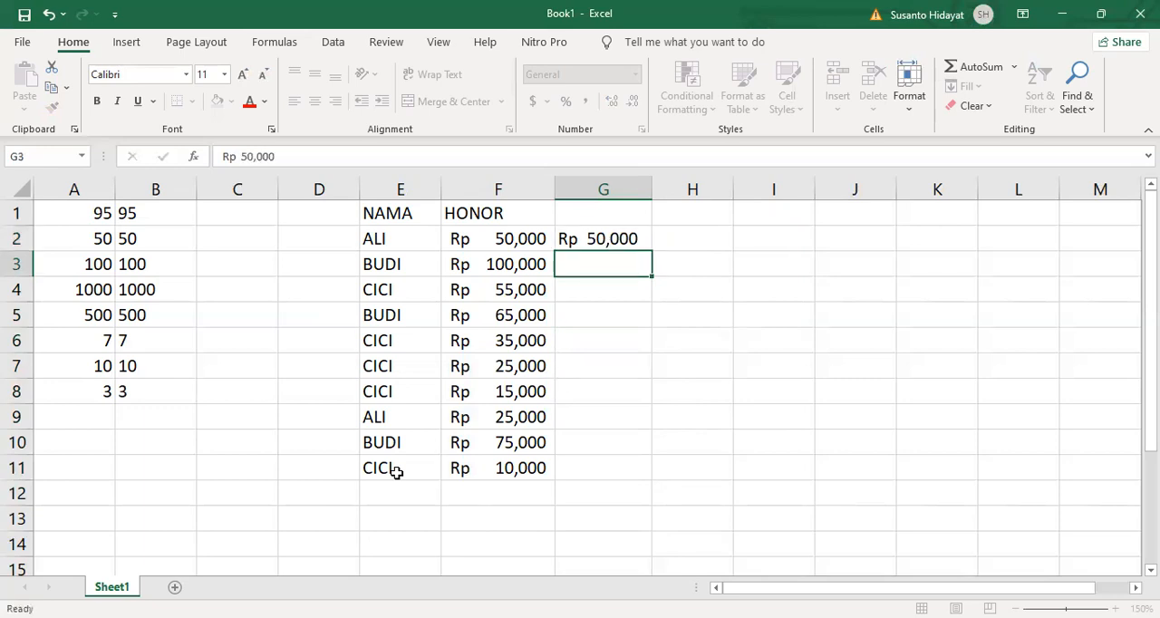
- Enter the second fee by hand as the text "Rp 100,000" in G3
{"action": "type", "text": "Rp"}
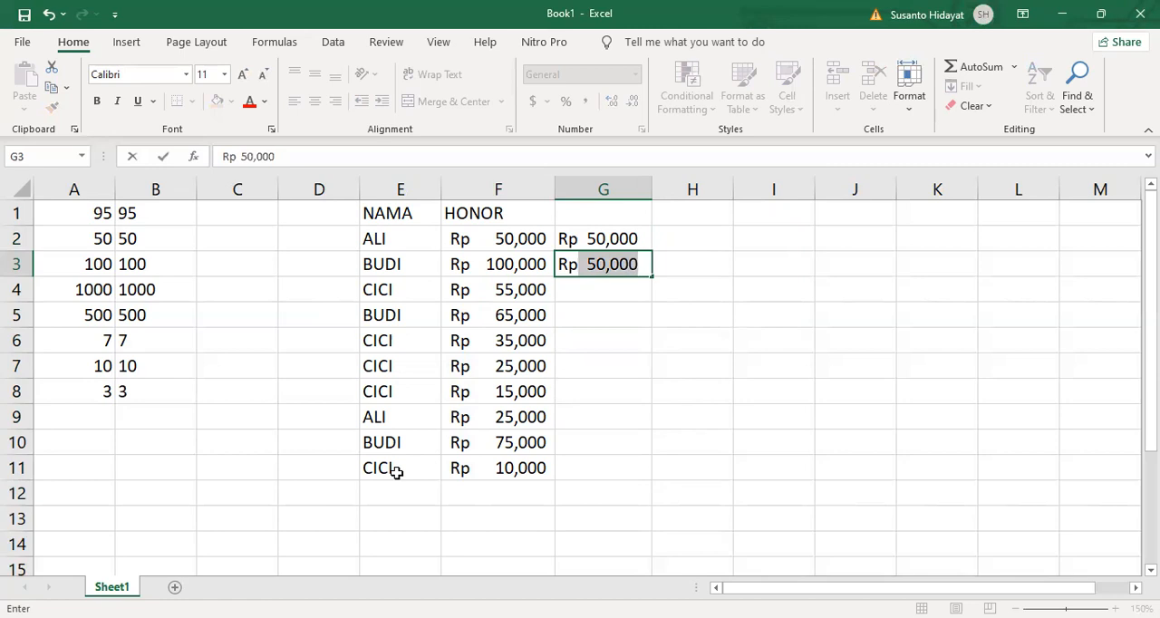
{"action": "type", "text": "."}
{"action": "key", "text": "BackSpace"}
{"action": "type", "text": "5,000"}
{"action": "key", "text": "BackSpace"}
{"action": "key", "text": "BackSpace"}
{"action": "key", "text": "BackSpace"}
{"action": "key", "text": "BackSpace"}
{"action": "key", "text": "BackSpace"}
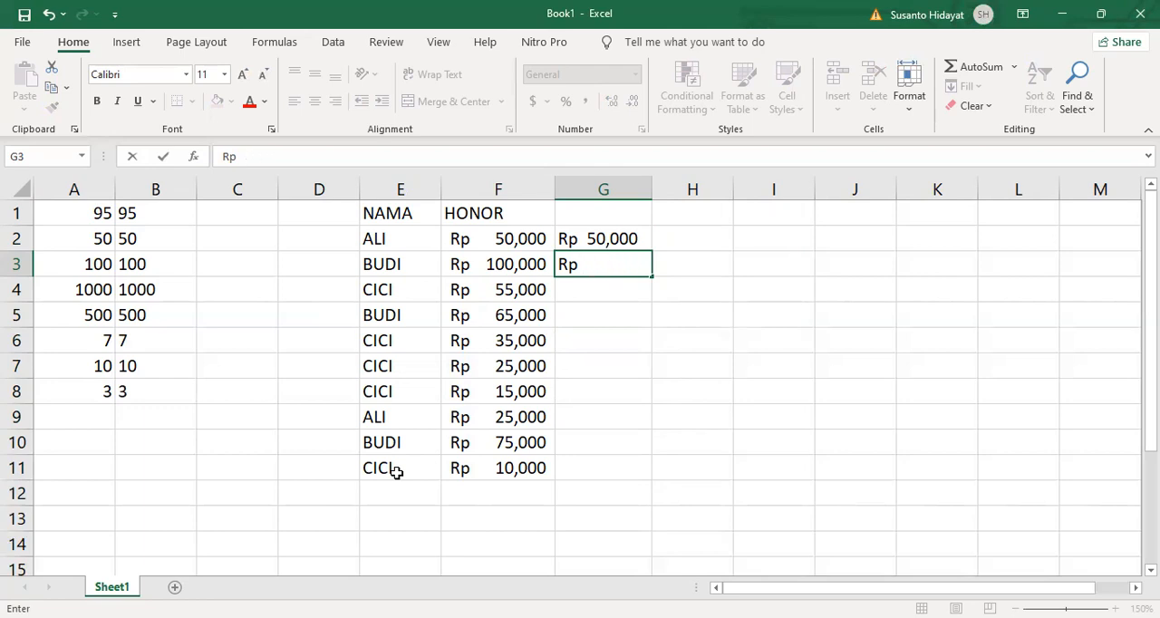
{"action": "type", "text": "100,000"}
{"action": "key", "text": "Return"}
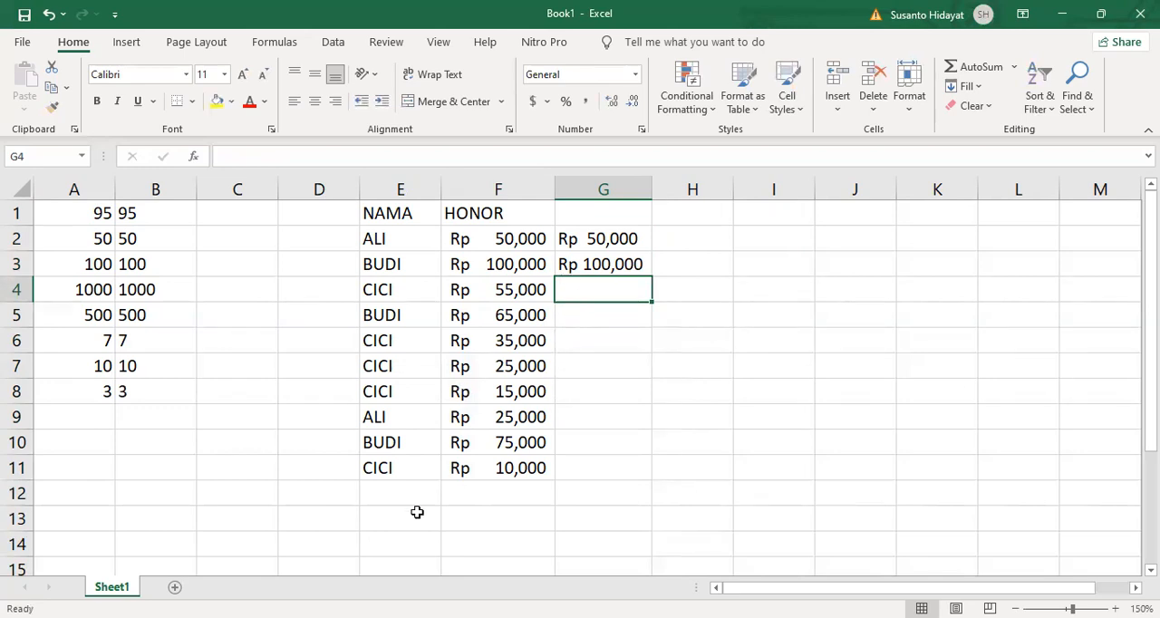
- Enter the third fee by hand as the text "Rp 55,000" in G4
{"action": "type", "text": "Rp"}
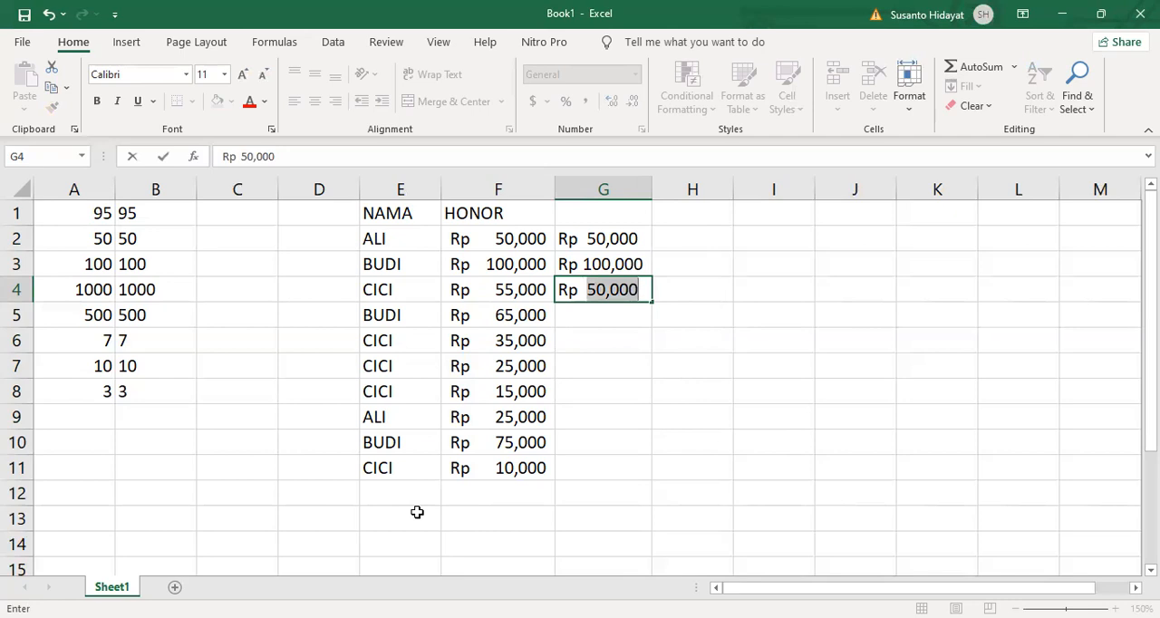
{"action": "type", "text": "  55"}
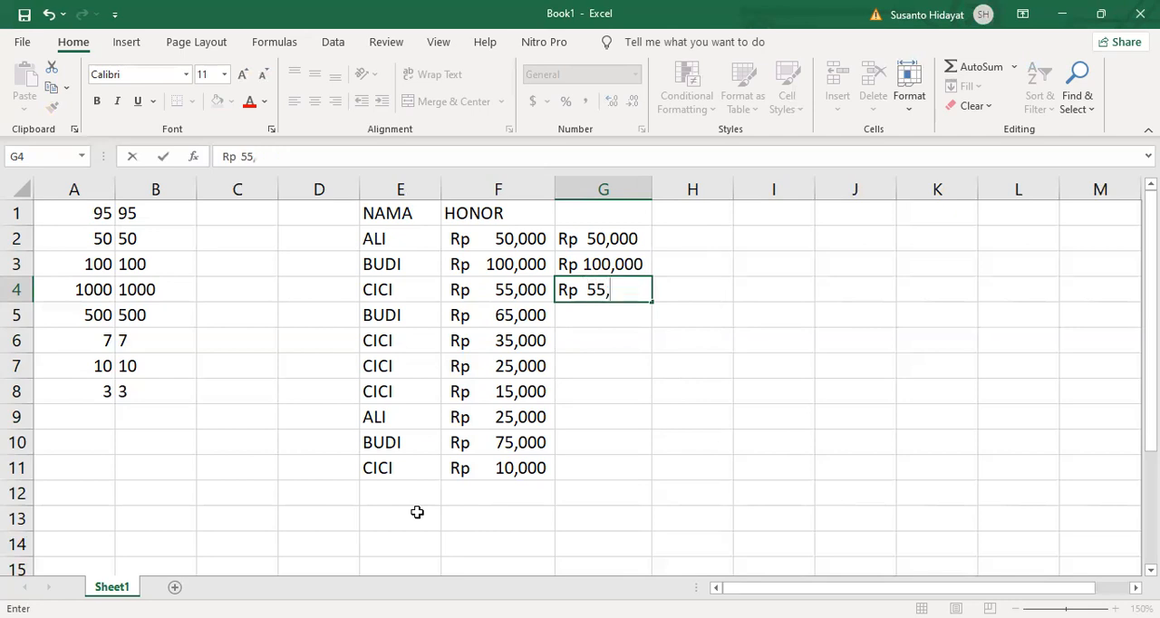
{"action": "type", "text": ",000"}
{"action": "key", "text": "Return"}
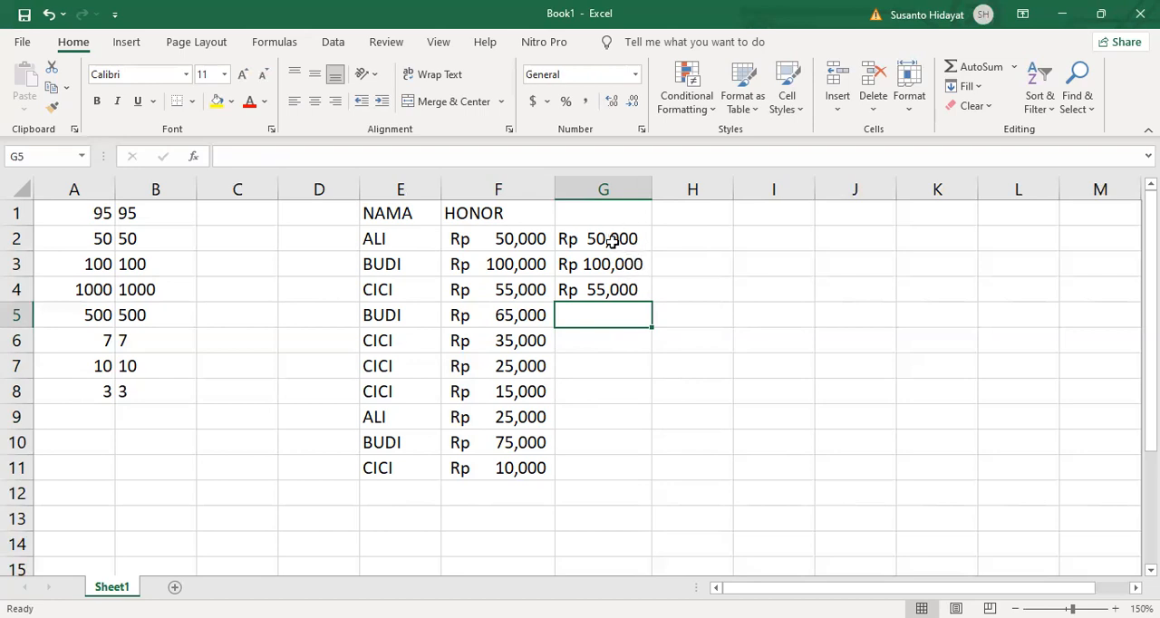
- Right-align the whole of column G and select the hand-entered fee in G3
{"action": "left_click", "coordinate": [615, 188]}
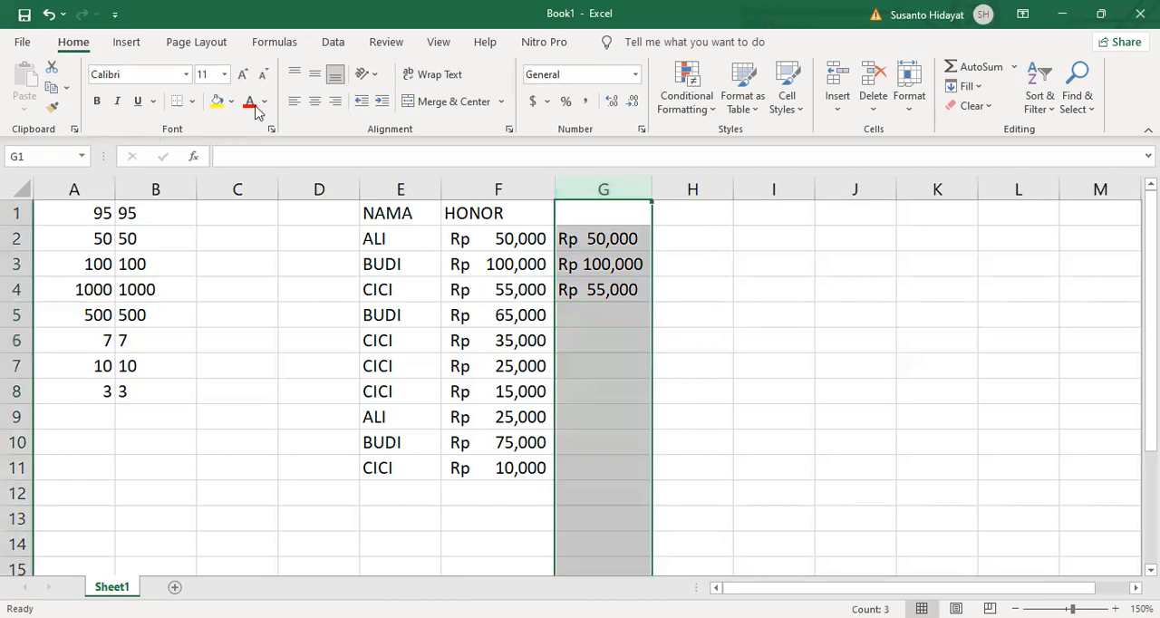
{"action": "left_click", "coordinate": [335, 104]}
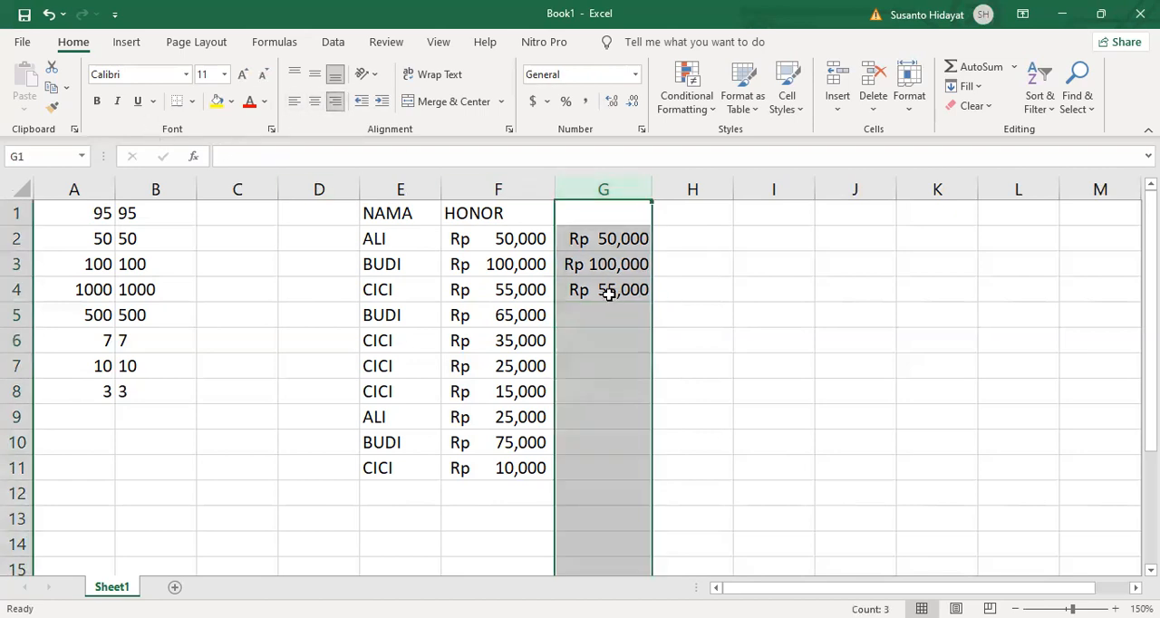
{"action": "left_click", "coordinate": [586, 272]}
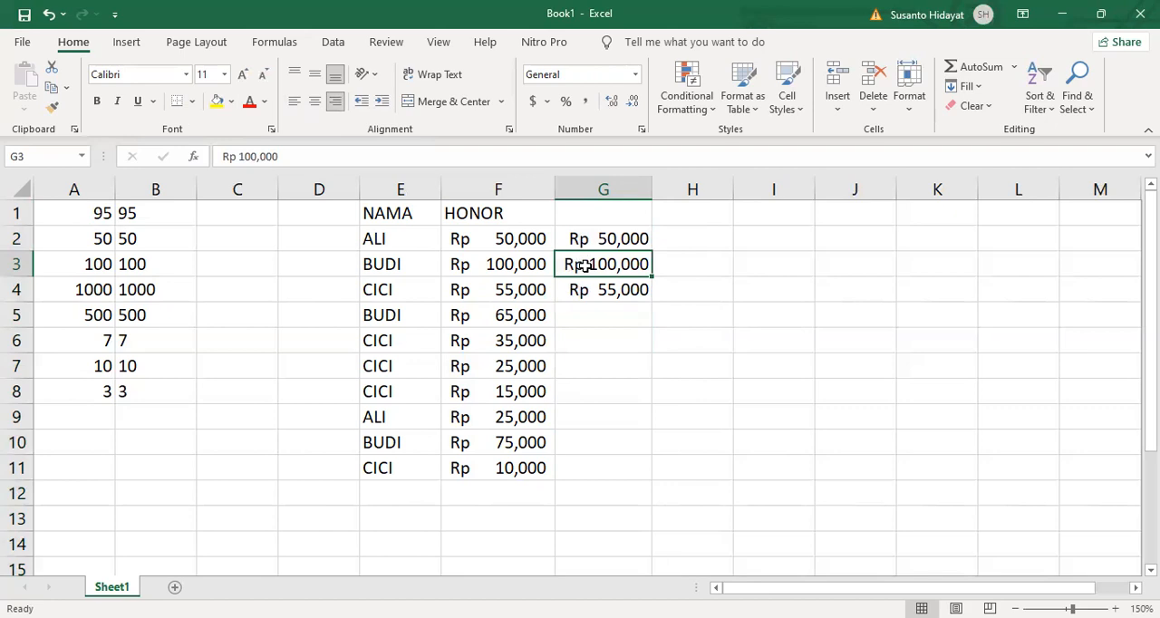
- Left-align the whole of column G, which holds the hand-entered text fees
{"action": "left_click", "coordinate": [596, 192]}
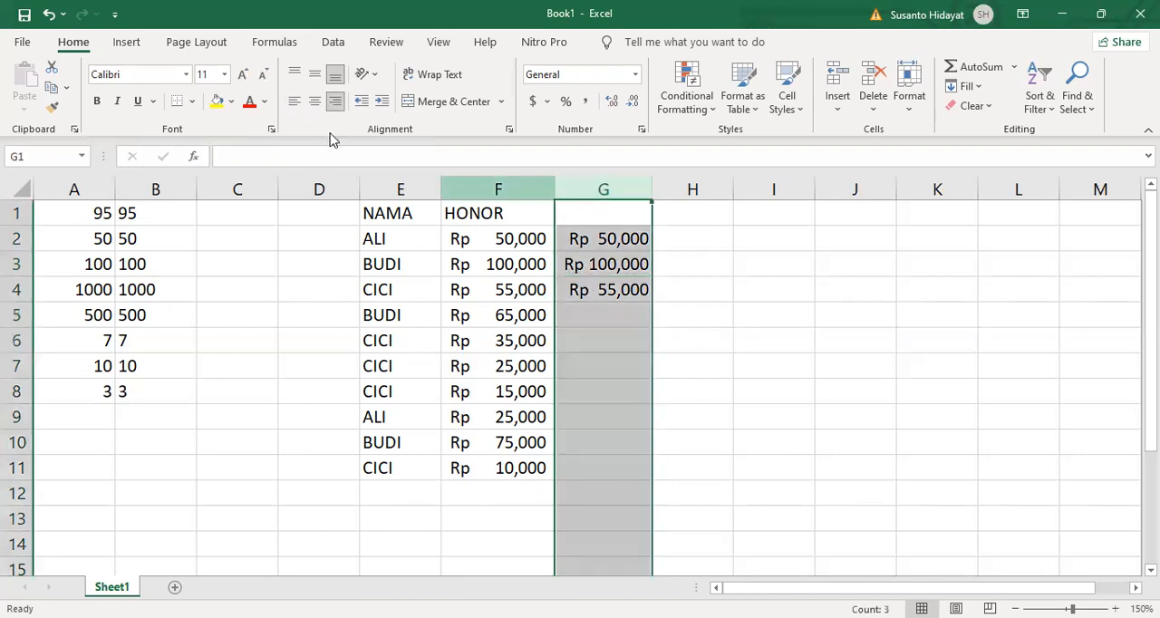
{"action": "left_click", "coordinate": [294, 102]}
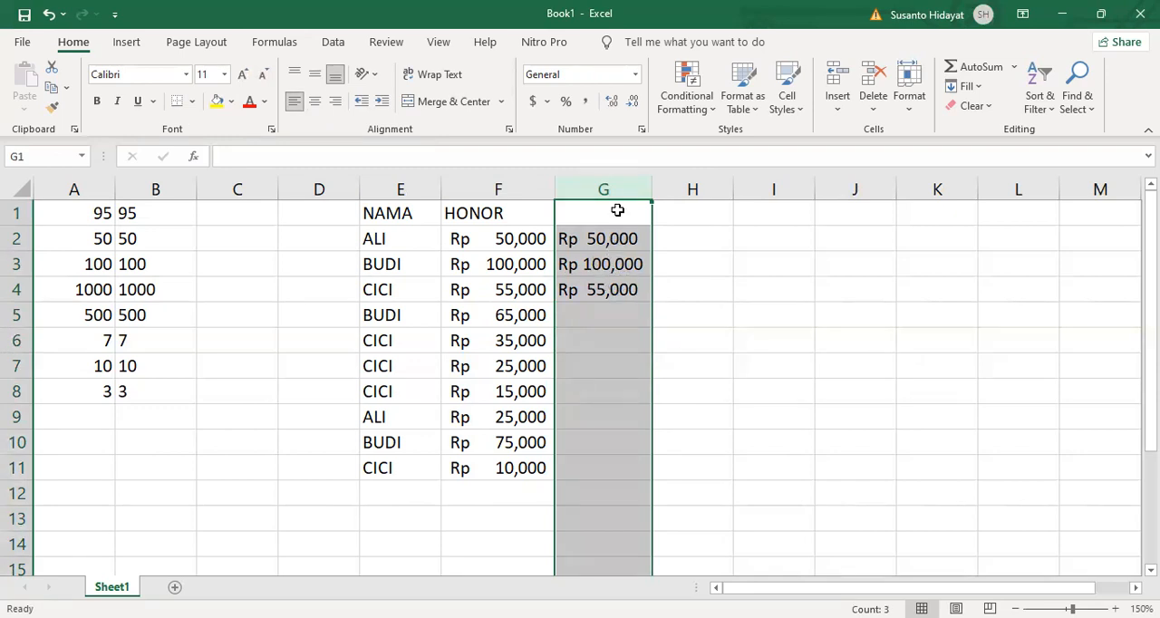
{"action": "left_click", "coordinate": [613, 237]}
- Enter the multipliers 5, 2 and 3 in H2 through H4, beside the hand-entered fees
{"action": "left_click", "coordinate": [671, 238]}
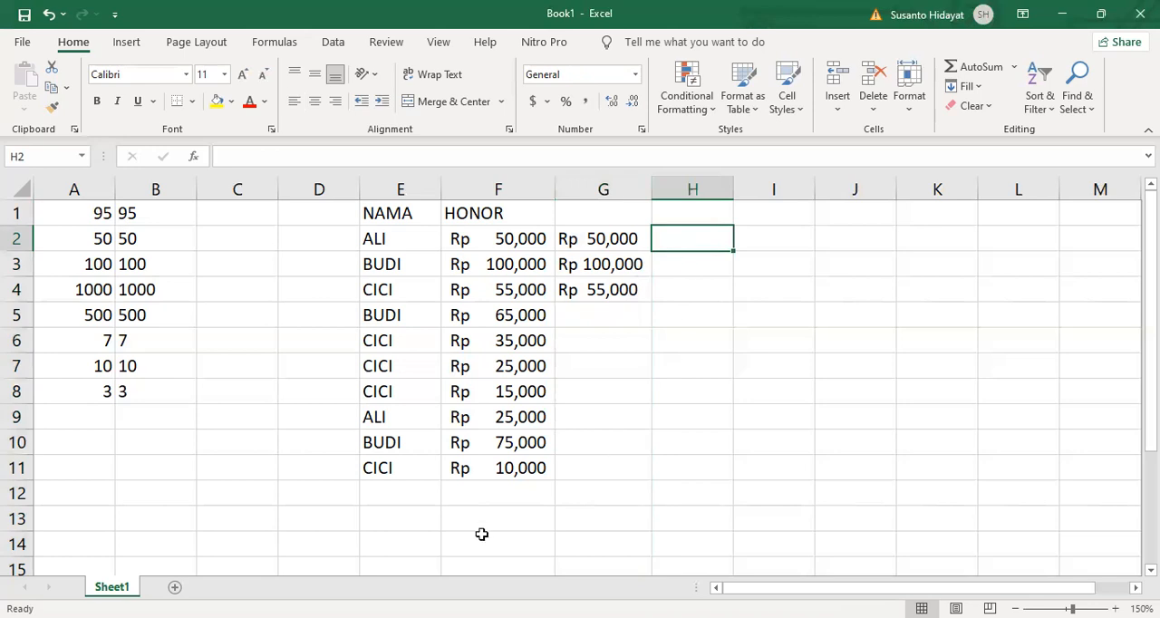
{"action": "type", "text": "5"}
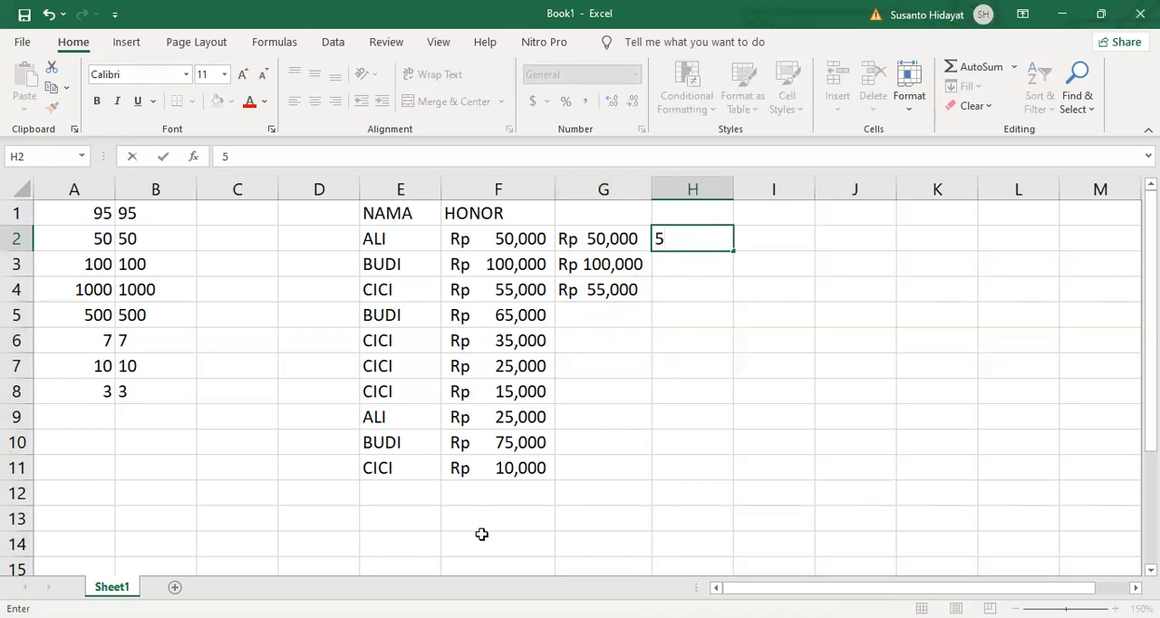
{"action": "key", "text": "Return"}
{"action": "type", "text": "2"}
{"action": "key", "text": "Return"}
{"action": "type", "text": "3"}
{"action": "key", "text": "Return"}
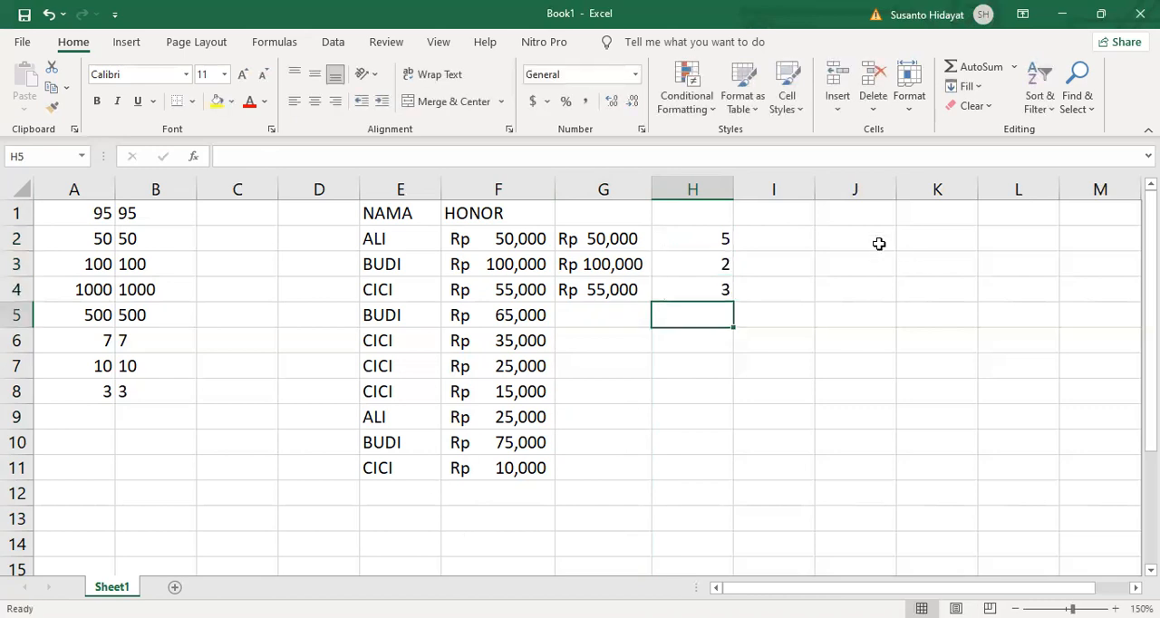
- Multiply the text fee by its multiplier with =G2*H2 in I2 and fill the formula down to I4
{"action": "left_click", "coordinate": [785, 244]}
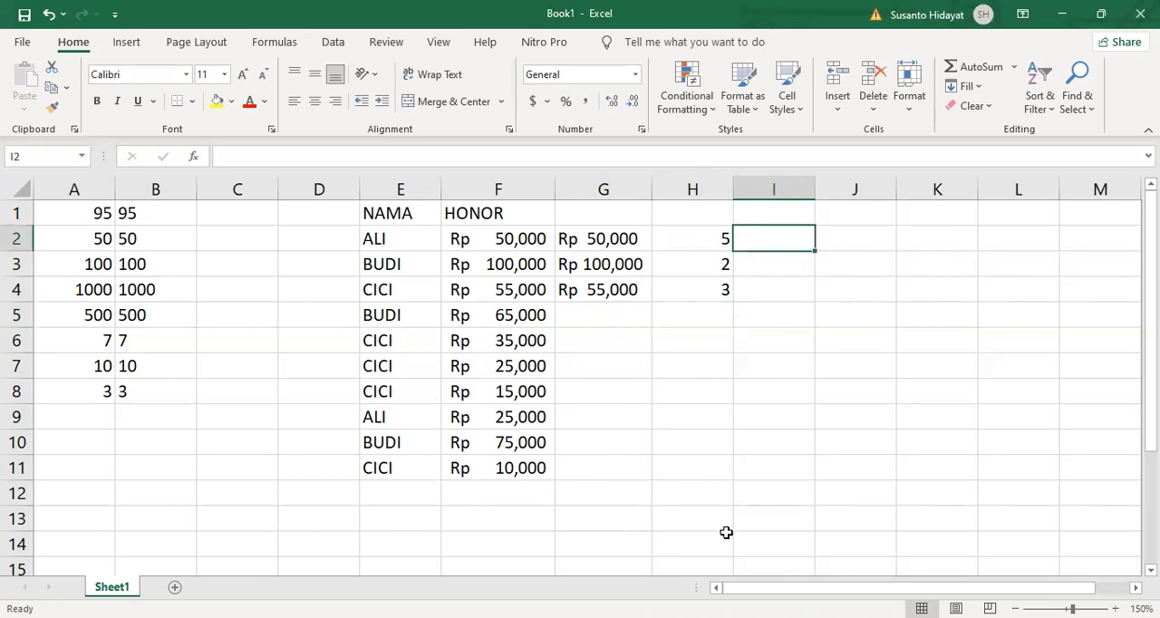
{"action": "type", "text": "="}
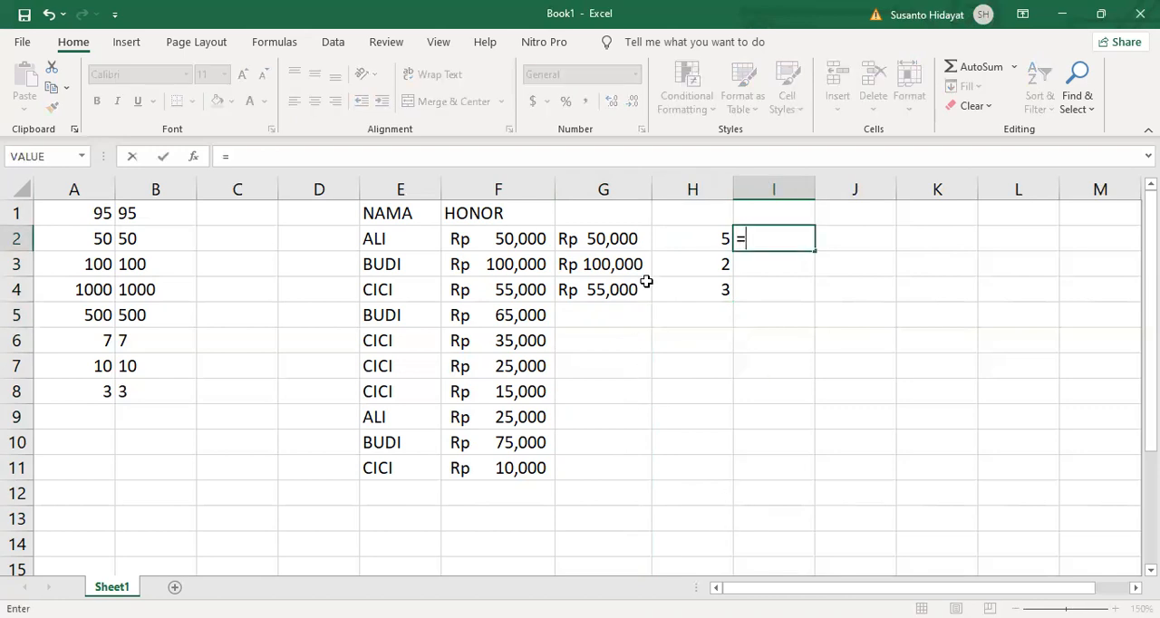
{"action": "left_click", "coordinate": [613, 243]}
{"action": "type", "text": "*"}
{"action": "left_click", "coordinate": [689, 243]}
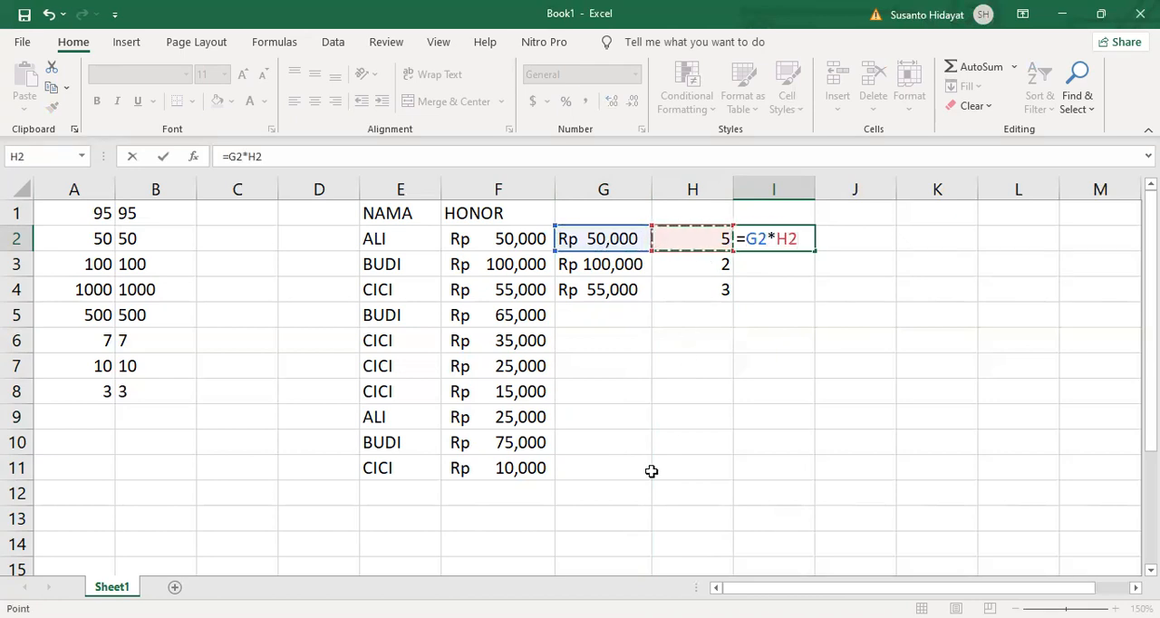
{"action": "key", "text": "Return"}
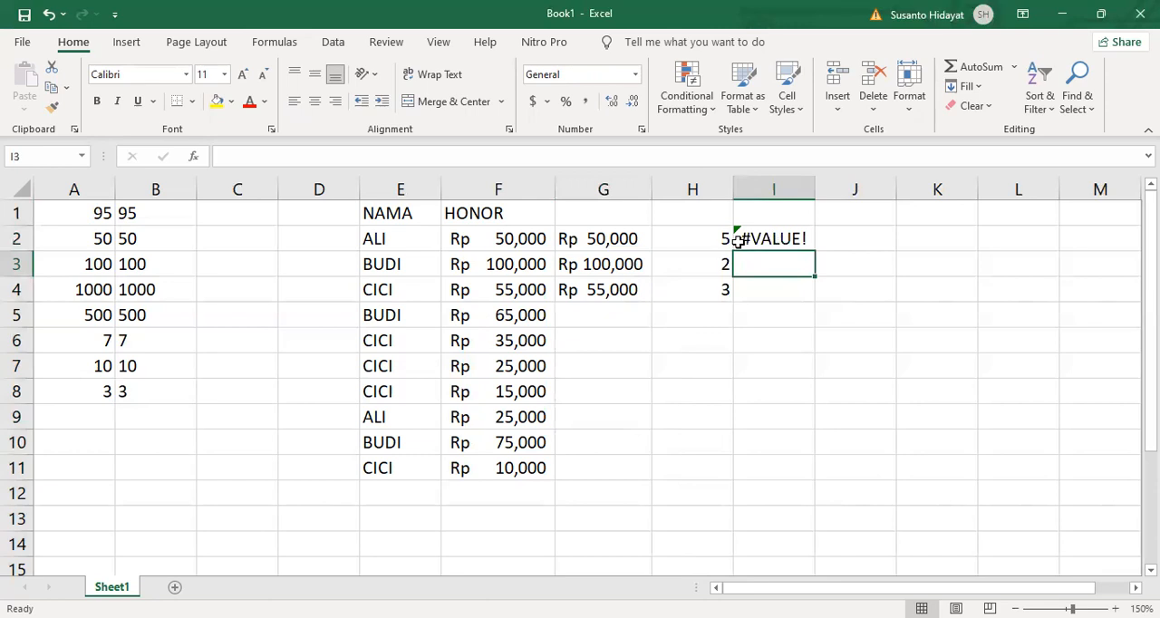
{"action": "left_click", "coordinate": [781, 239]}
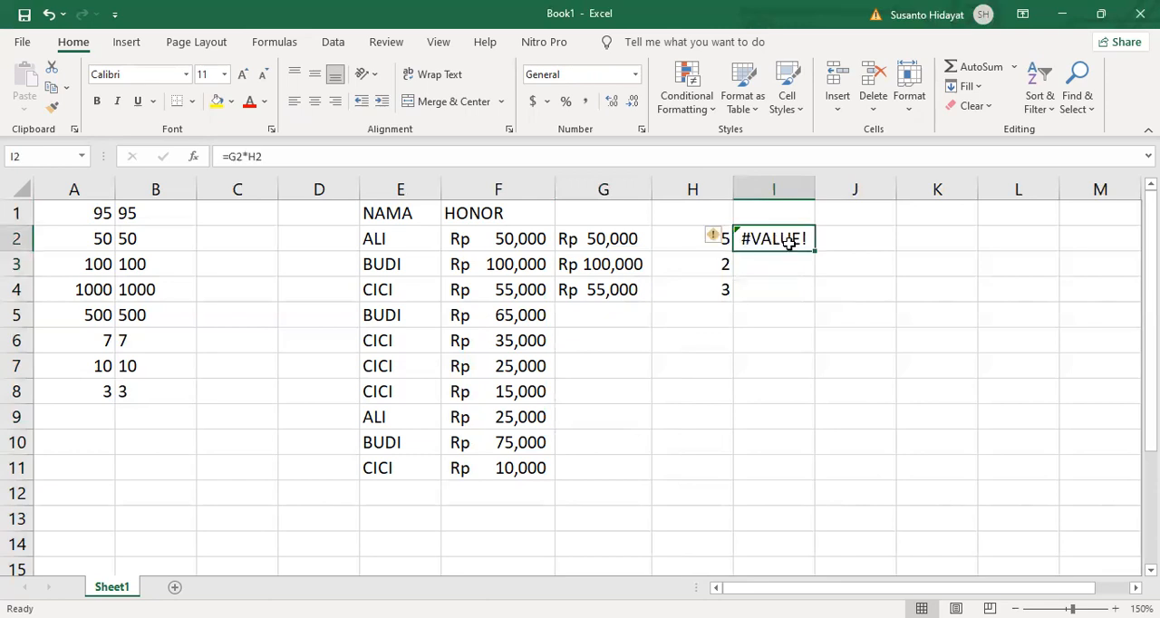
{"action": "left_click_drag", "start_coordinate": [815, 254], "coordinate": [819, 300]}
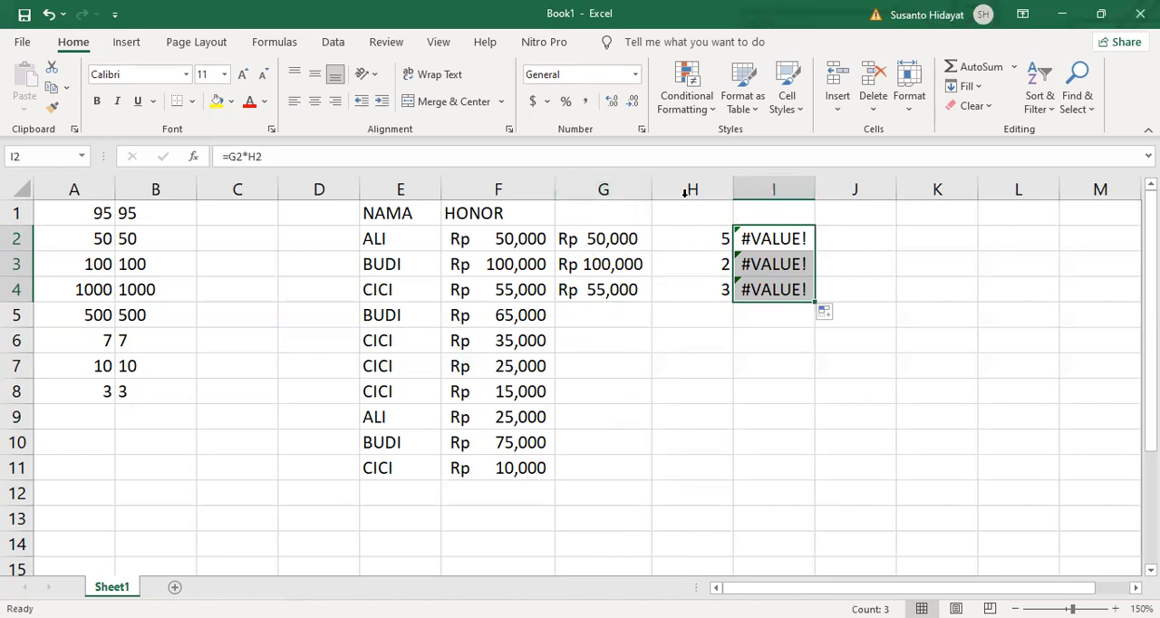
- Delete column I with its multiplication formulas
{"action": "left_click", "coordinate": [771, 189]}
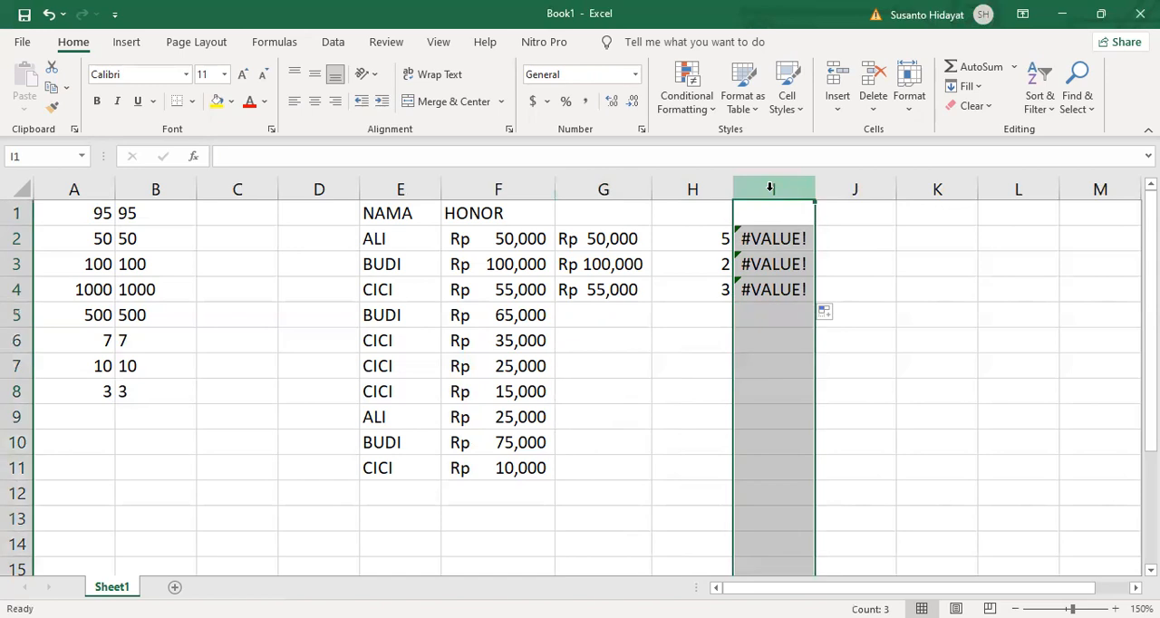
{"action": "right_click", "coordinate": [799, 314]}
{"action": "left_click", "coordinate": [809, 363]}
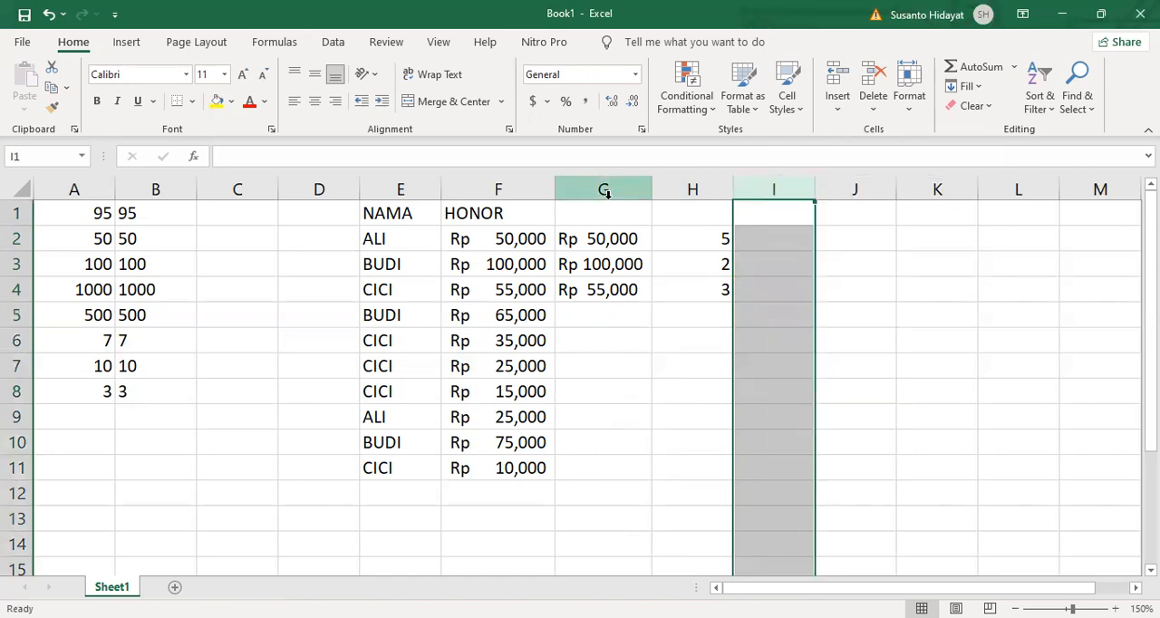
- Delete the entire column G containing the hand-entered text fees
{"action": "left_click", "coordinate": [607, 208]}
{"action": "right_click", "coordinate": [611, 201]}
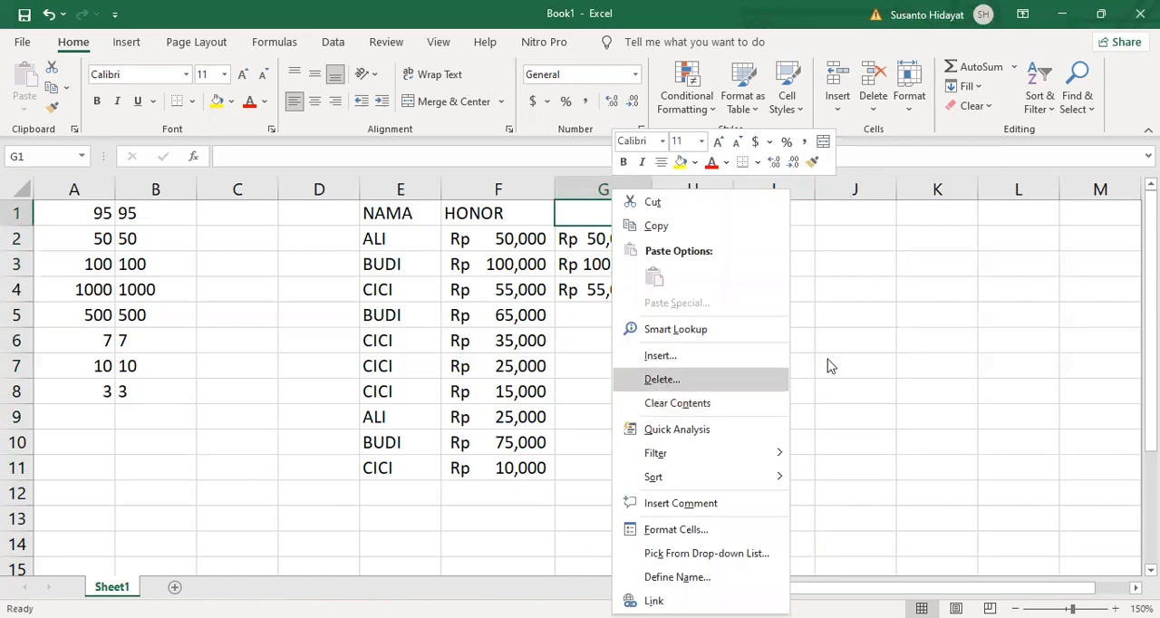
{"action": "left_click", "coordinate": [689, 379]}
{"action": "left_click", "coordinate": [708, 450]}
{"action": "left_click", "coordinate": [609, 189]}
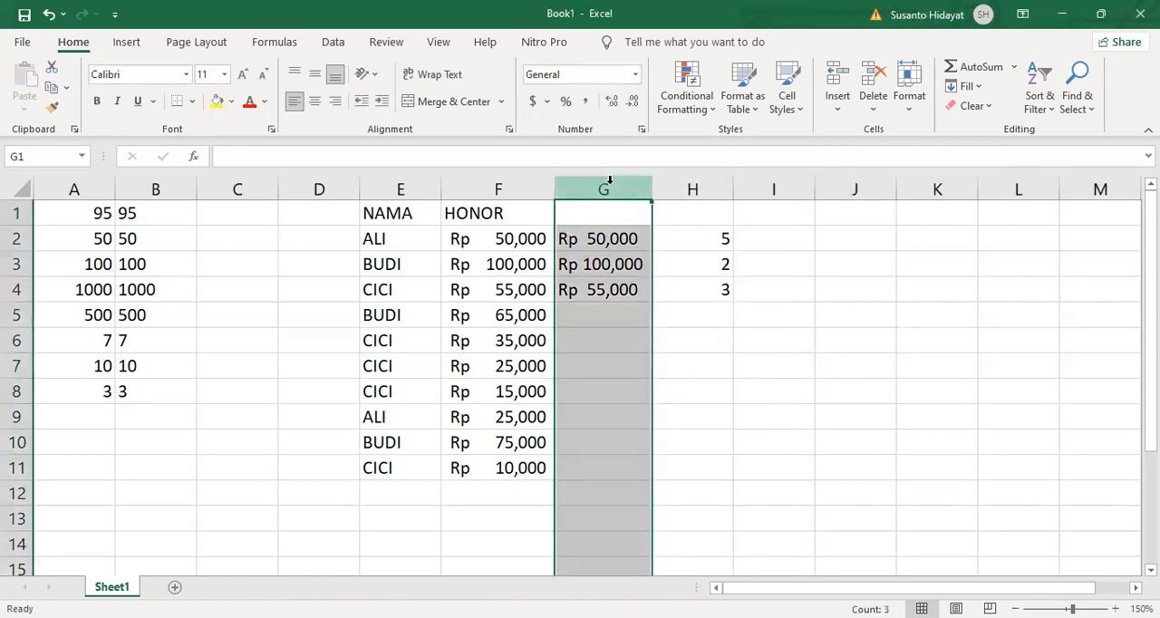
{"action": "right_click", "coordinate": [610, 182]}
{"action": "left_click", "coordinate": [655, 348]}
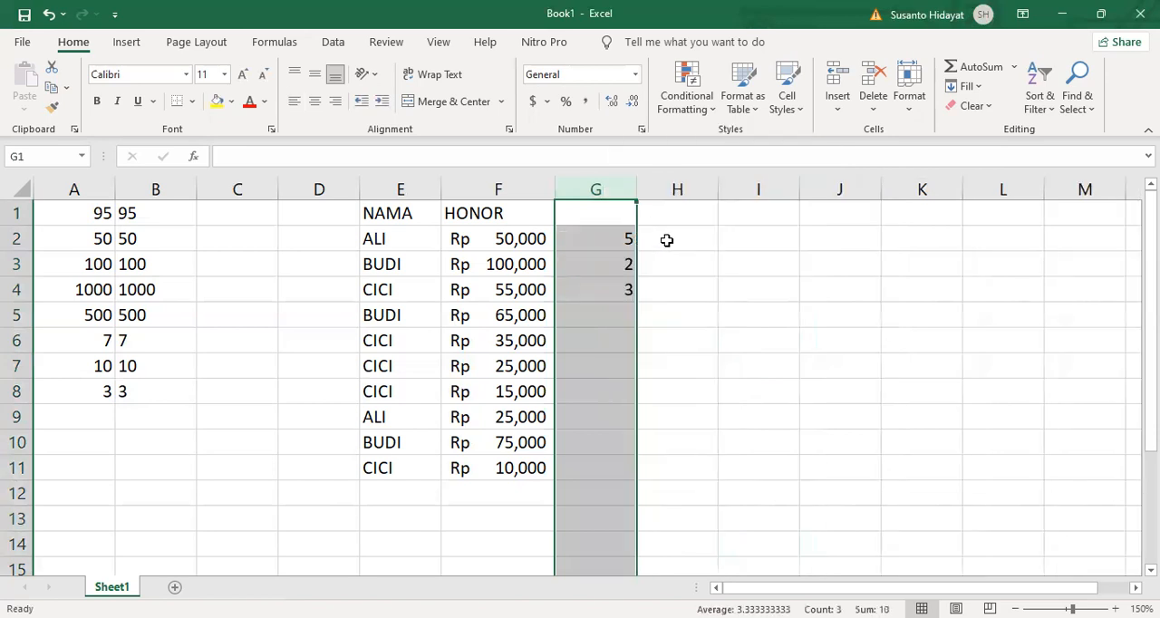
- Multiply the rupiah-formatted fee by its multiplier with =F2*G2 in H2 and fill the formula down to H4
{"action": "left_click", "coordinate": [667, 241]}
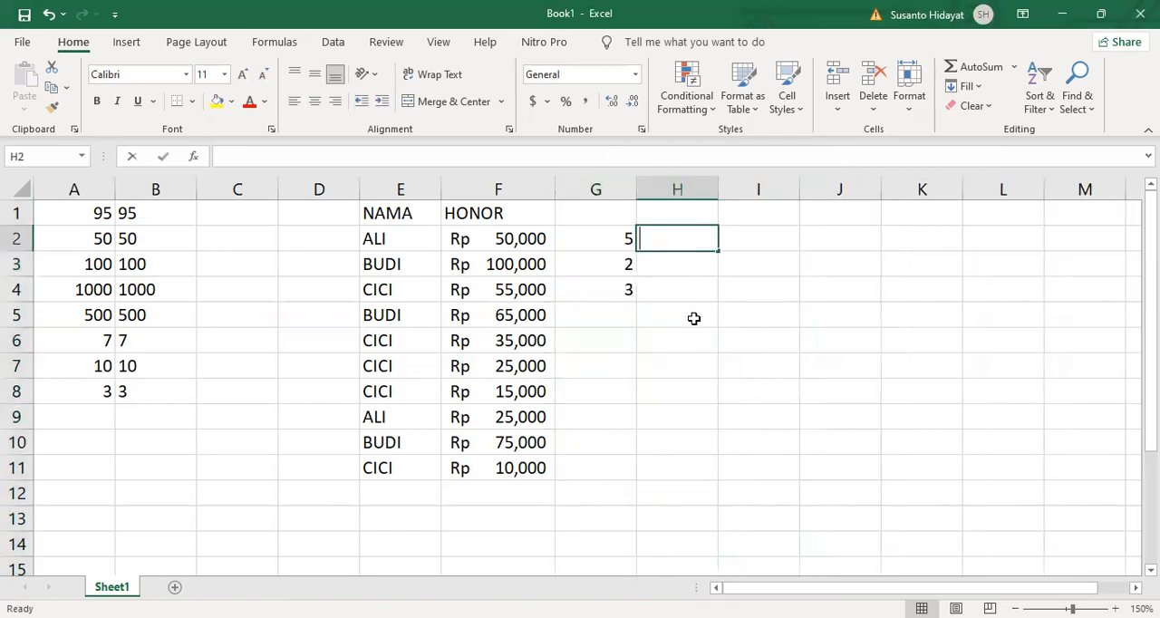
{"action": "type", "text": "="}
{"action": "left_click", "coordinate": [517, 238]}
{"action": "type", "text": "*"}
{"action": "left_click", "coordinate": [590, 243]}
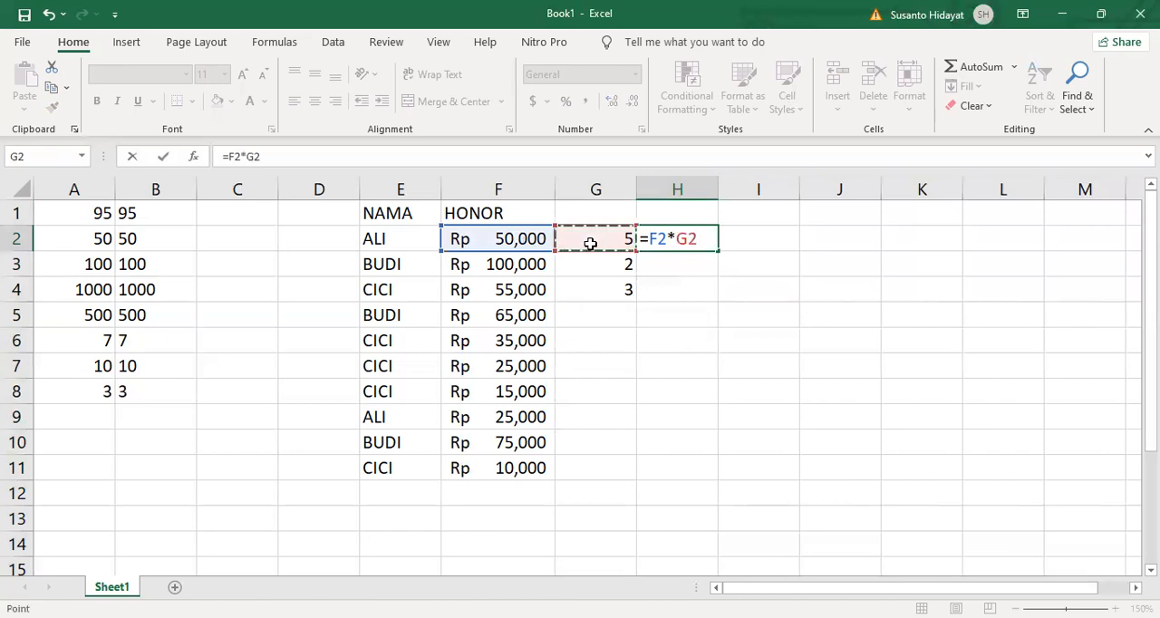
{"action": "key", "text": "Return"}
{"action": "left_click", "coordinate": [676, 242]}
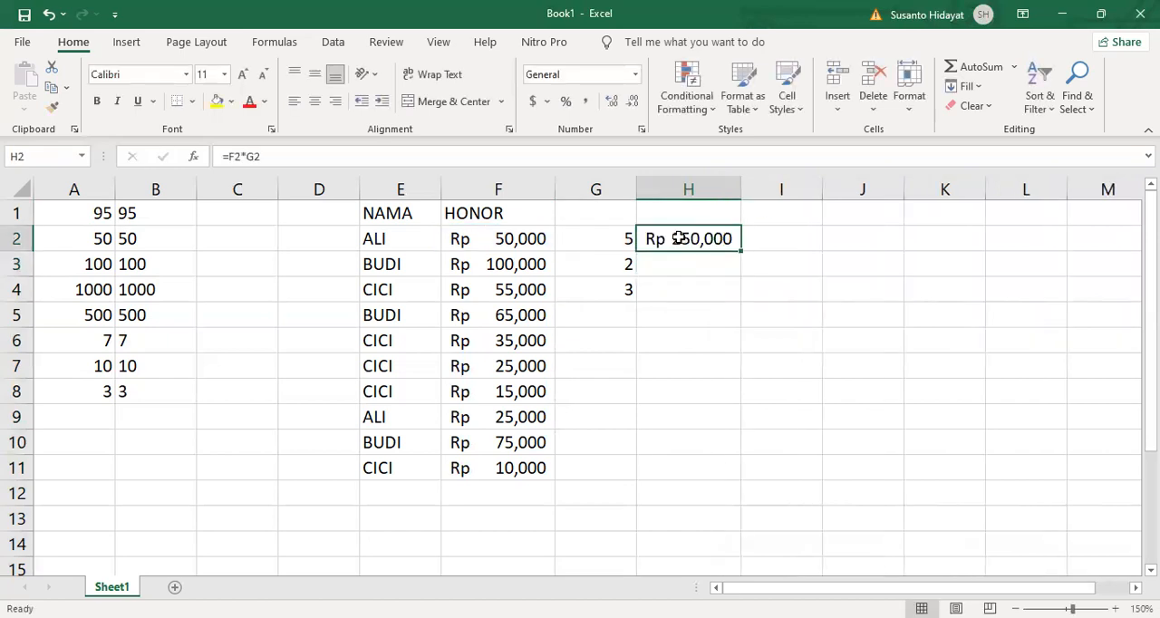
{"action": "left_click_drag", "start_coordinate": [739, 255], "coordinate": [741, 295]}
- Check the stored fee and multiplier behind each product, row by row, in F2:G4
{"action": "left_click", "coordinate": [521, 238]}
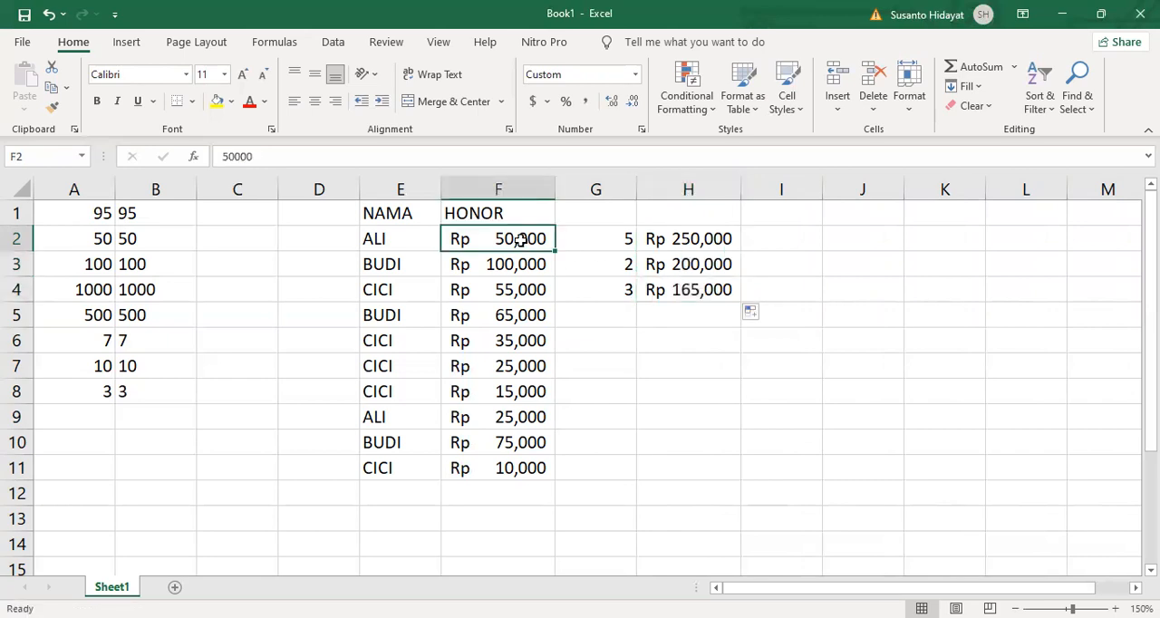
{"action": "left_click", "coordinate": [609, 238]}
{"action": "left_click", "coordinate": [542, 265]}
{"action": "left_click", "coordinate": [603, 266]}
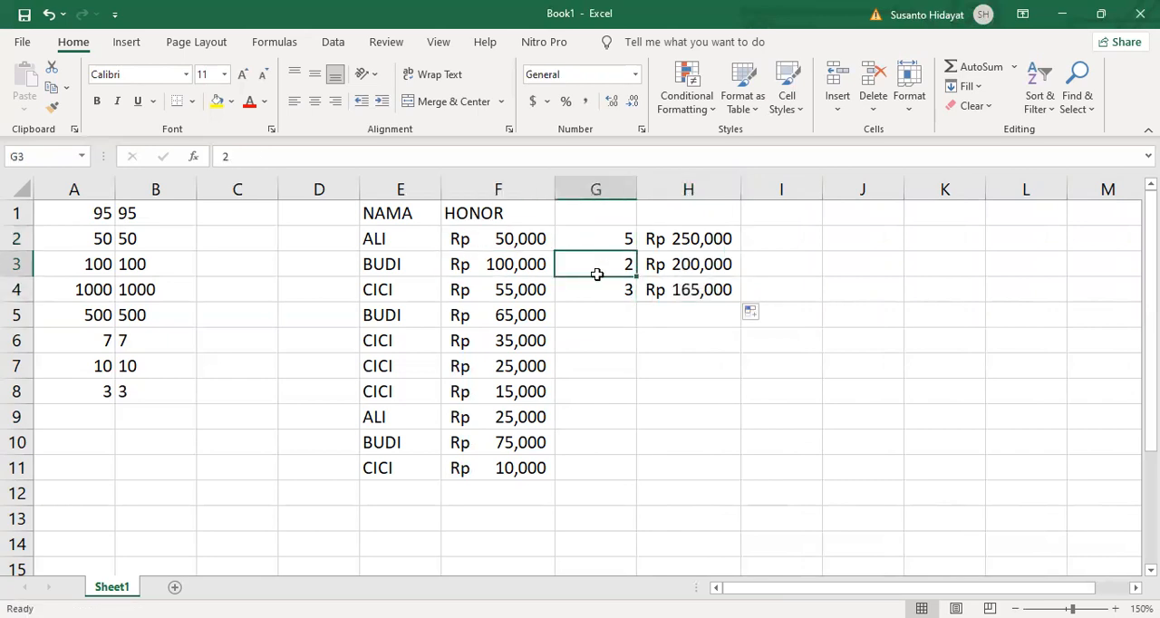
{"action": "left_click", "coordinate": [531, 290]}
{"action": "left_click", "coordinate": [618, 298]}
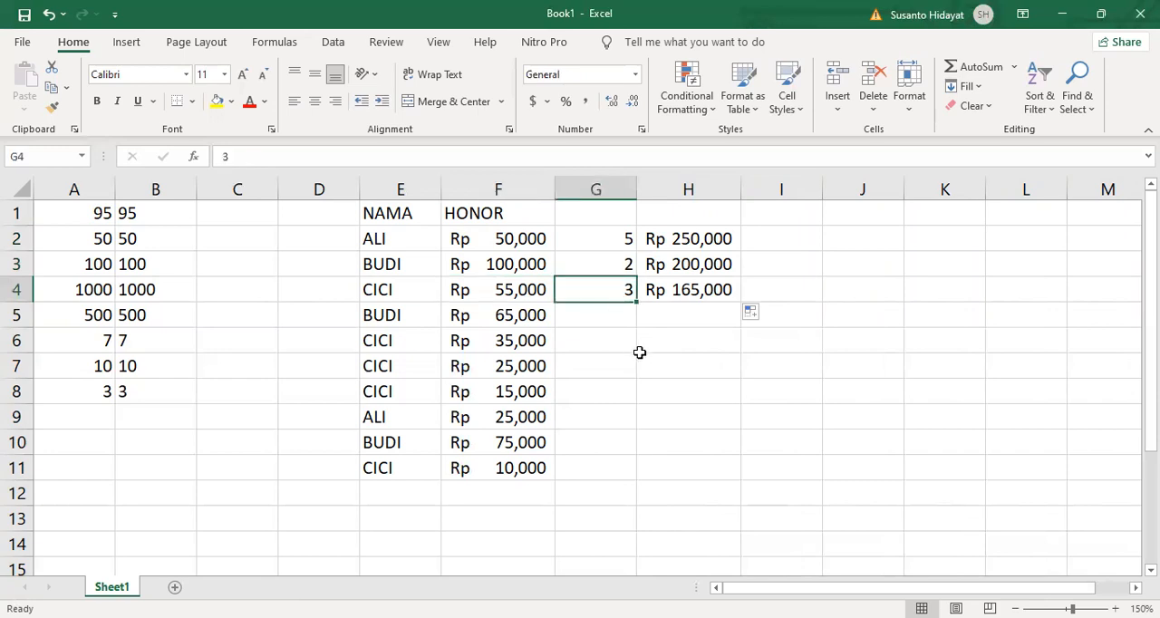